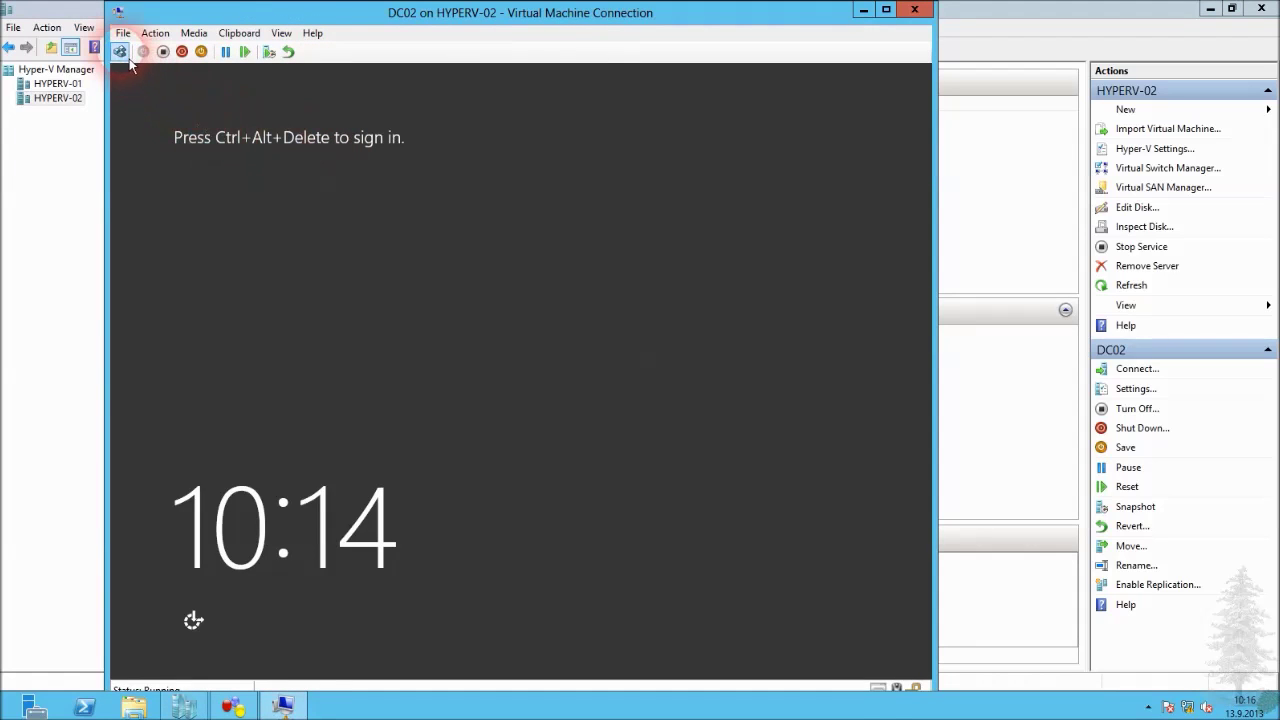
# Bring up the DC02 lock screen in its HYPERV-02 connection window.
pyautogui.click(120, 51)
# Sign in to DC02 with the administrator account and its password.
pyautogui.click(458, 290)
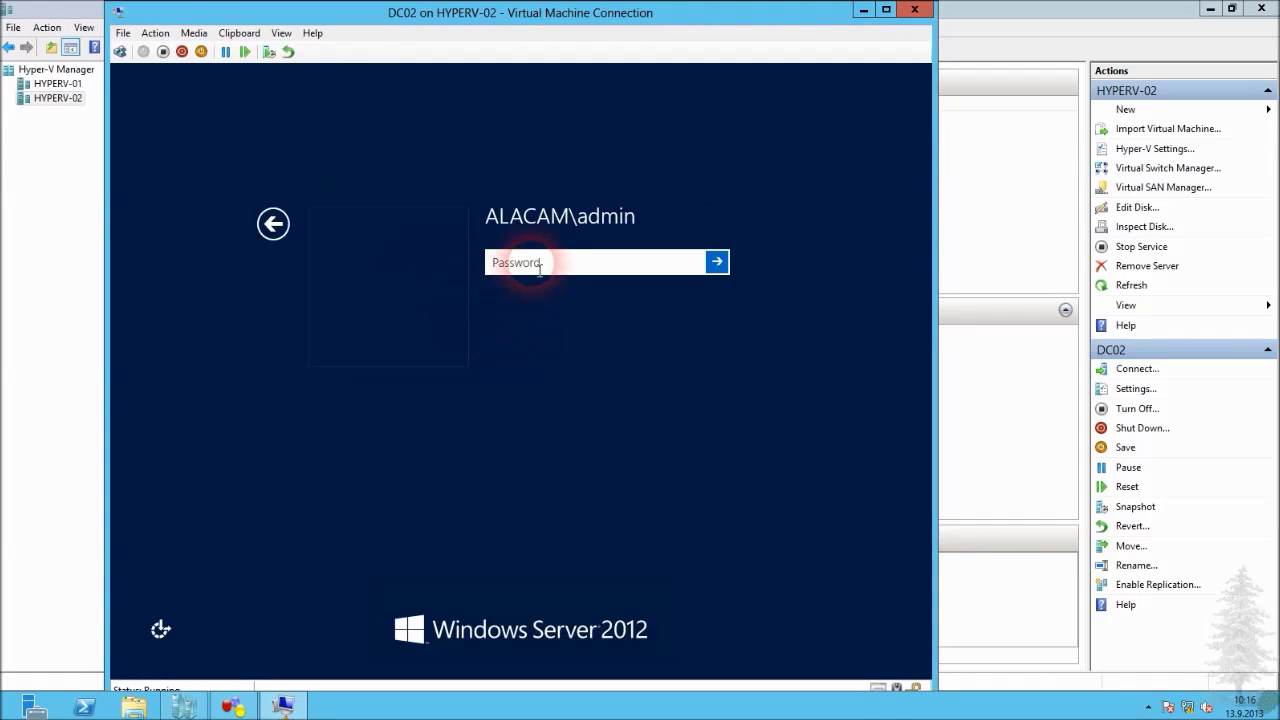
pyautogui.write('*******')
pyautogui.press('Return')
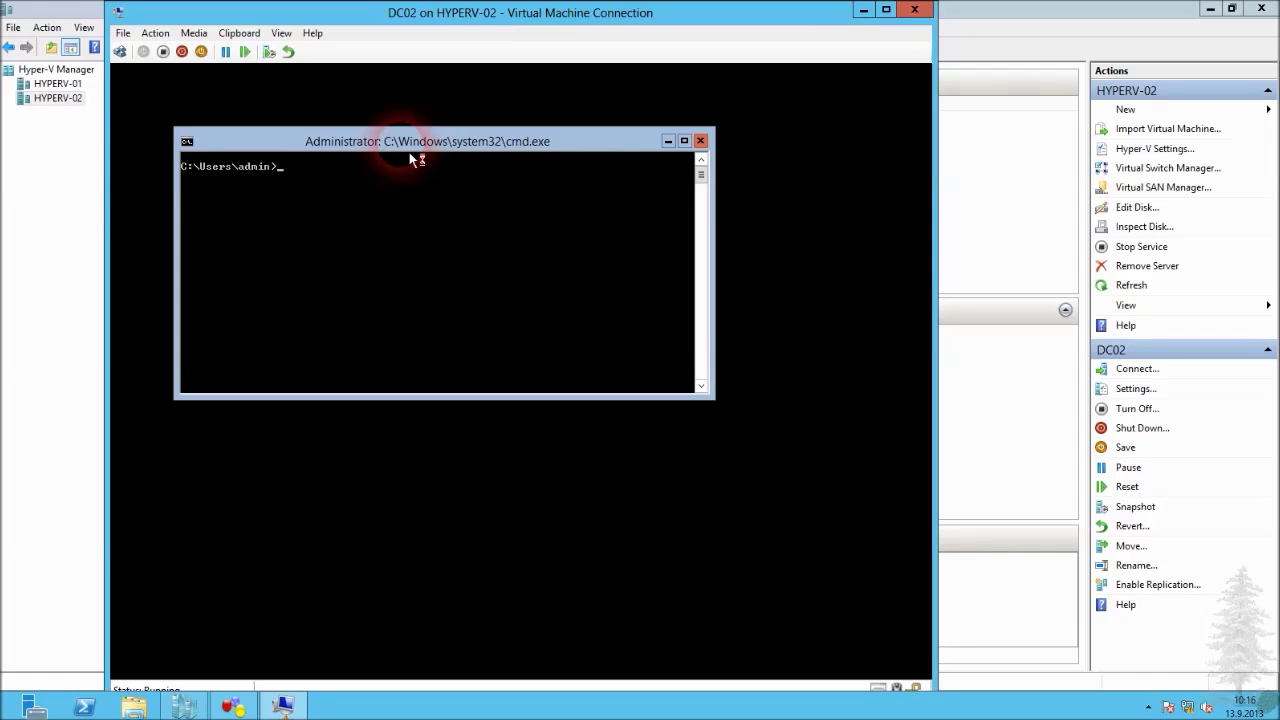
# Run ipconfig showing 192.168.80.31, ping 192.168.80.35 (times out), then list HYPERV-01's VMs.
pyautogui.write('ipcongi')
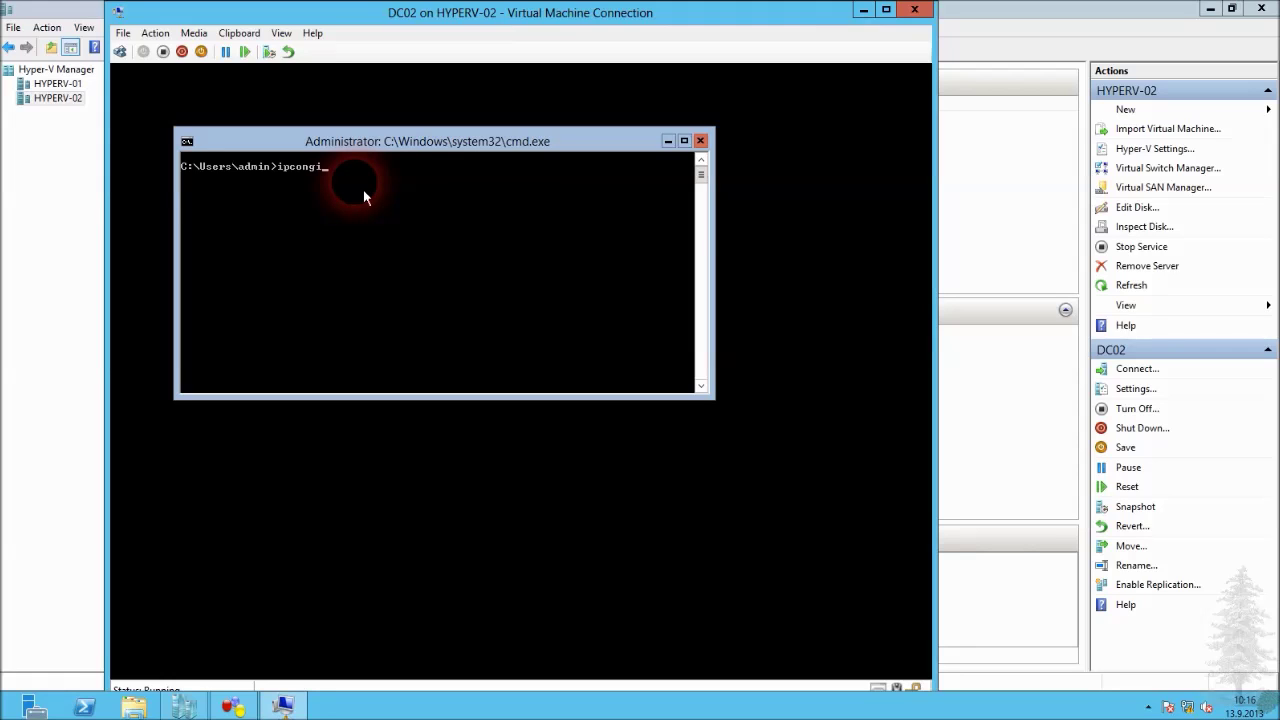
pyautogui.press('BackSpace')
pyautogui.press('BackSpace')
pyautogui.write('fig')
pyautogui.press('Return')
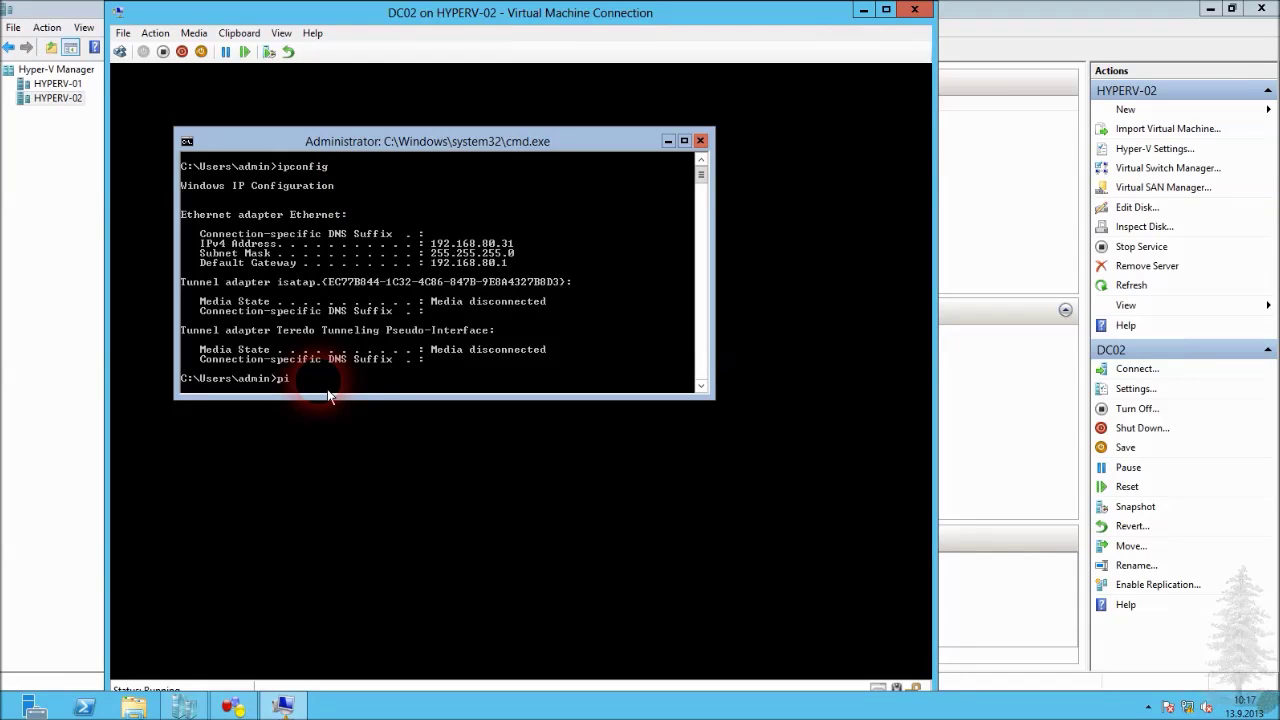
pyautogui.write('ping 192.168.80.35')
pyautogui.press('Return')
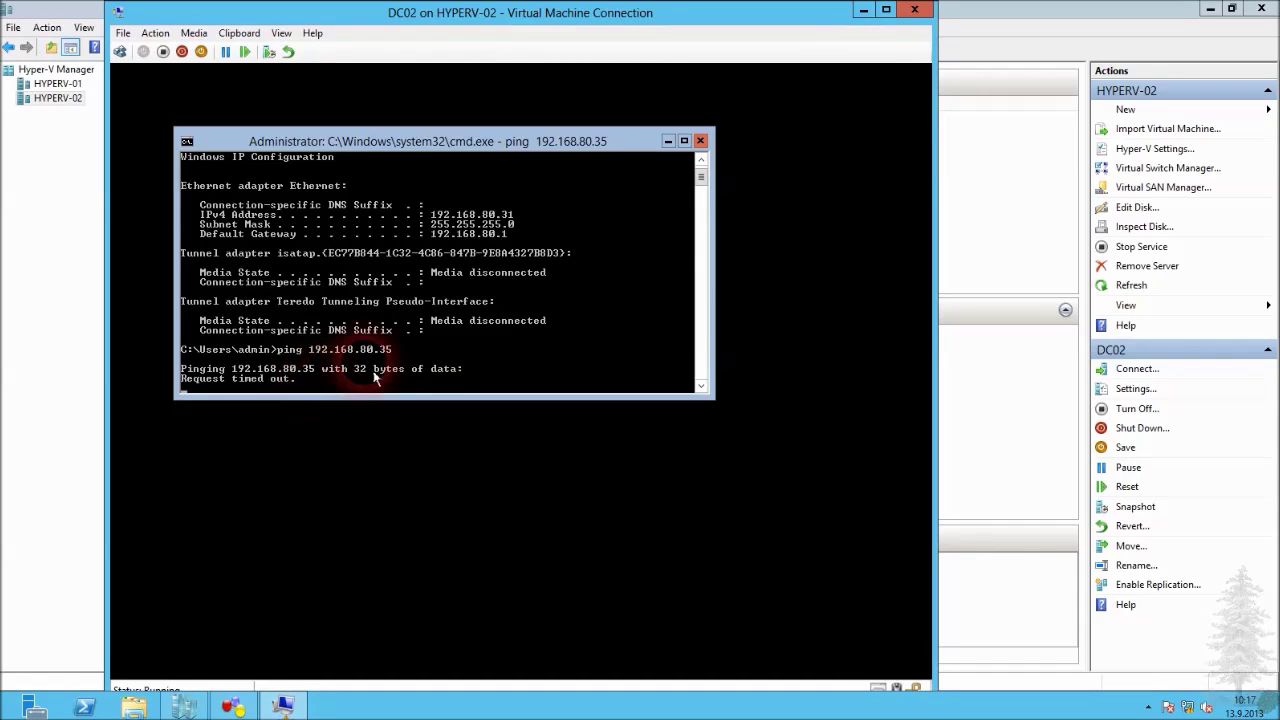
pyautogui.click(80, 97)
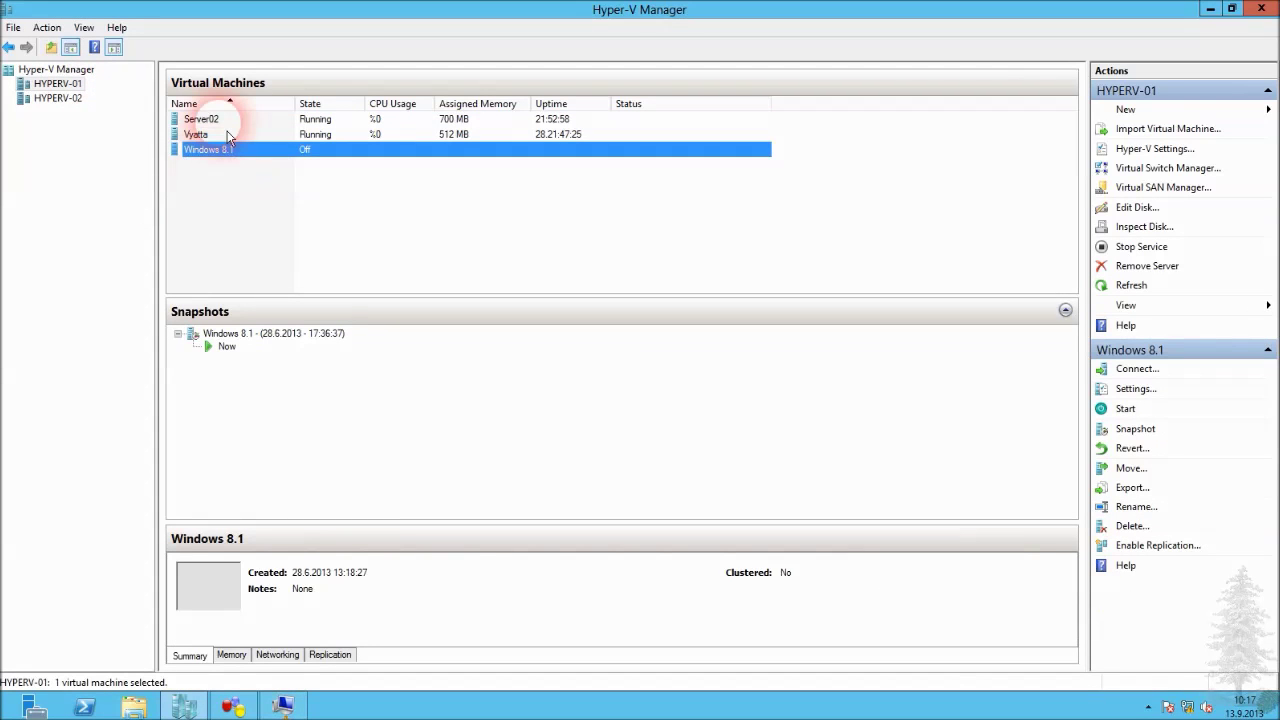
# Connect to Server02 and run ipconfig in PowerShell, confirming 192.168.80.35.
pyautogui.click(218, 119)
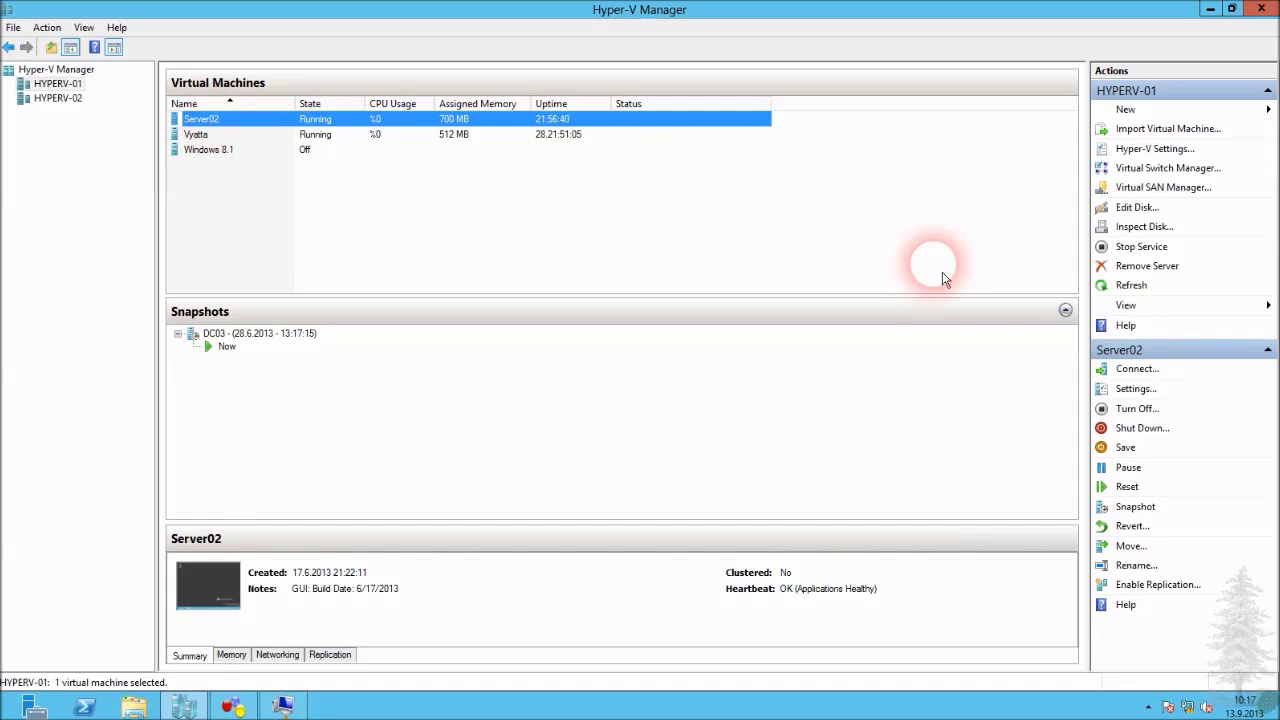
pyautogui.click(1155, 378)
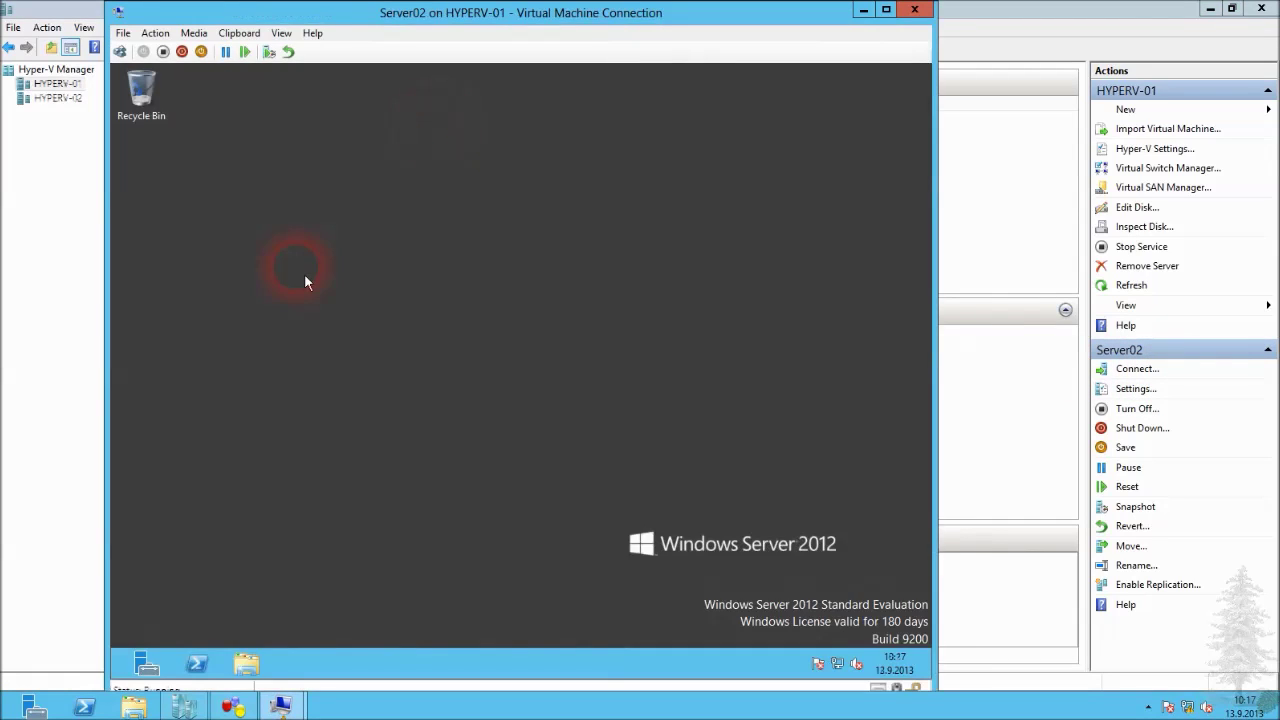
pyautogui.click(208, 667)
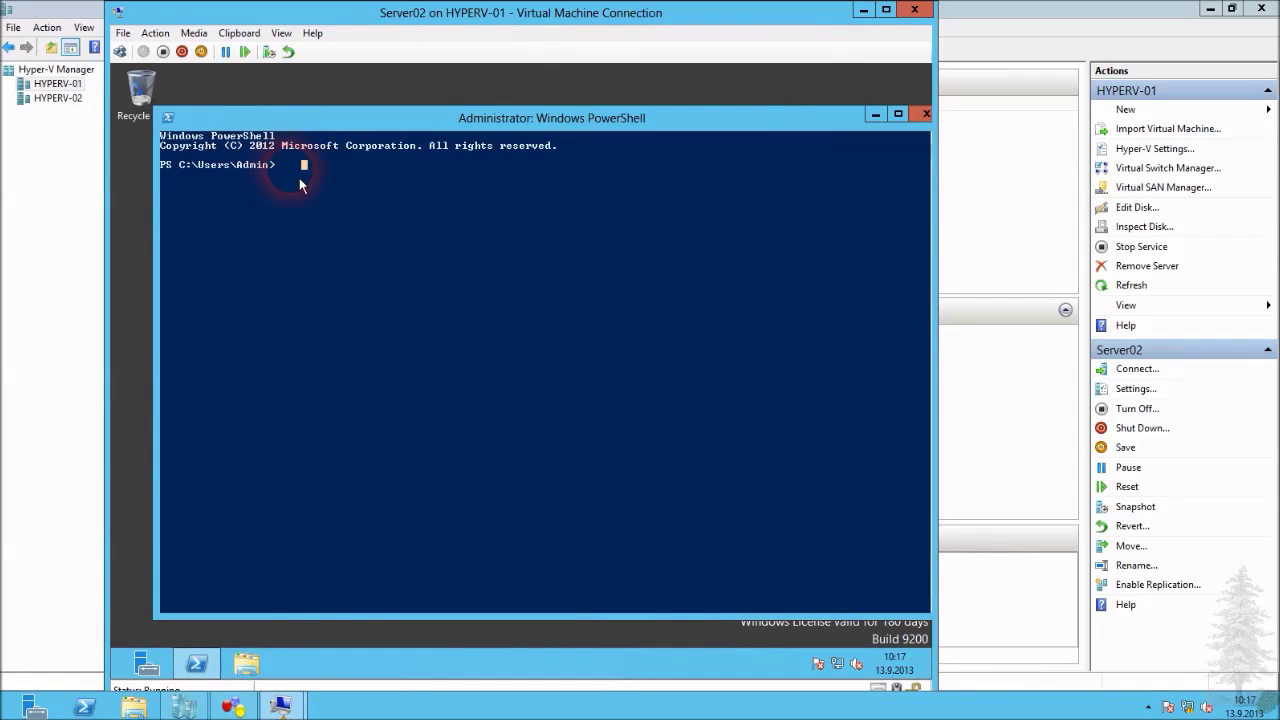
pyautogui.write('ipconfig')
pyautogui.press('Return')
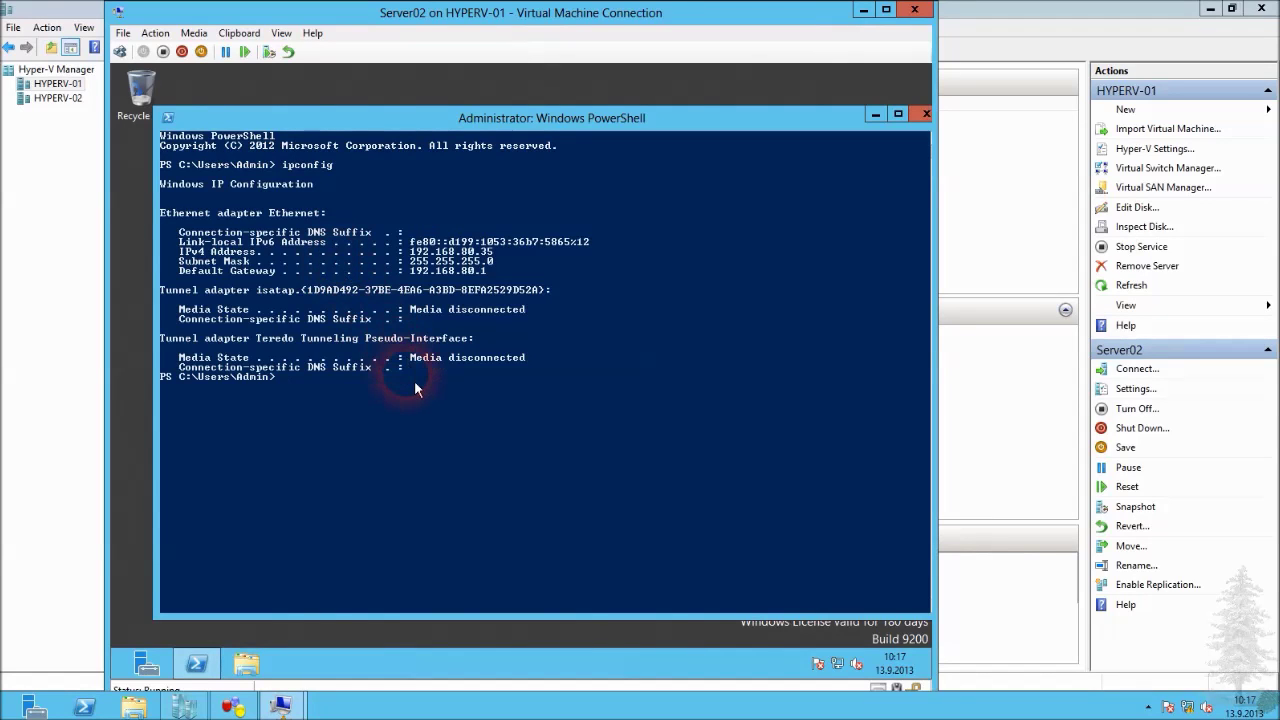
# Ping 192.168.80.31 from Server02 with 0% loss, then close PowerShell.
pyautogui.write('ping 192.168.80.')
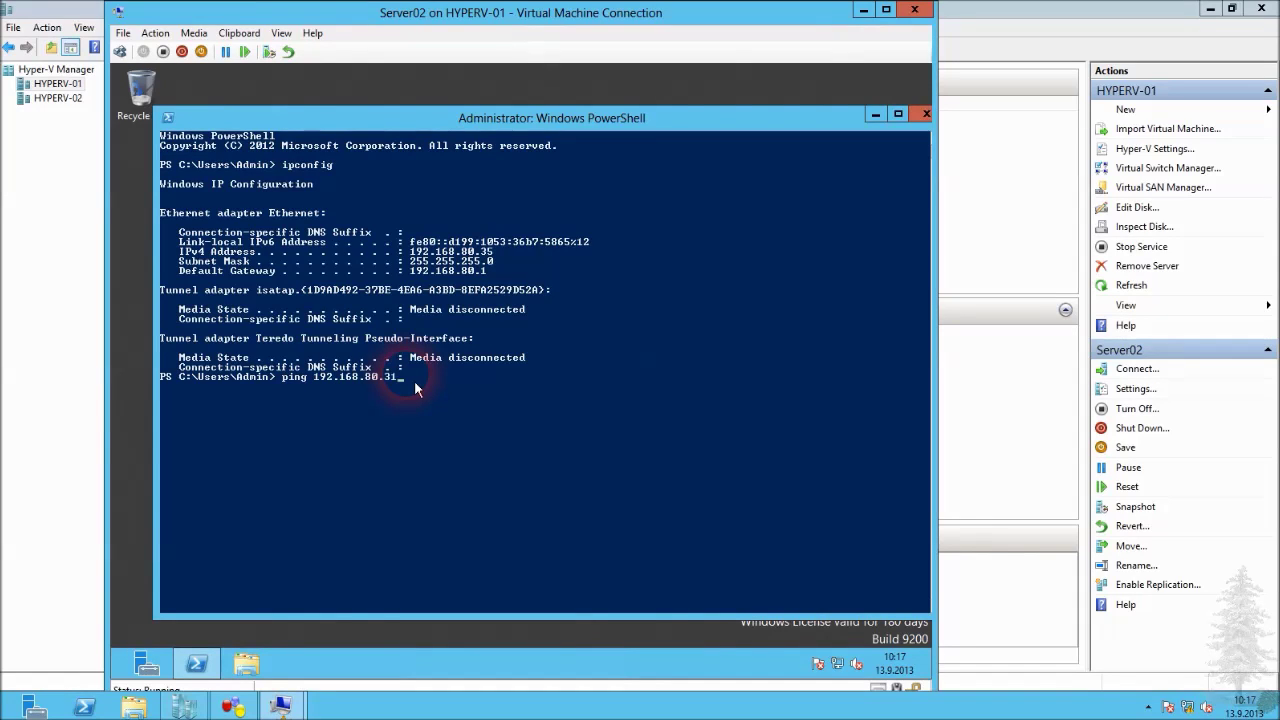
pyautogui.write('31')
pyautogui.press('Return')
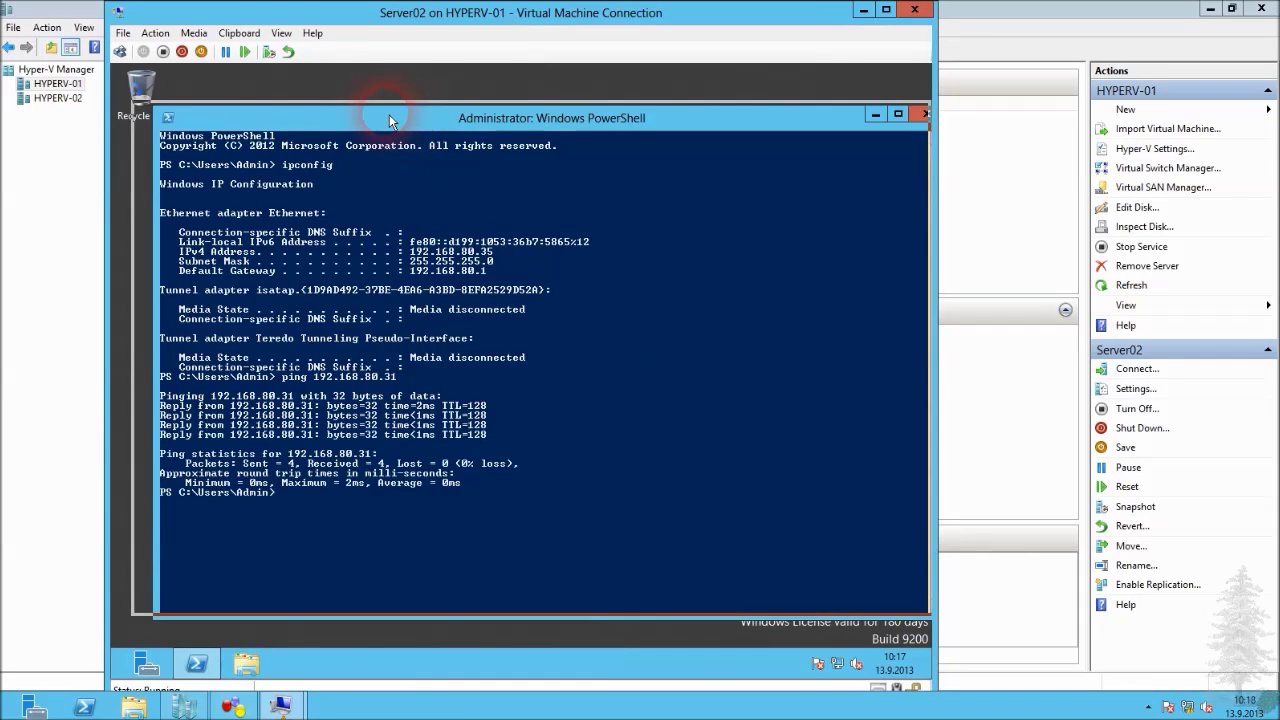
pyautogui.moveTo(391, 118); pyautogui.dragTo(365, 109)
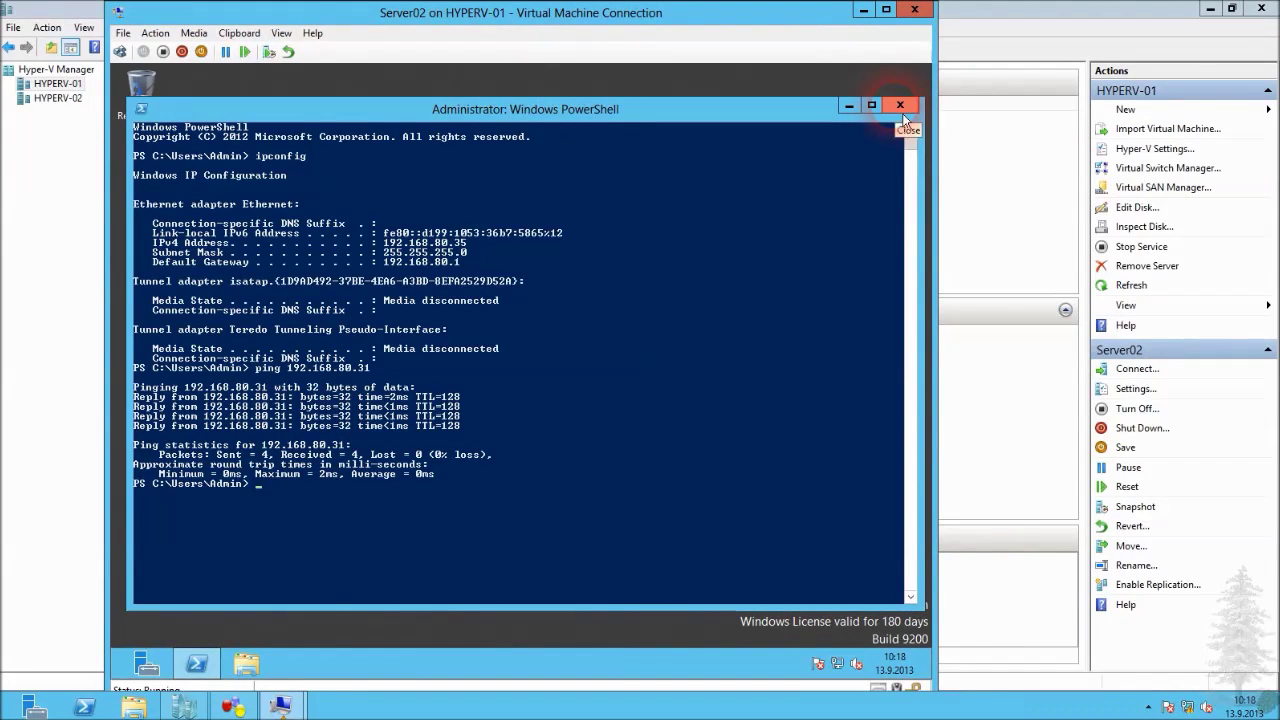
pyautogui.click(901, 106)
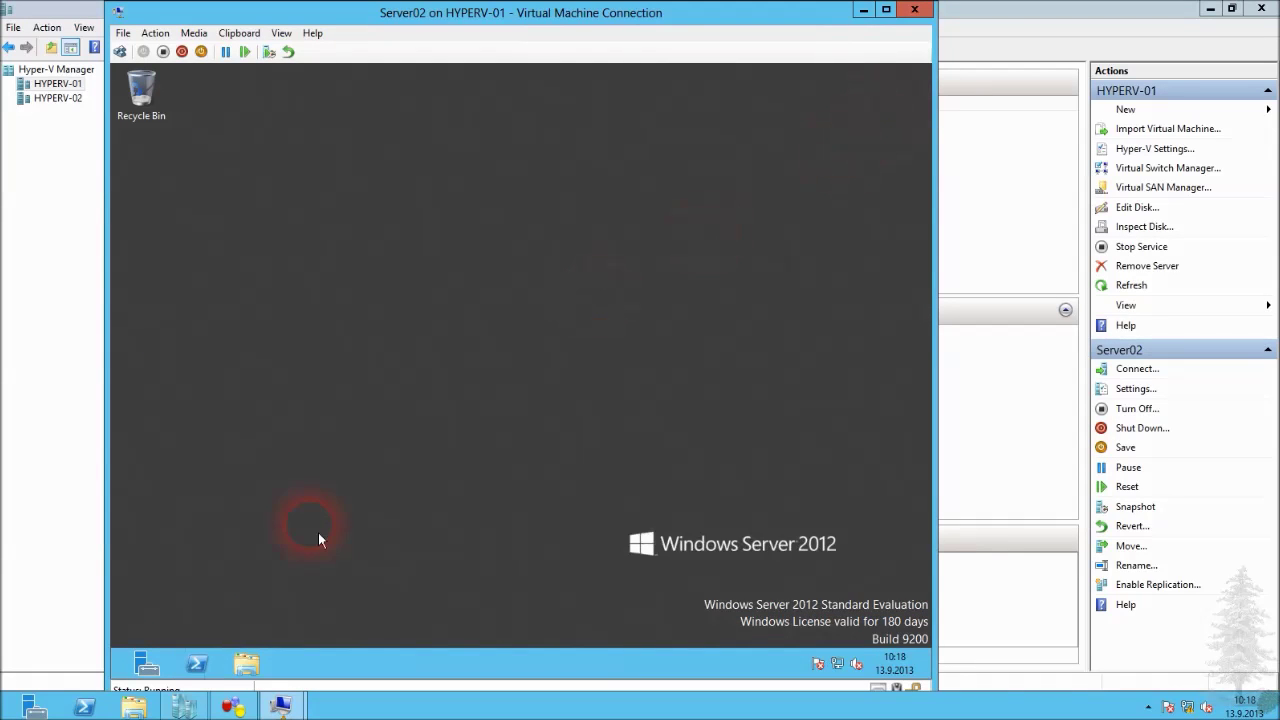
# Start Server Manager on Server02, sign out of DC02 and close its window, then view All Servers.
pyautogui.click(146, 664)
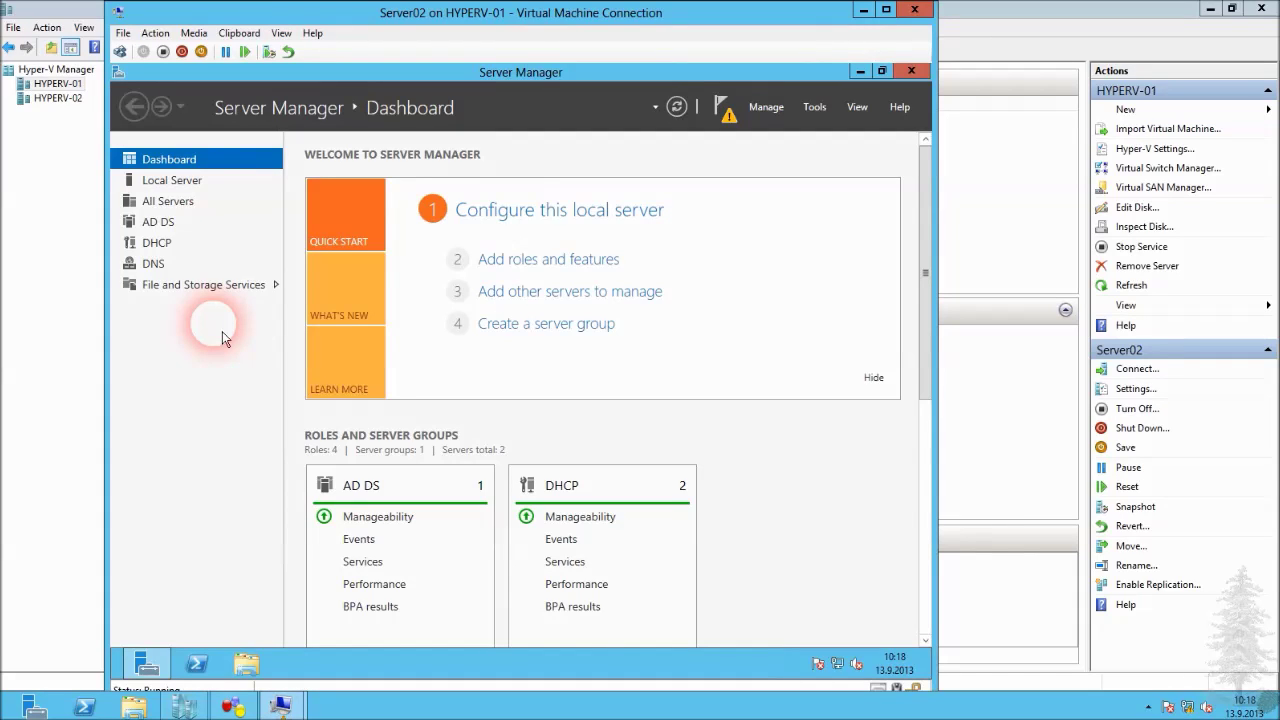
pyautogui.click(185, 186)
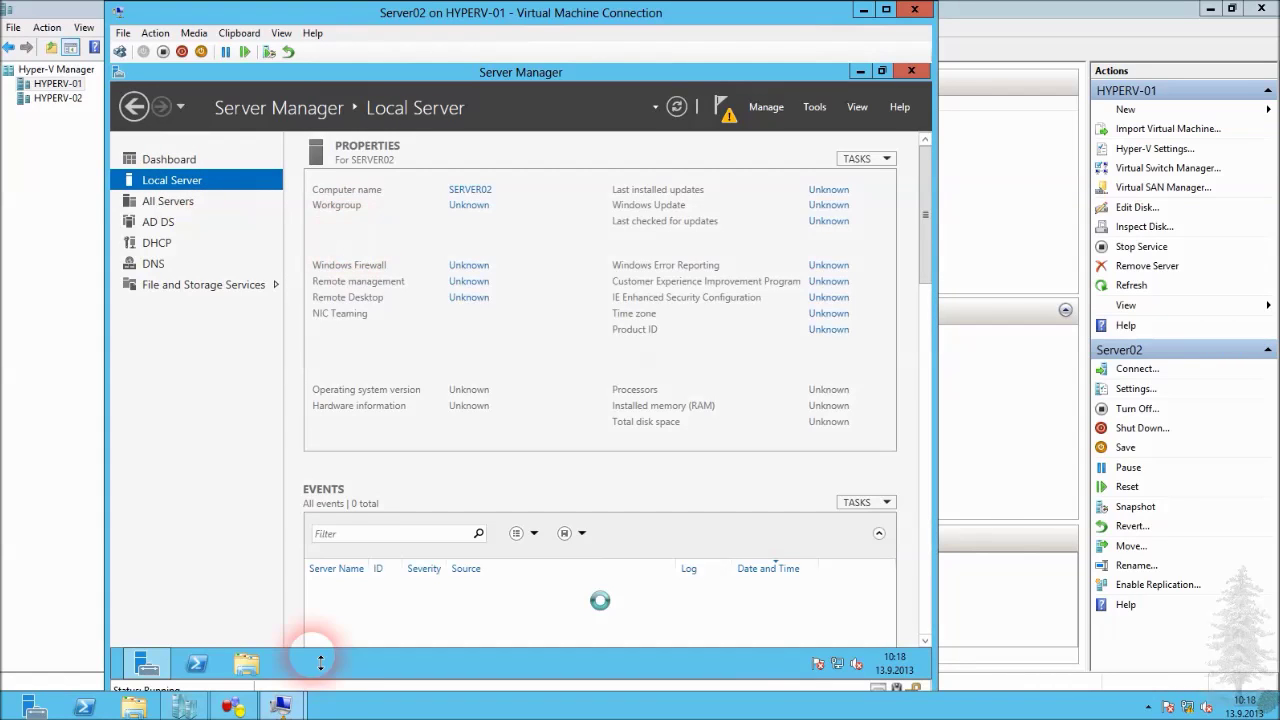
pyautogui.moveTo(281, 707)
pyautogui.click(286, 577)
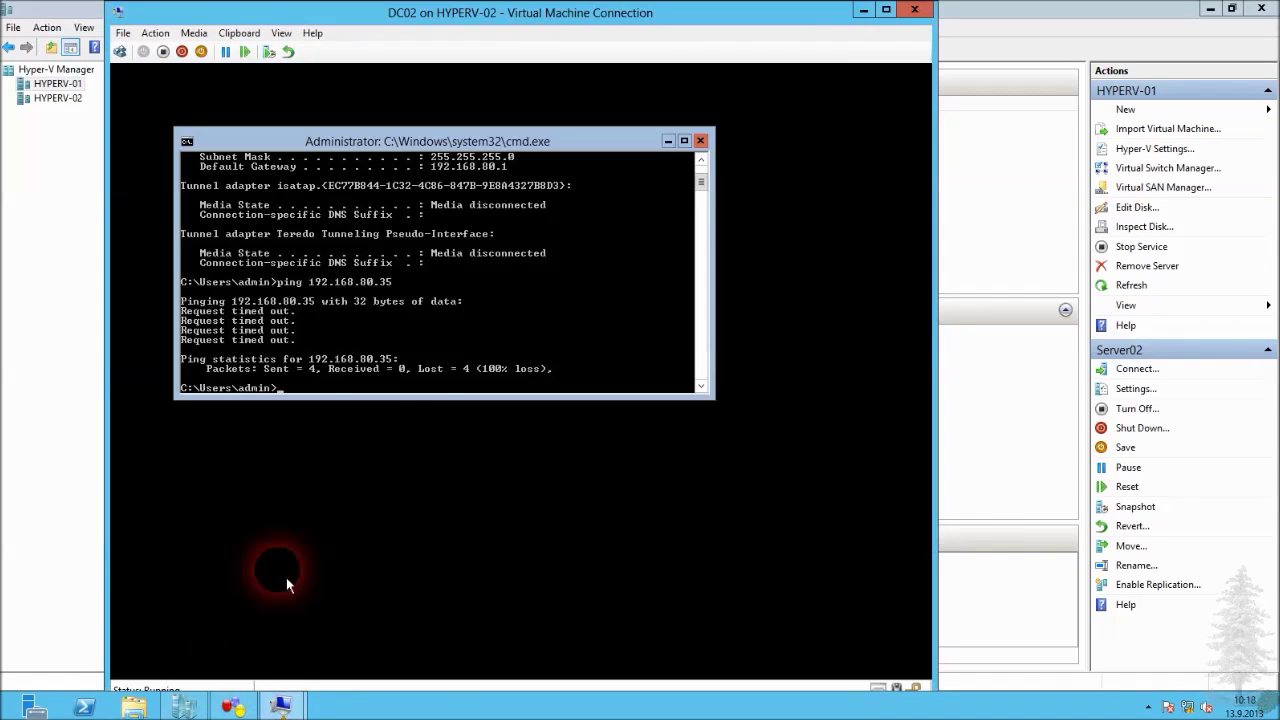
pyautogui.click(120, 51)
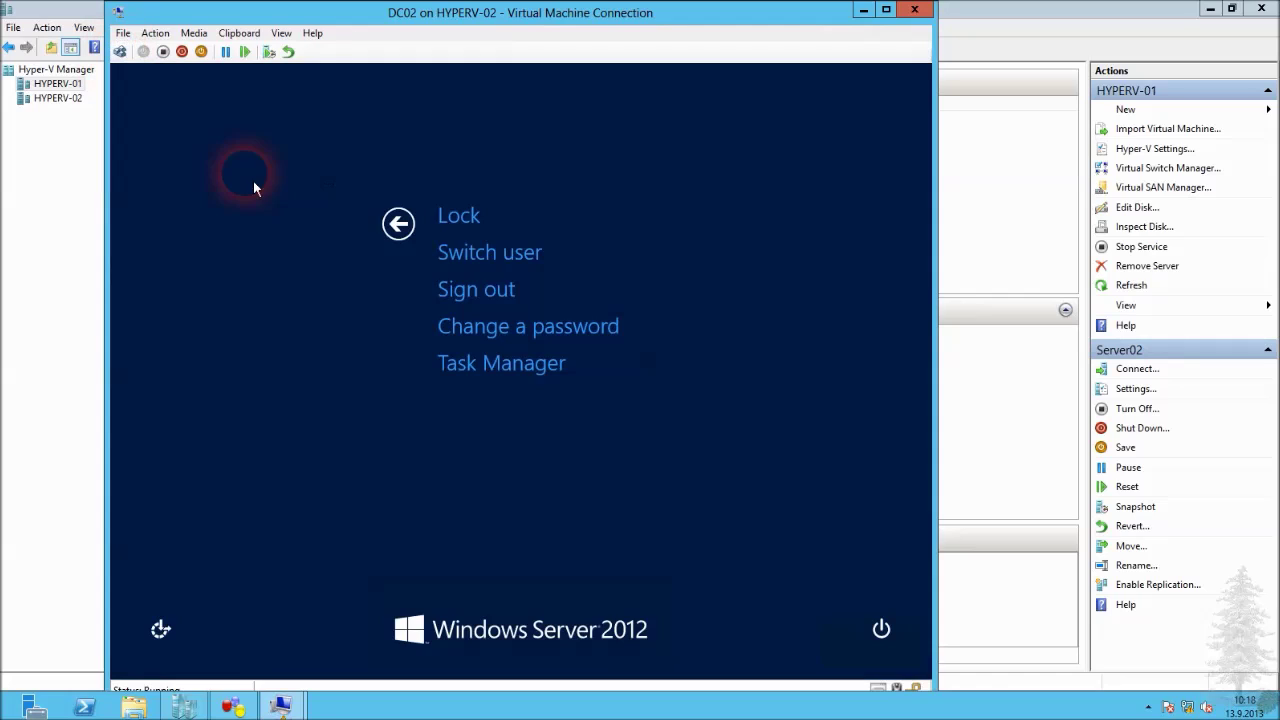
pyautogui.click(490, 294)
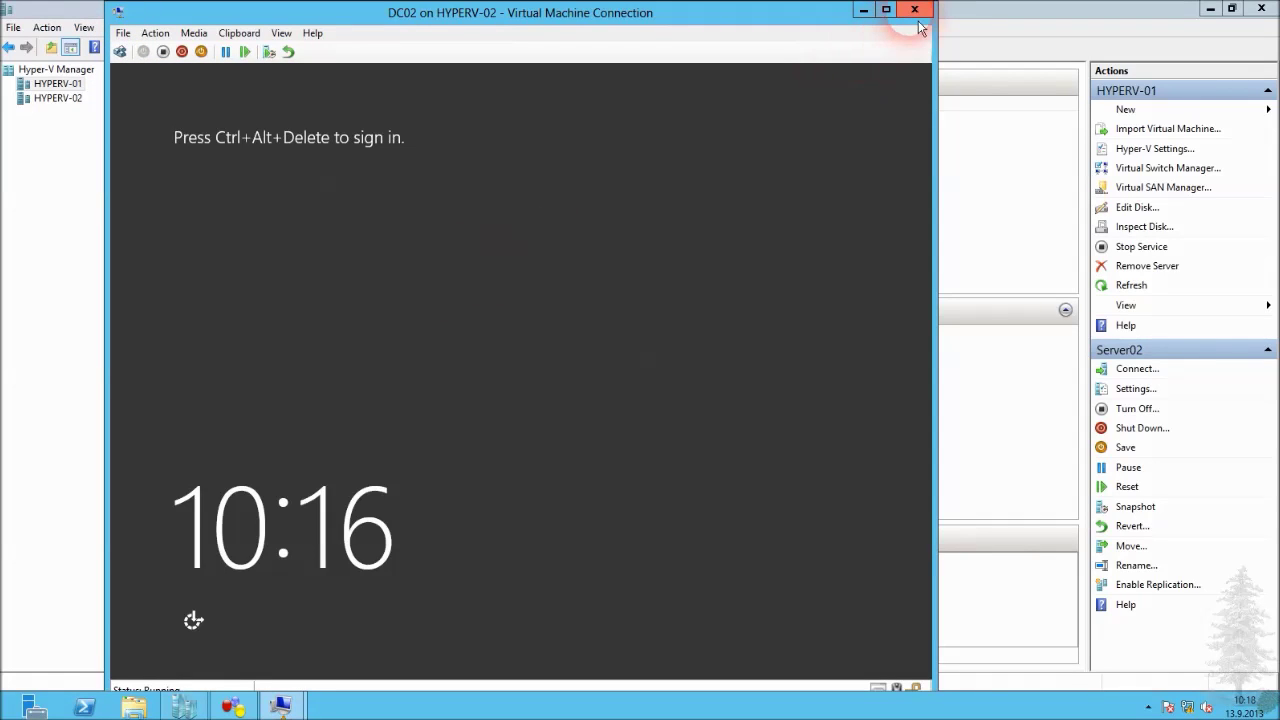
pyautogui.click(914, 9)
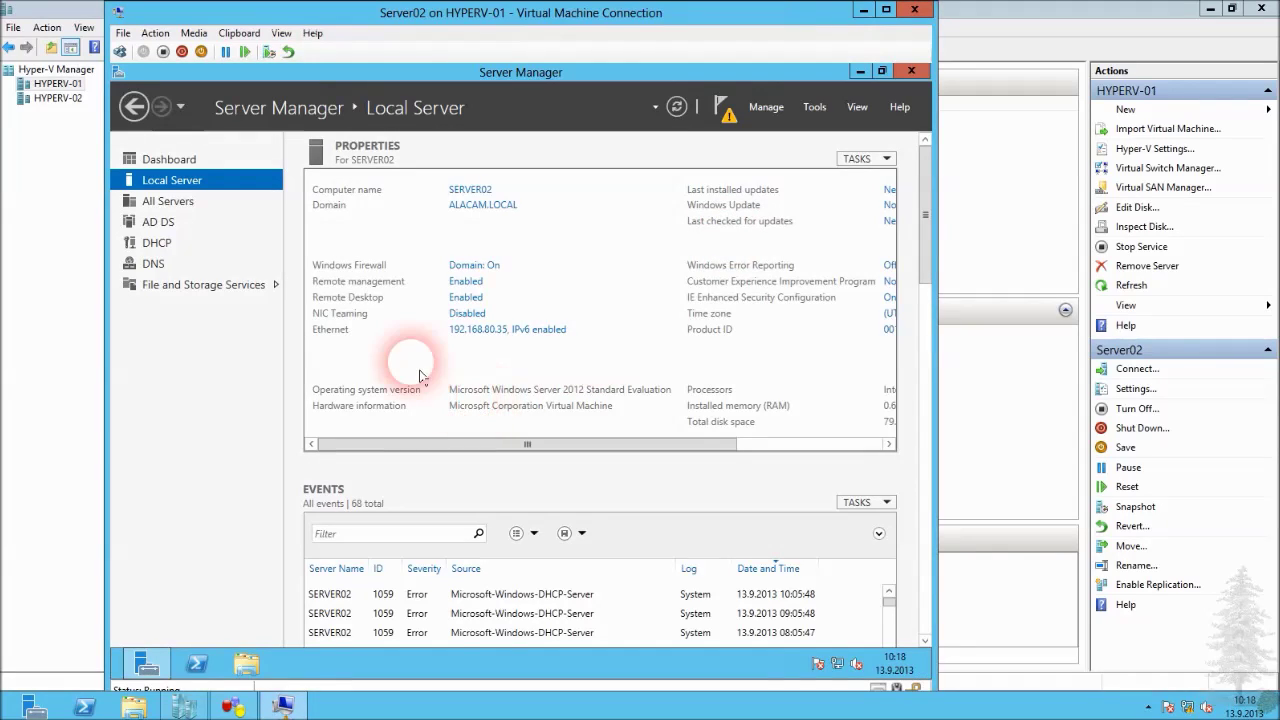
pyautogui.click(190, 203)
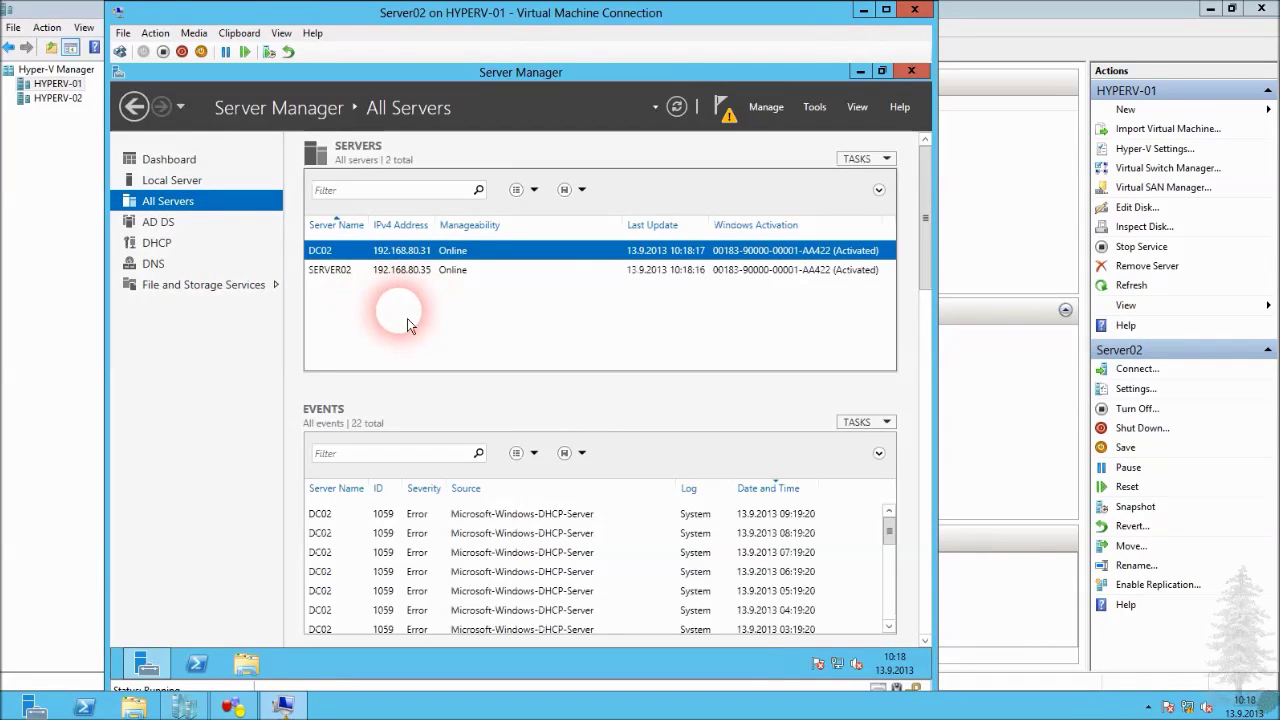
# Select SERVER02, show the DHCP servers page, and launch Add Roles and Features.
pyautogui.rightClick(413, 262)
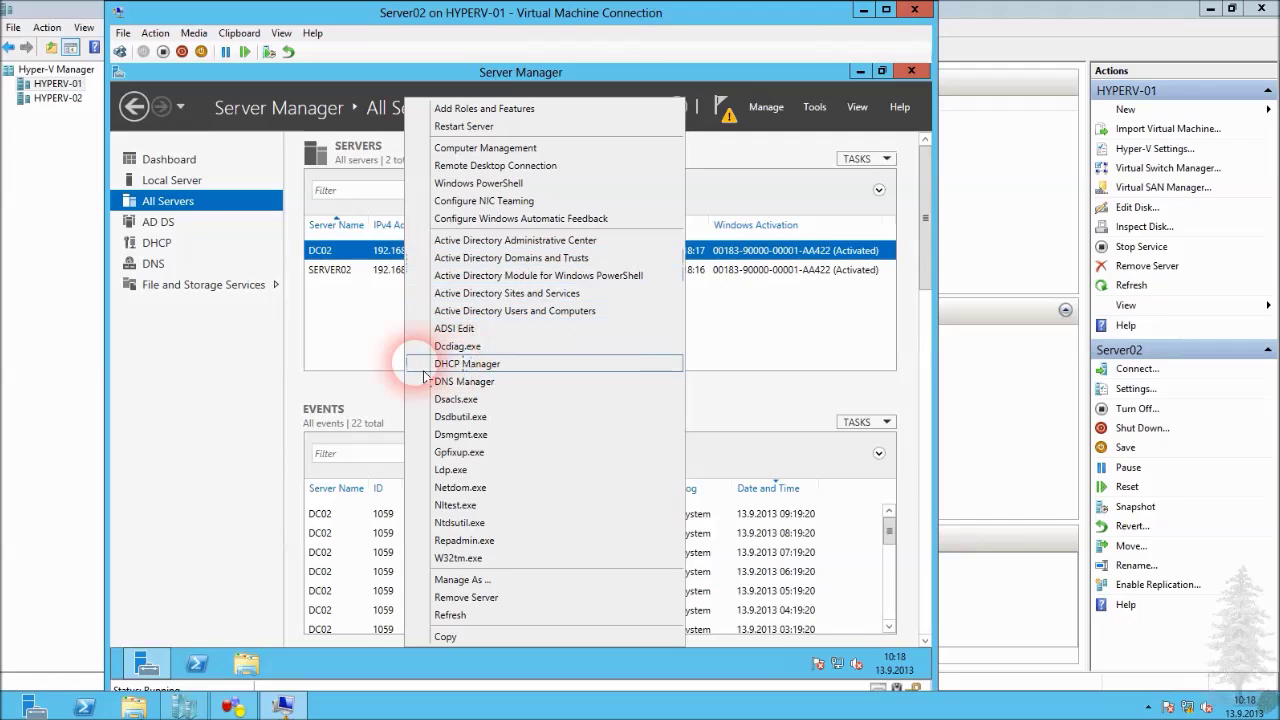
pyautogui.click(362, 274)
pyautogui.click(362, 274)
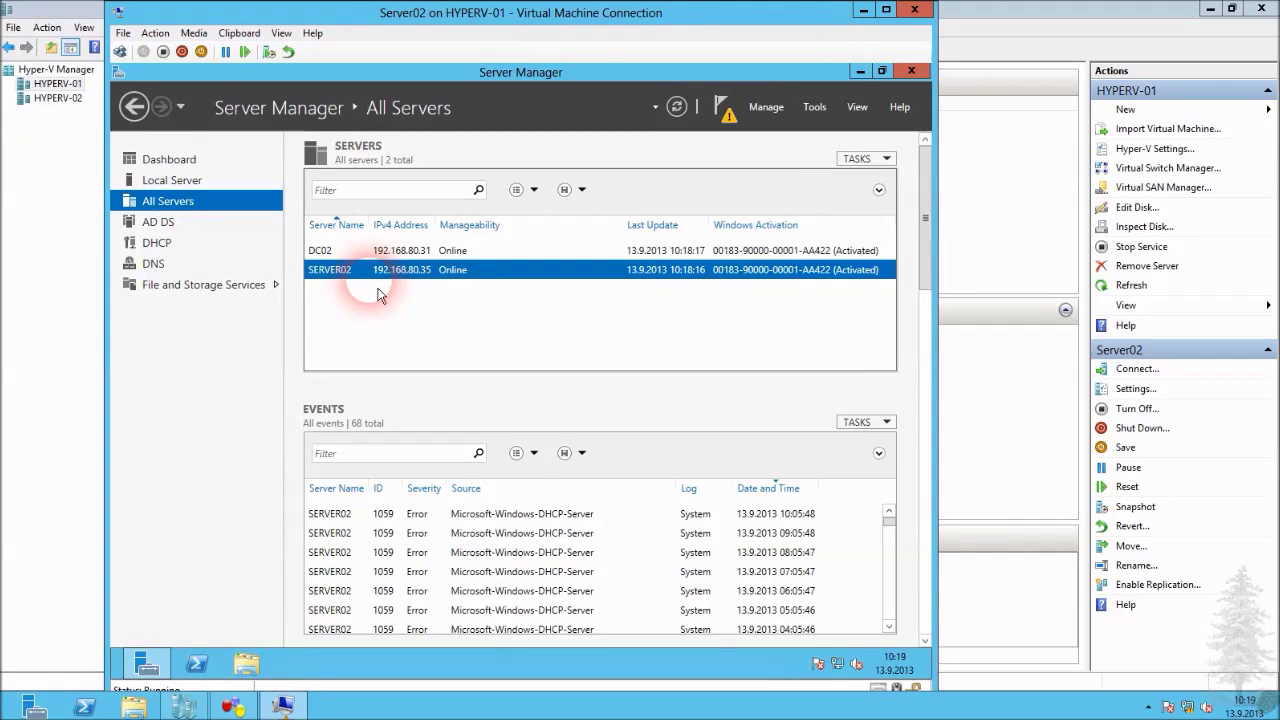
pyautogui.click(165, 243)
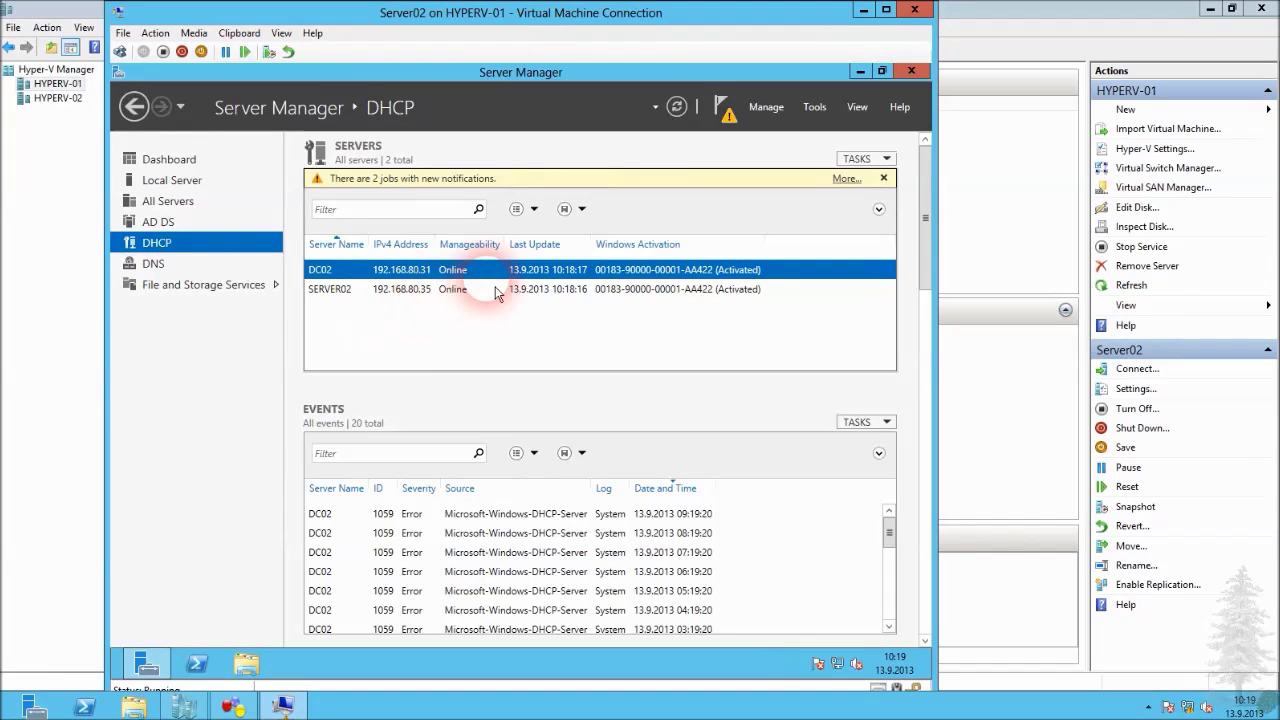
pyautogui.click(767, 107)
pyautogui.click(790, 124)
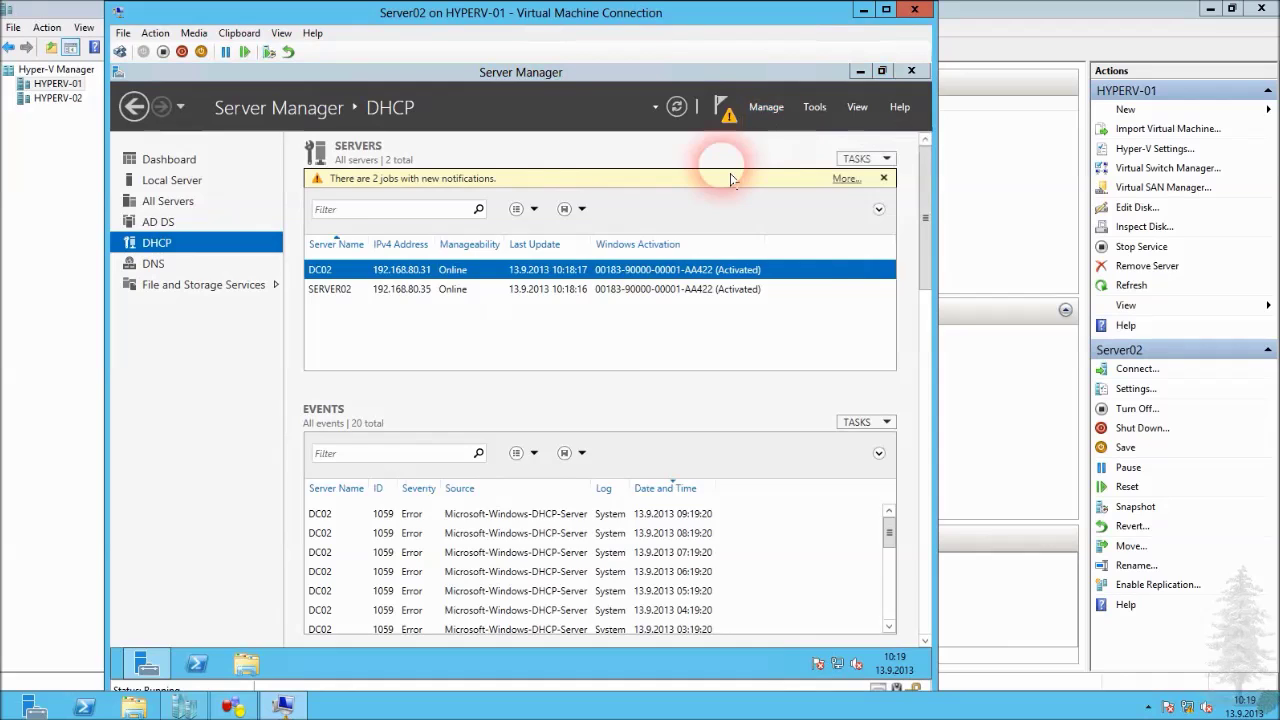
# Target SERVER02 in the wizard, see DHCP Server installed, cancel, and open the pending task details.
pyautogui.click(628, 578)
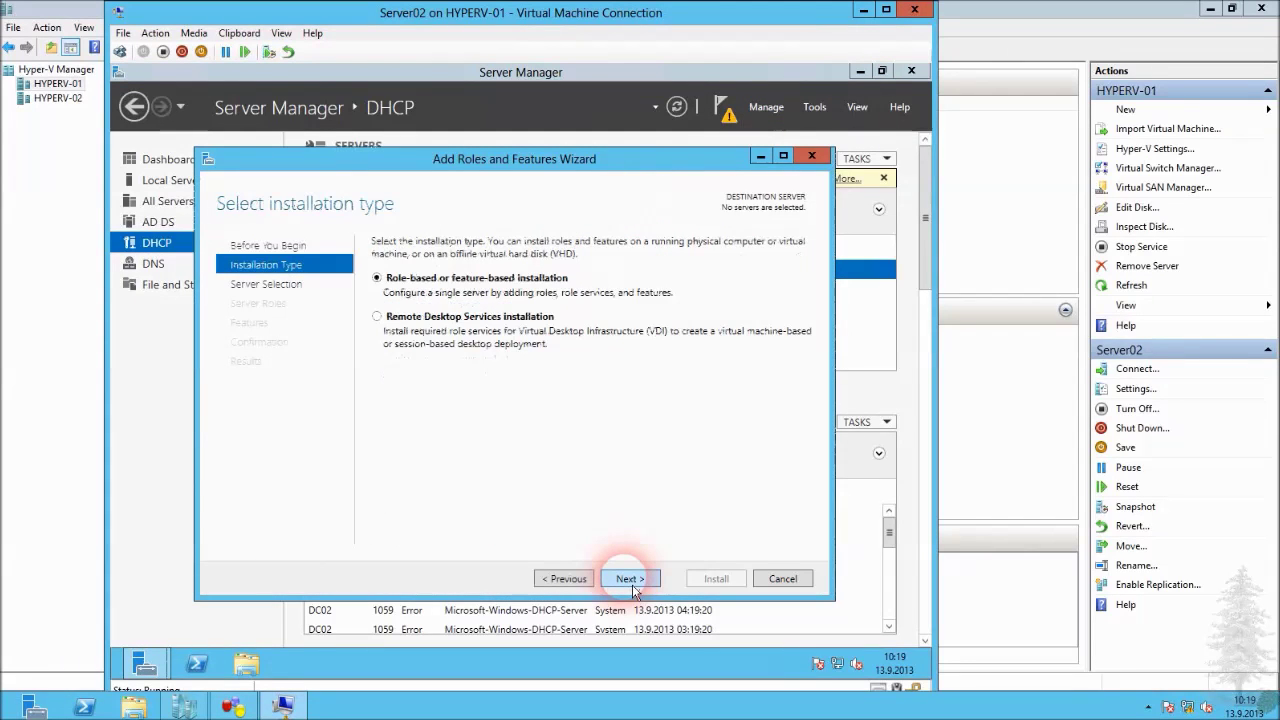
pyautogui.click(630, 579)
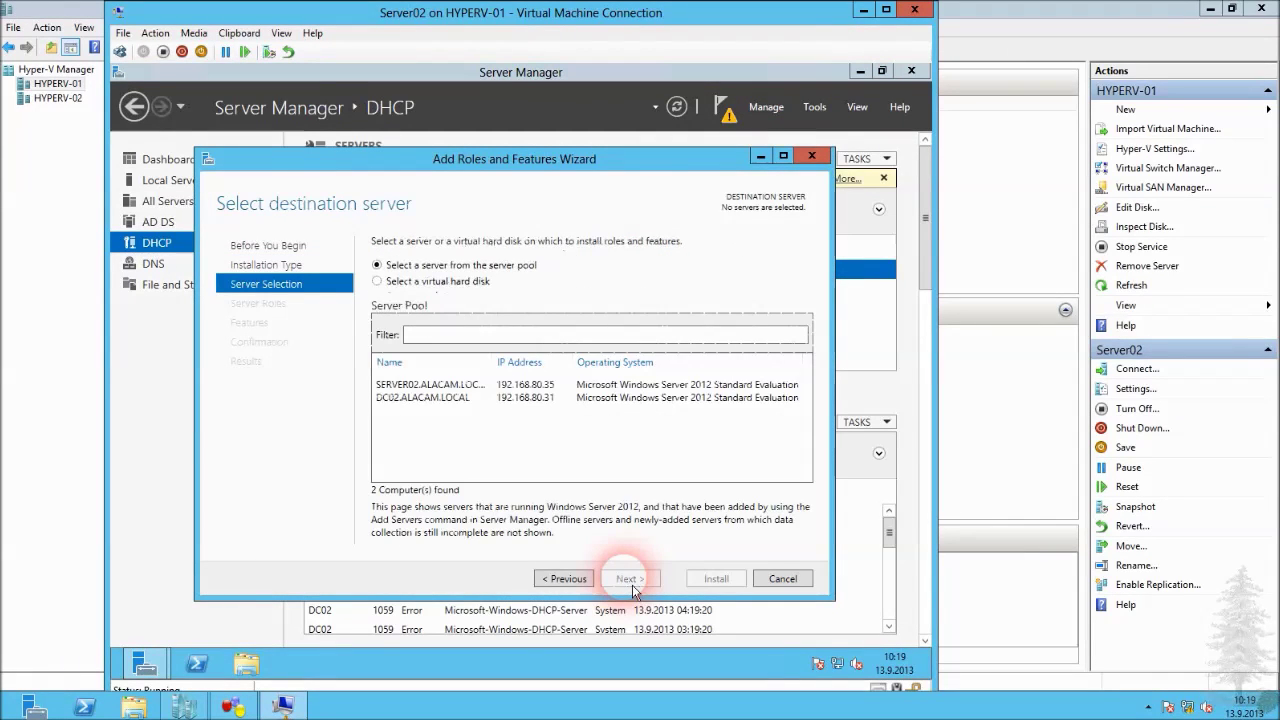
pyautogui.click(522, 472)
pyautogui.click(490, 385)
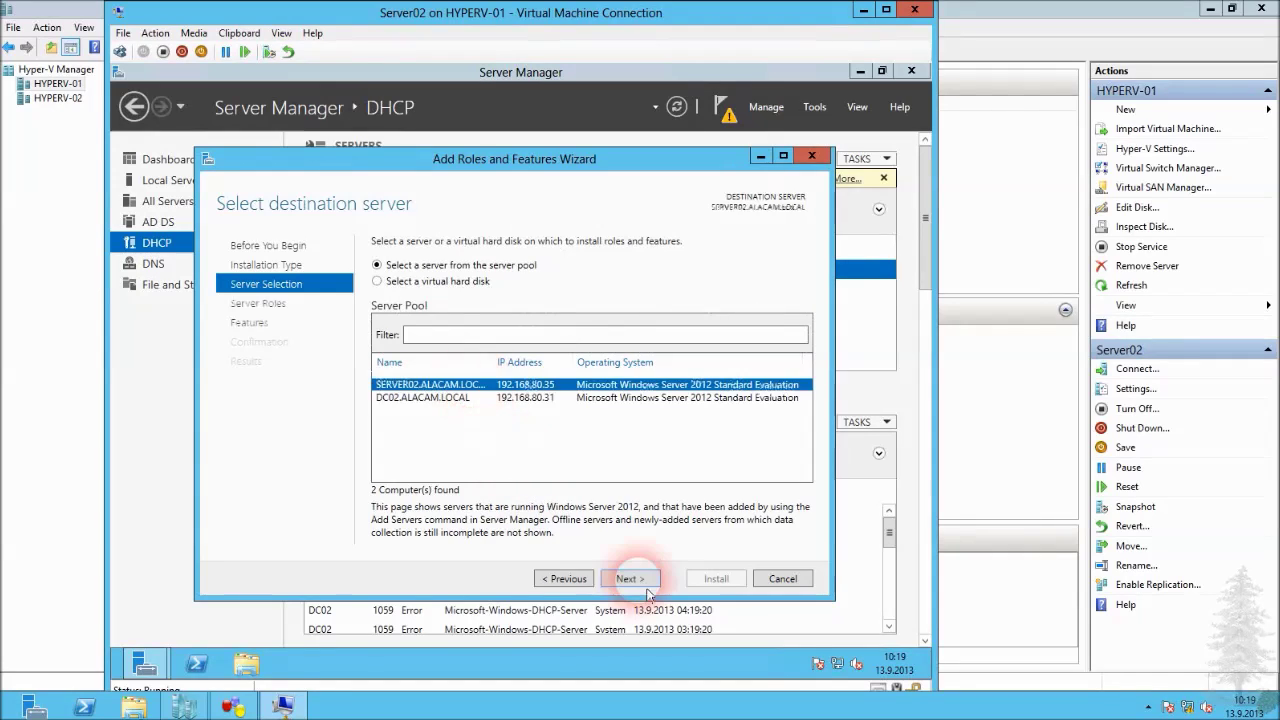
pyautogui.click(640, 582)
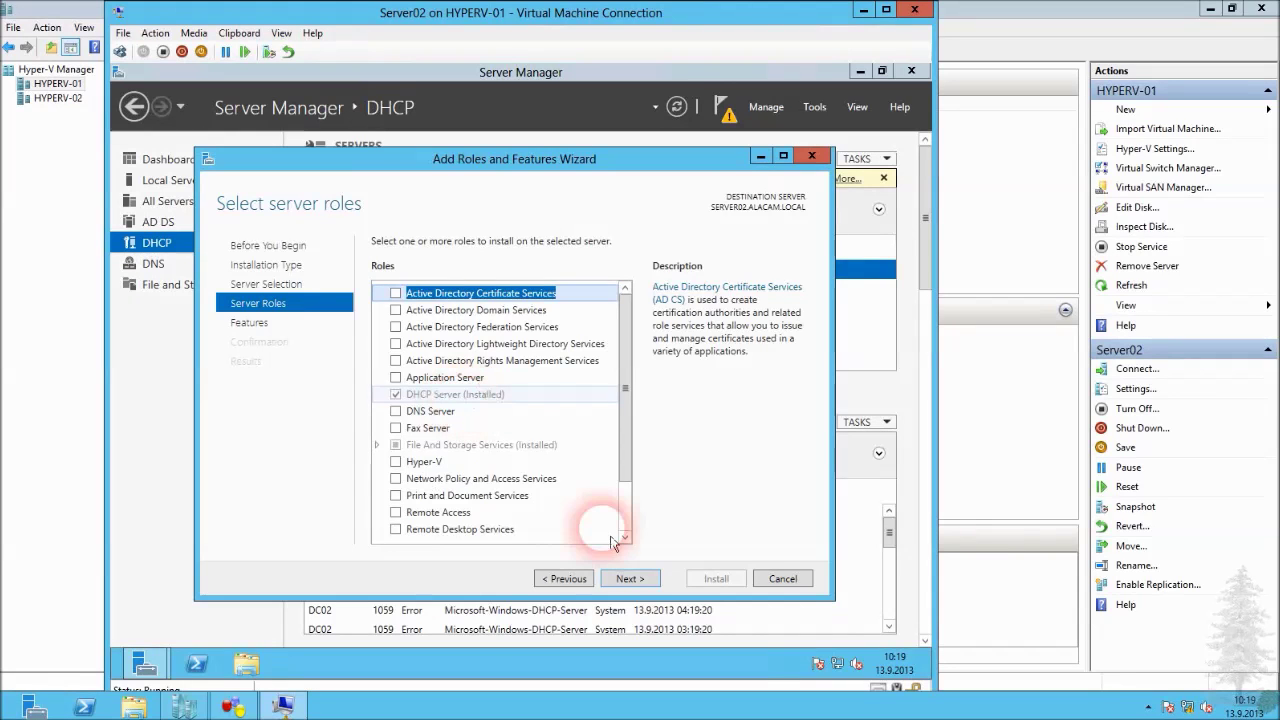
pyautogui.click(783, 579)
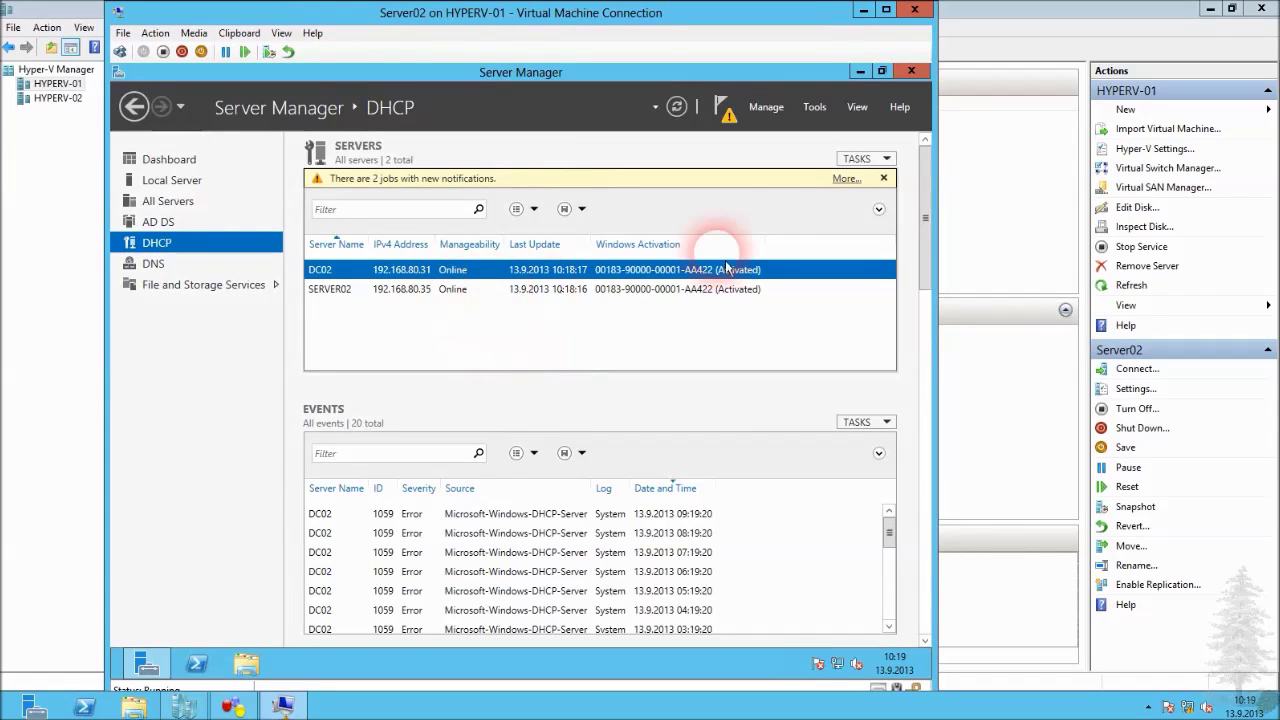
pyautogui.click(845, 179)
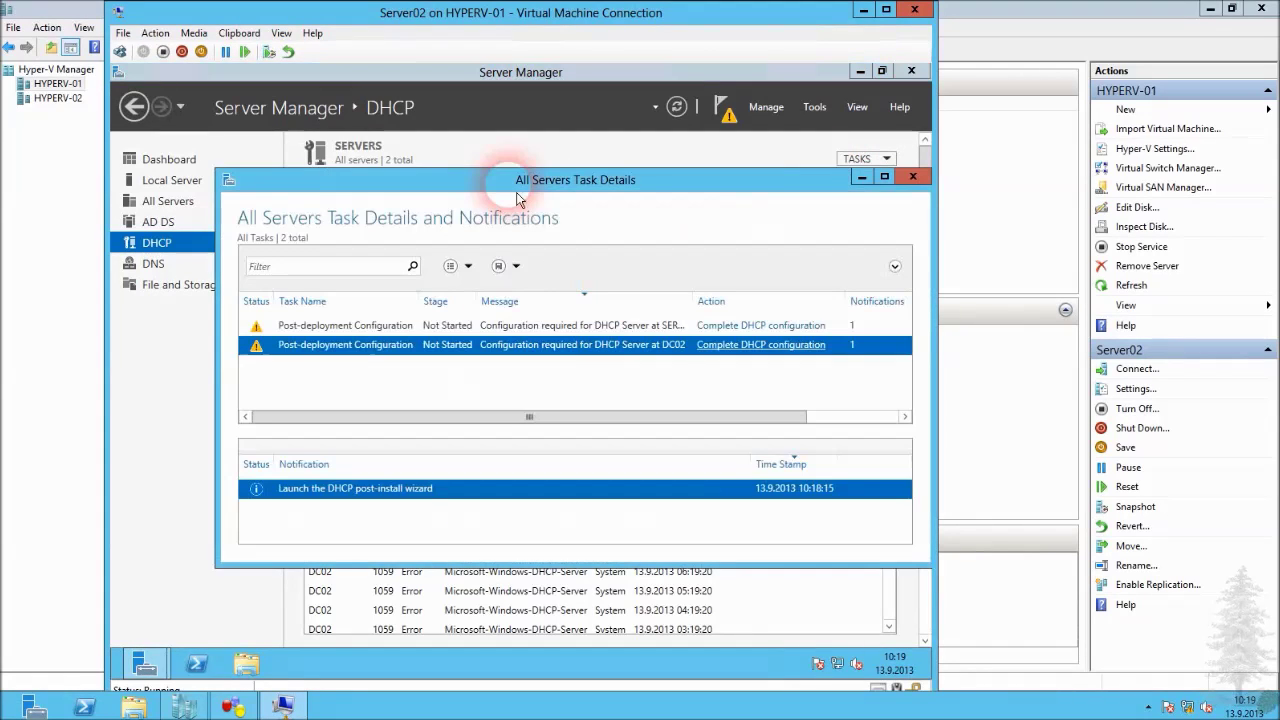
# Complete DC02's DHCP post-install configuration, committing security groups and authorization.
pyautogui.moveTo(508, 177); pyautogui.dragTo(441, 126)
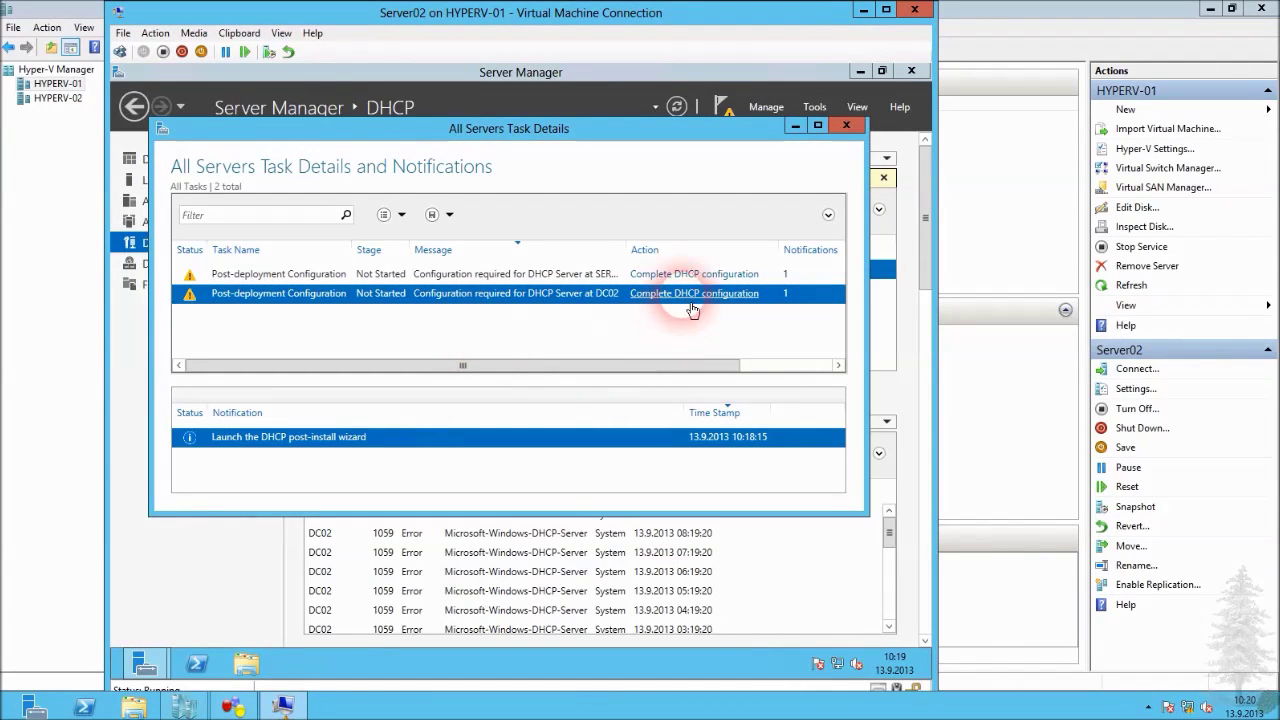
pyautogui.click(640, 293)
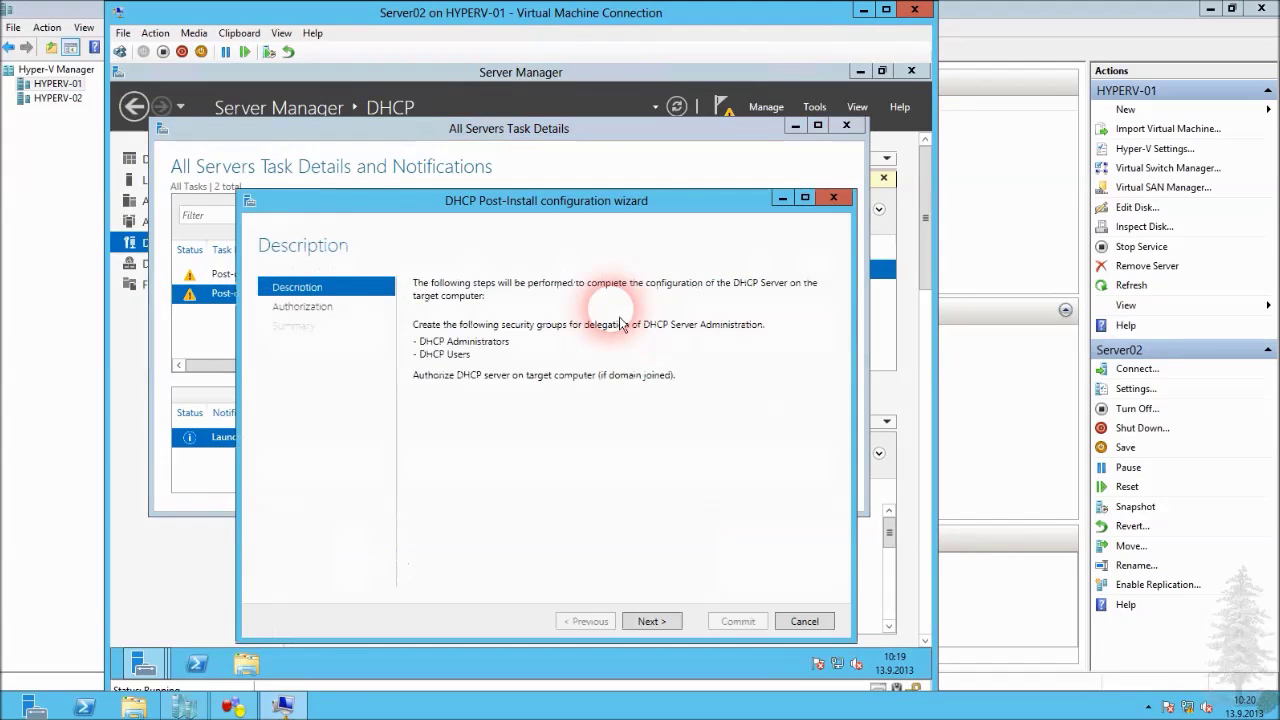
pyautogui.moveTo(520, 190); pyautogui.dragTo(460, 161)
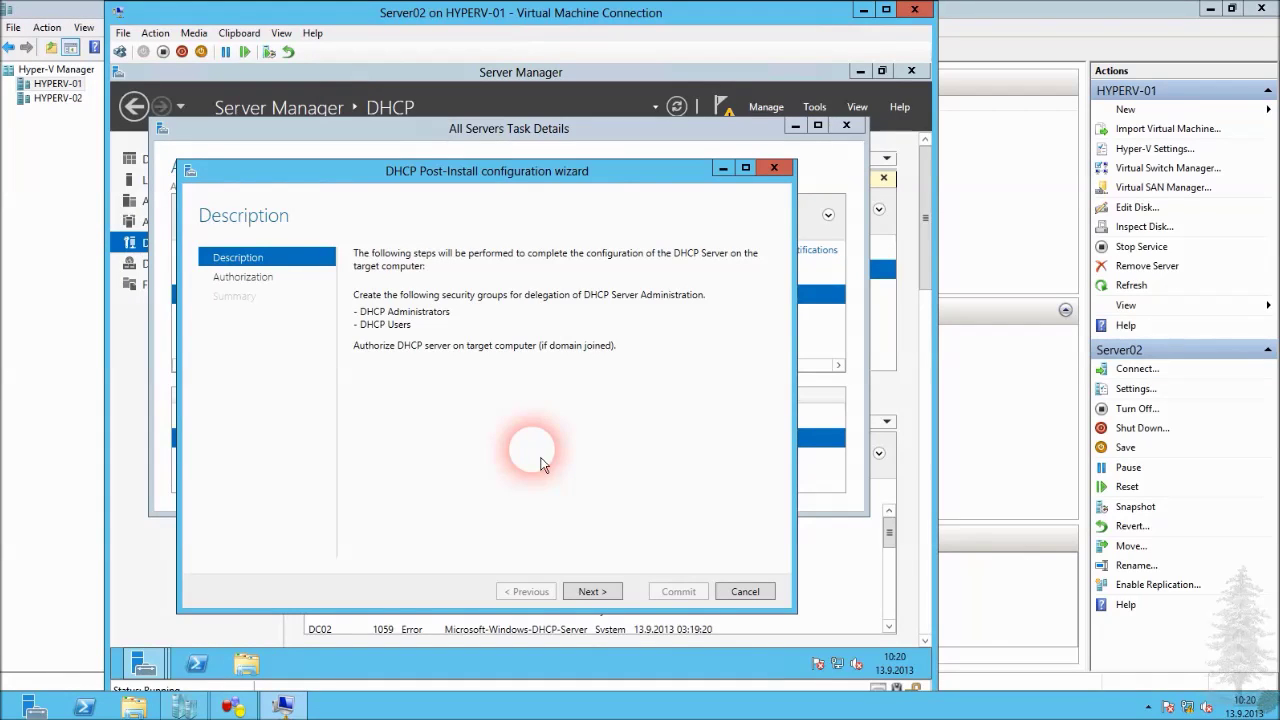
pyautogui.click(594, 592)
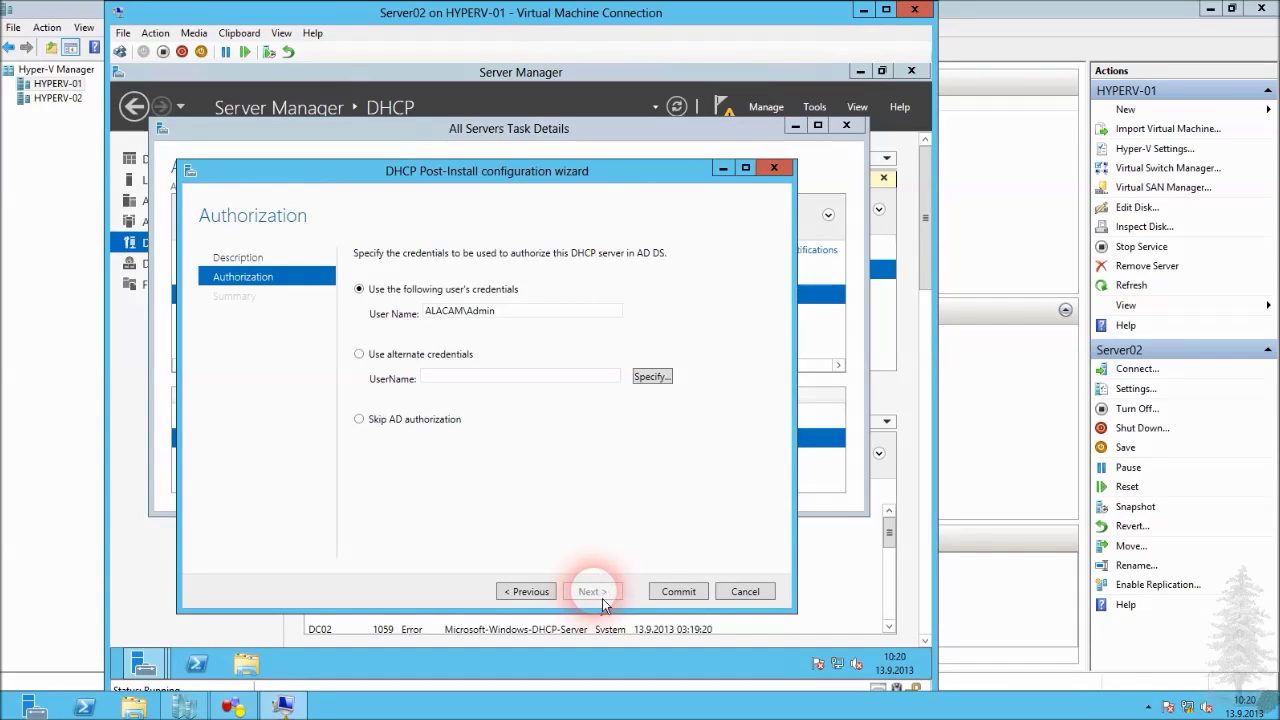
pyautogui.click(676, 591)
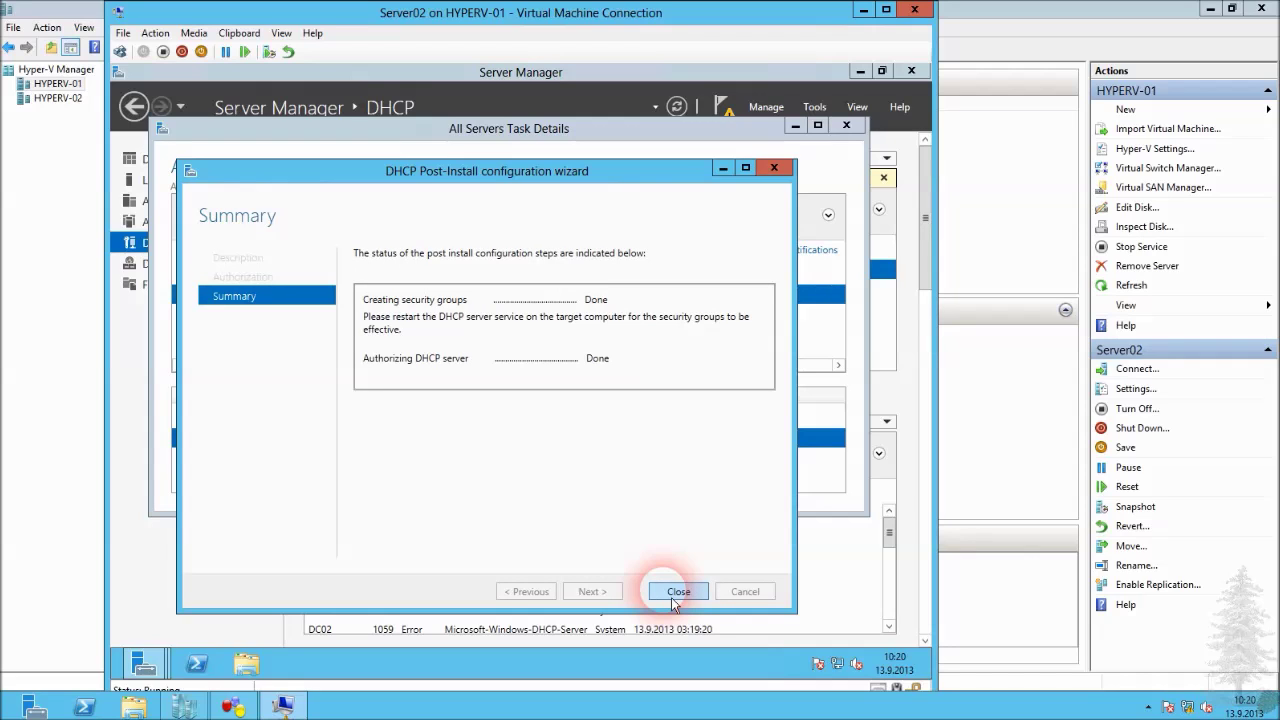
pyautogui.click(677, 591)
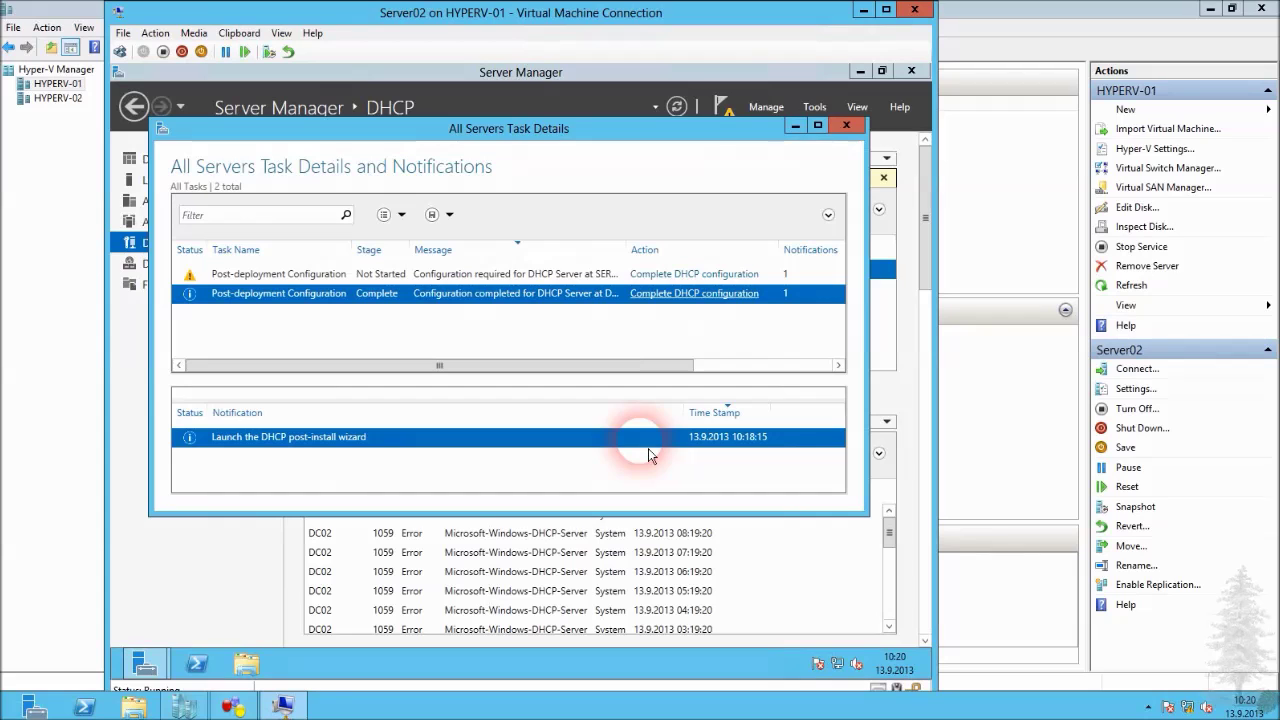
# Complete the DHCP post-install configuration for SERVER02.
pyautogui.click(695, 295)
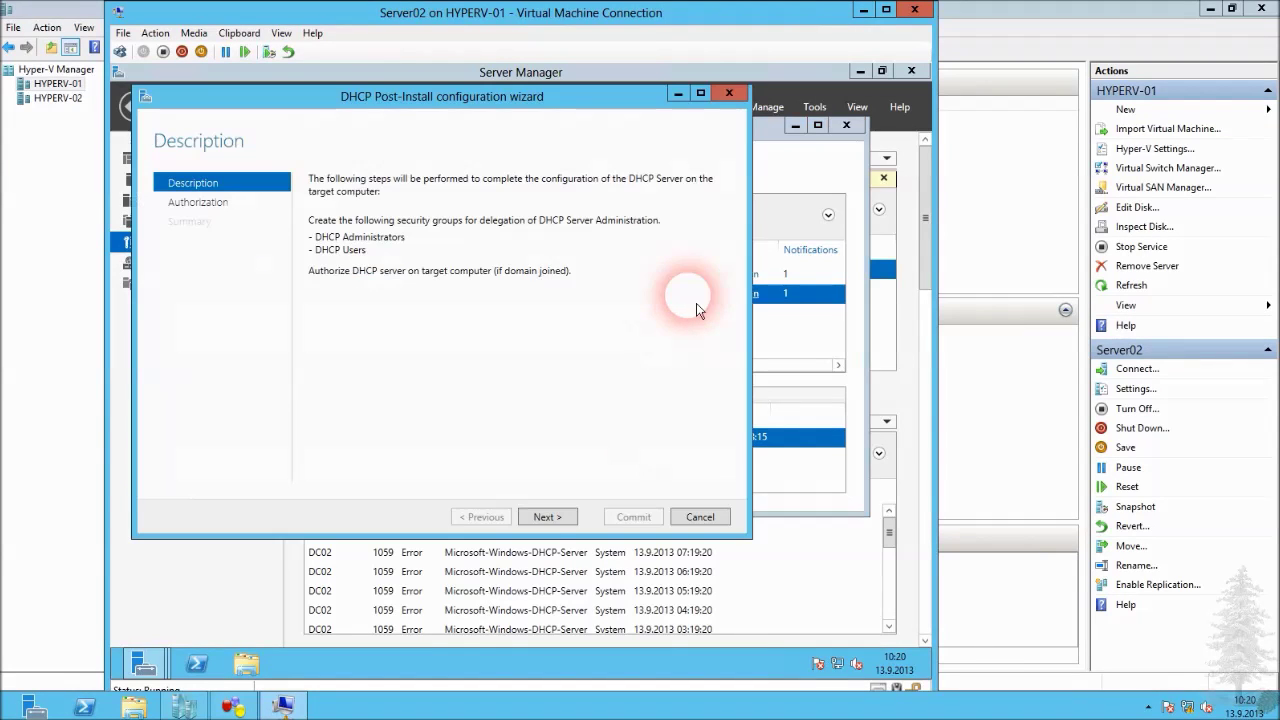
pyautogui.click(552, 517)
pyautogui.click(633, 517)
pyautogui.click(700, 517)
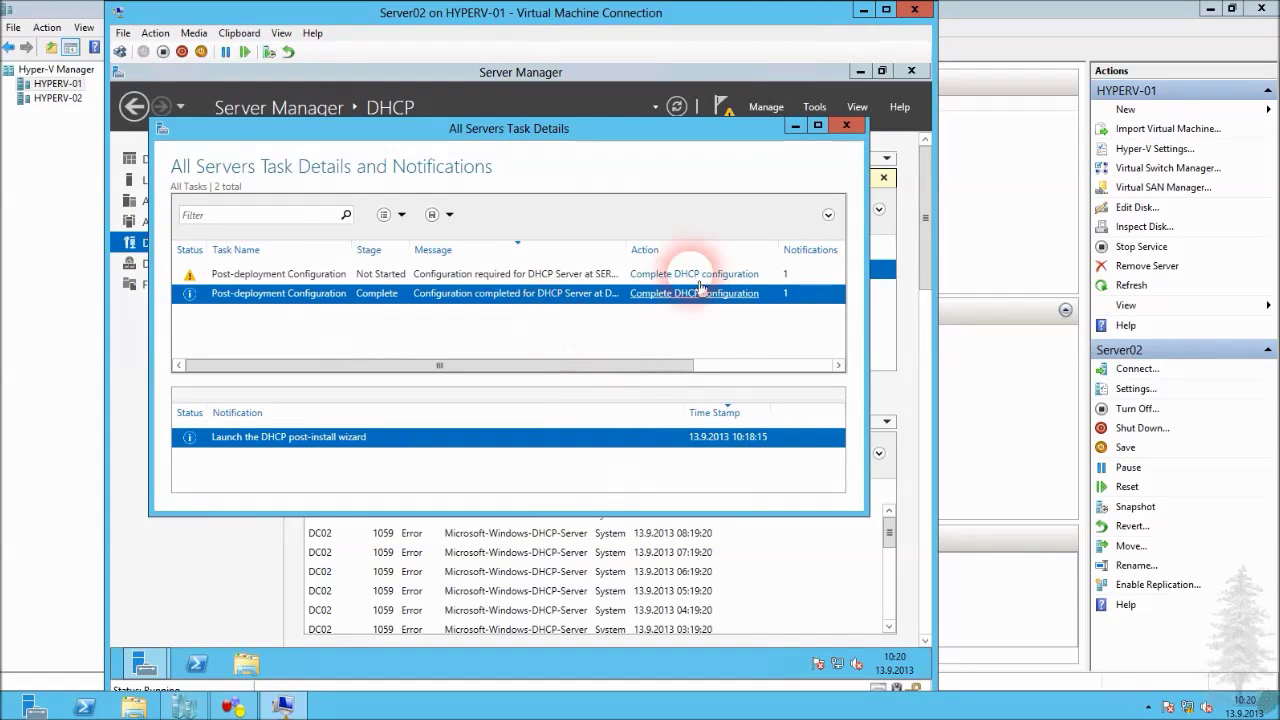
pyautogui.click(699, 281)
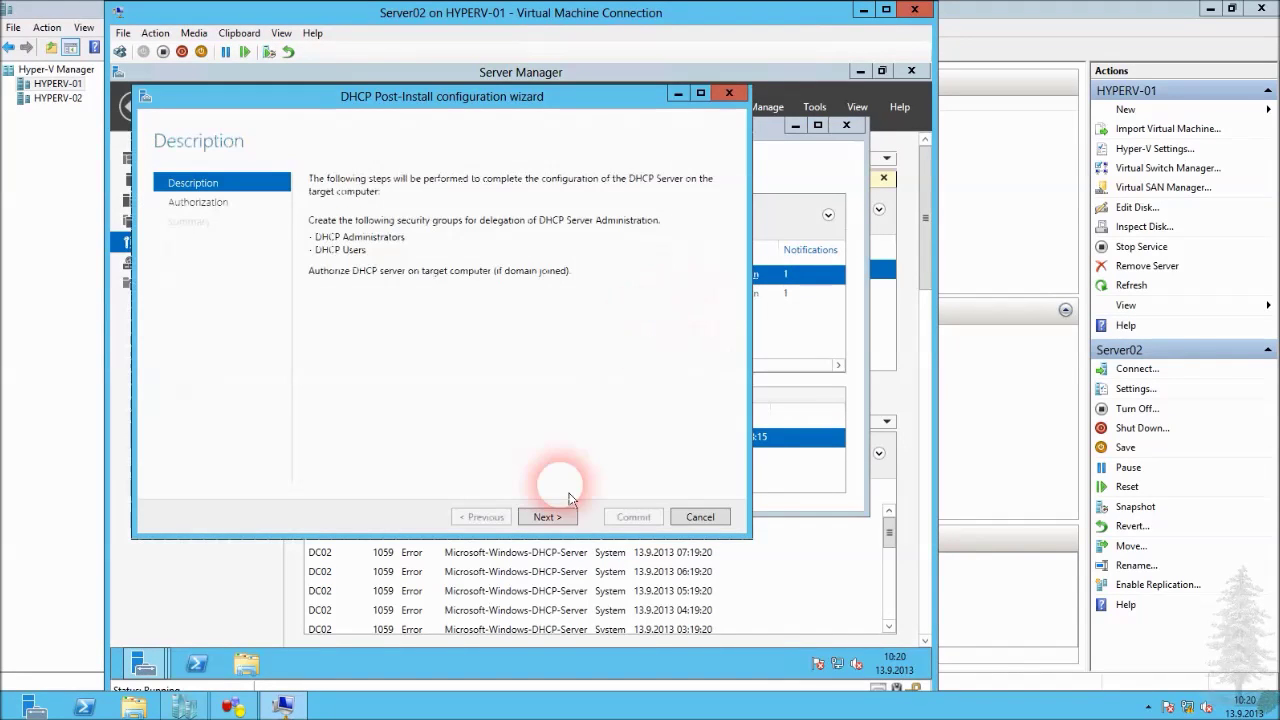
pyautogui.click(563, 519)
pyautogui.click(633, 519)
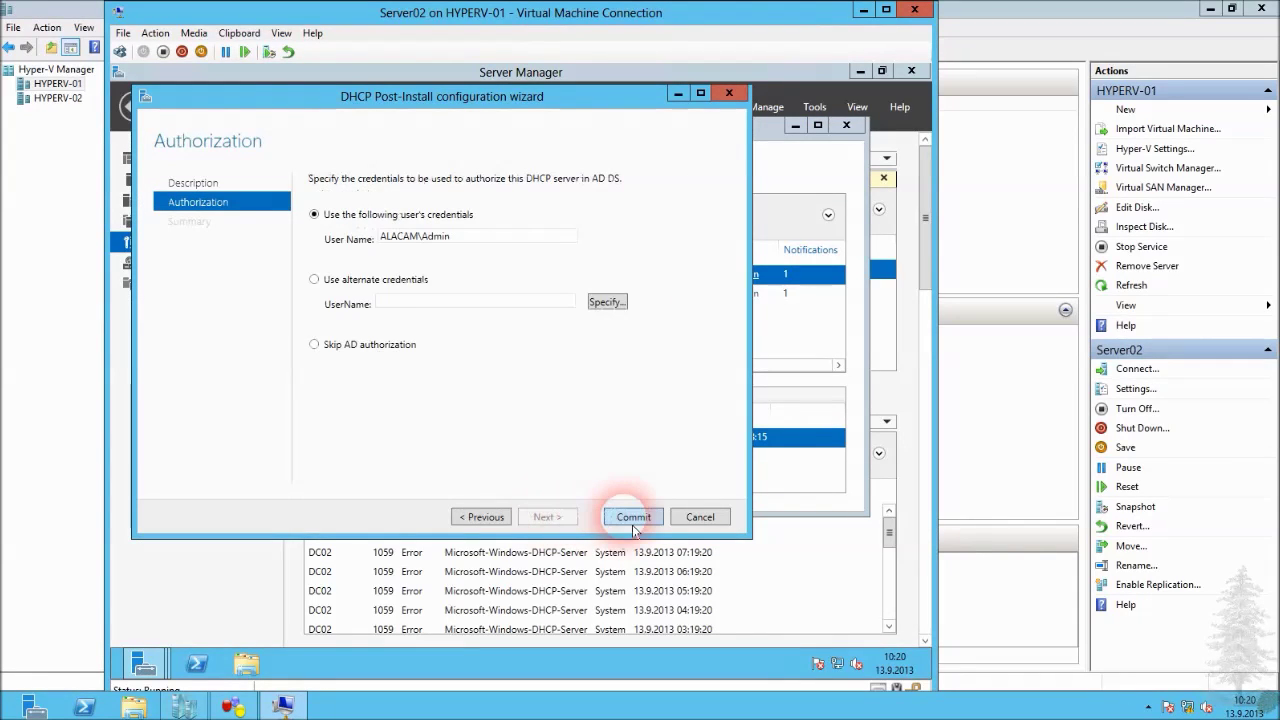
pyautogui.click(616, 383)
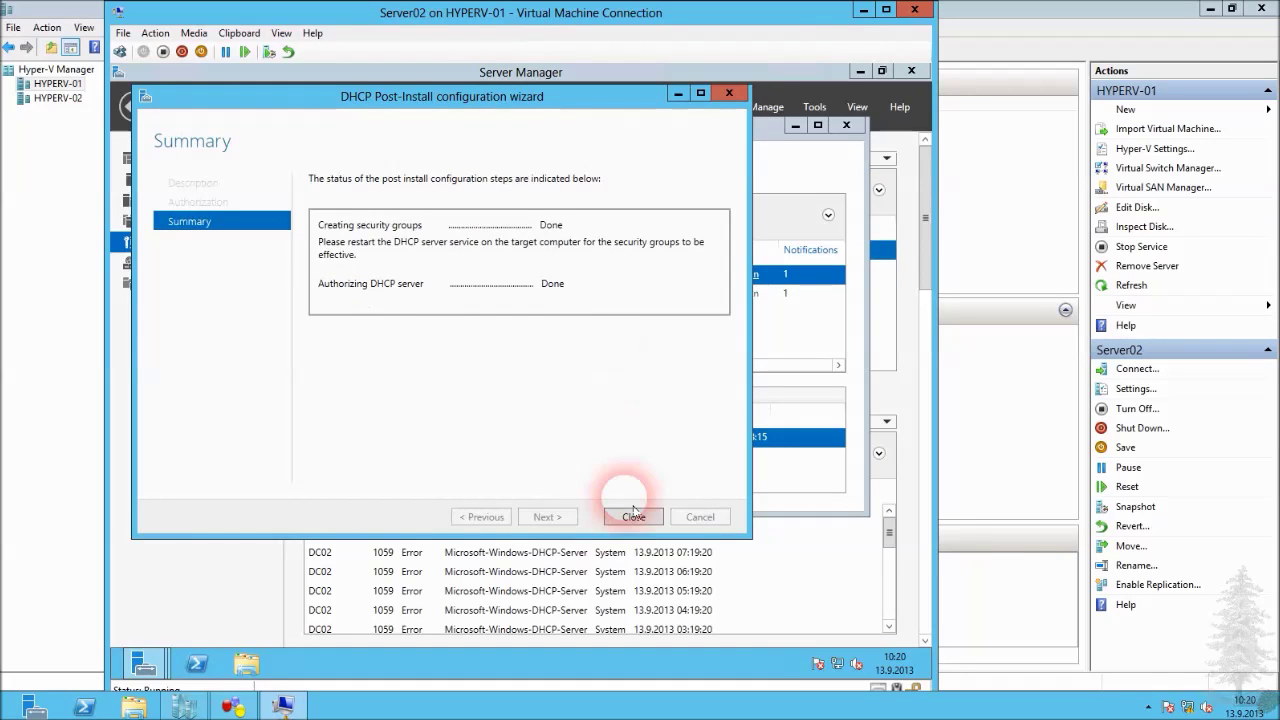
pyautogui.click(633, 516)
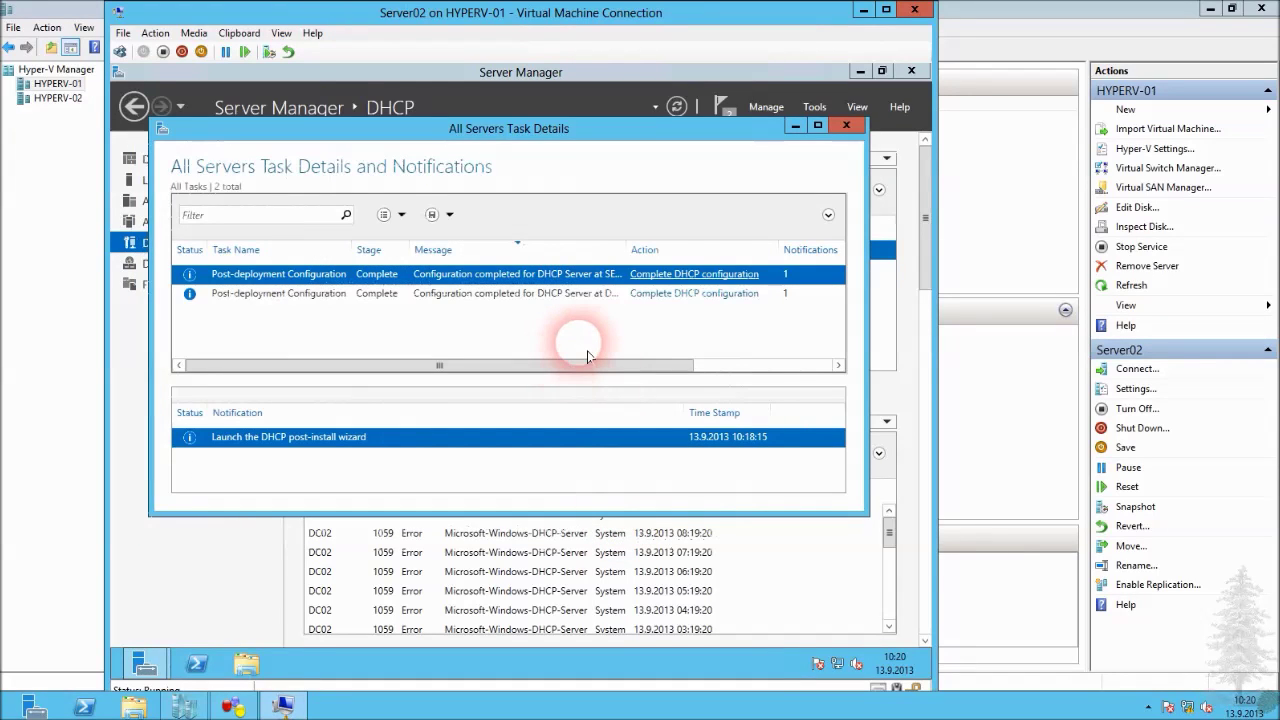
# Close Task Details and launch the DHCP console from Tools.
pyautogui.click(846, 126)
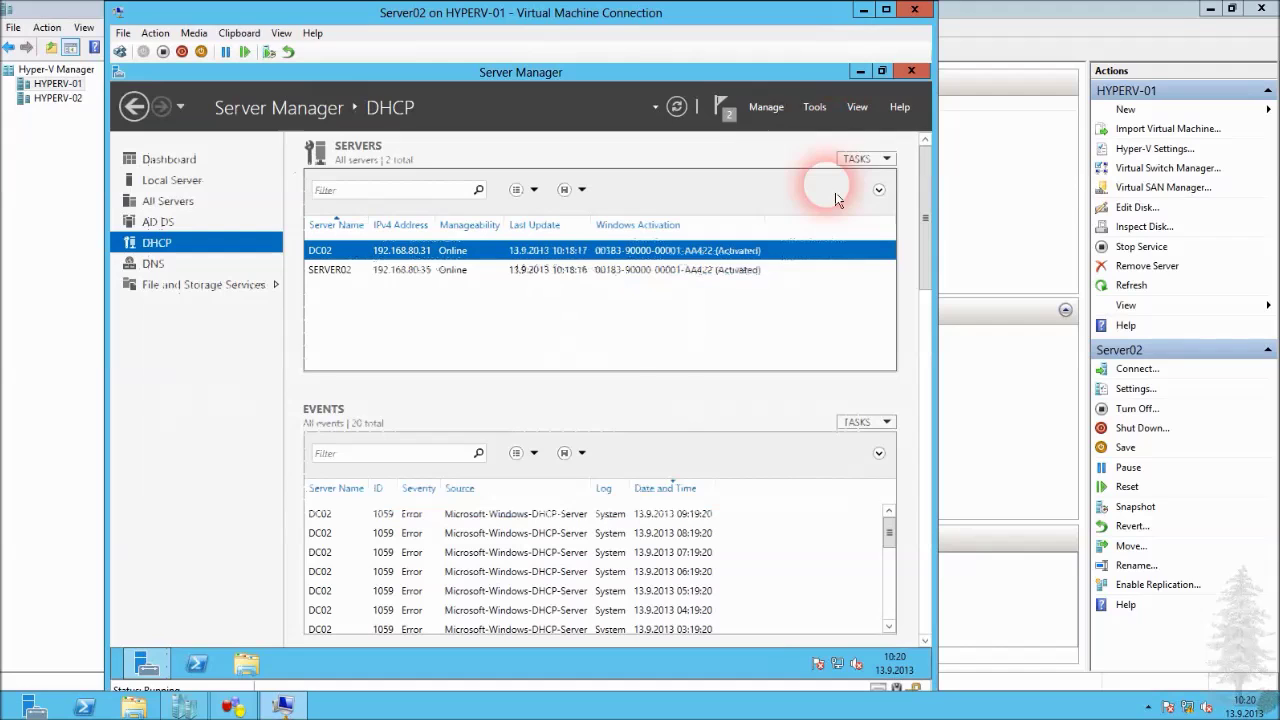
pyautogui.click(815, 107)
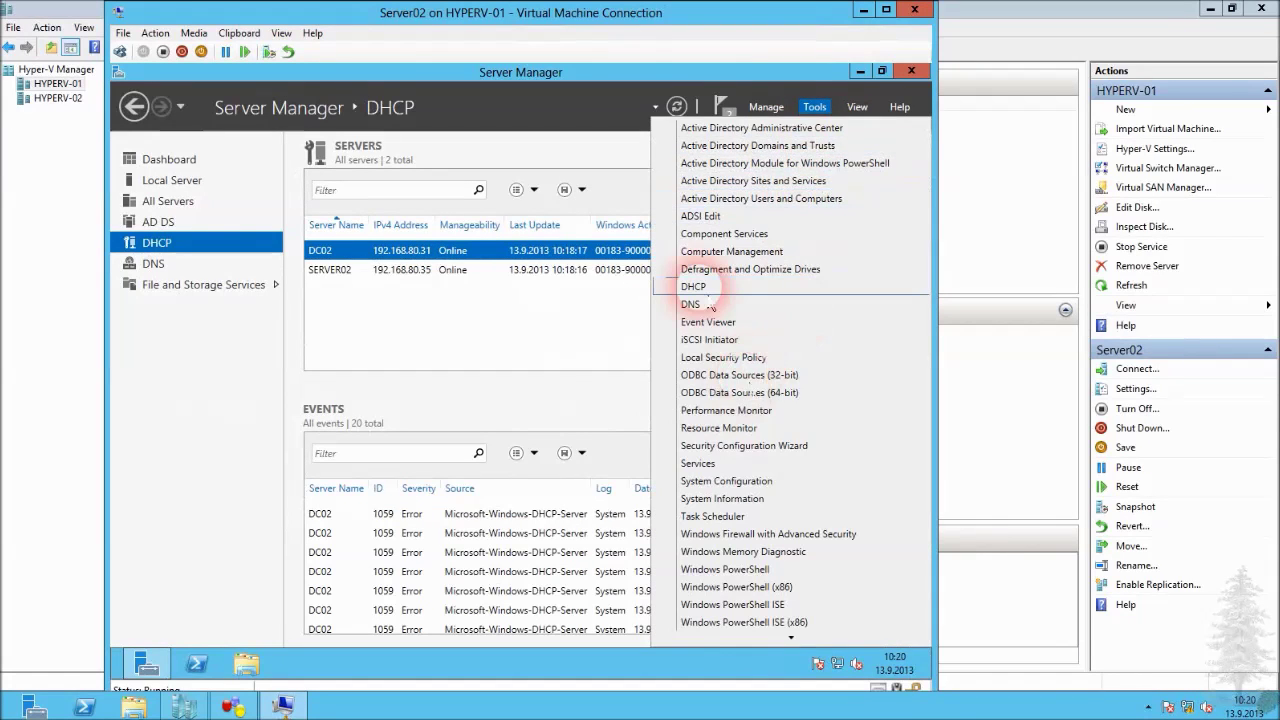
pyautogui.click(700, 287)
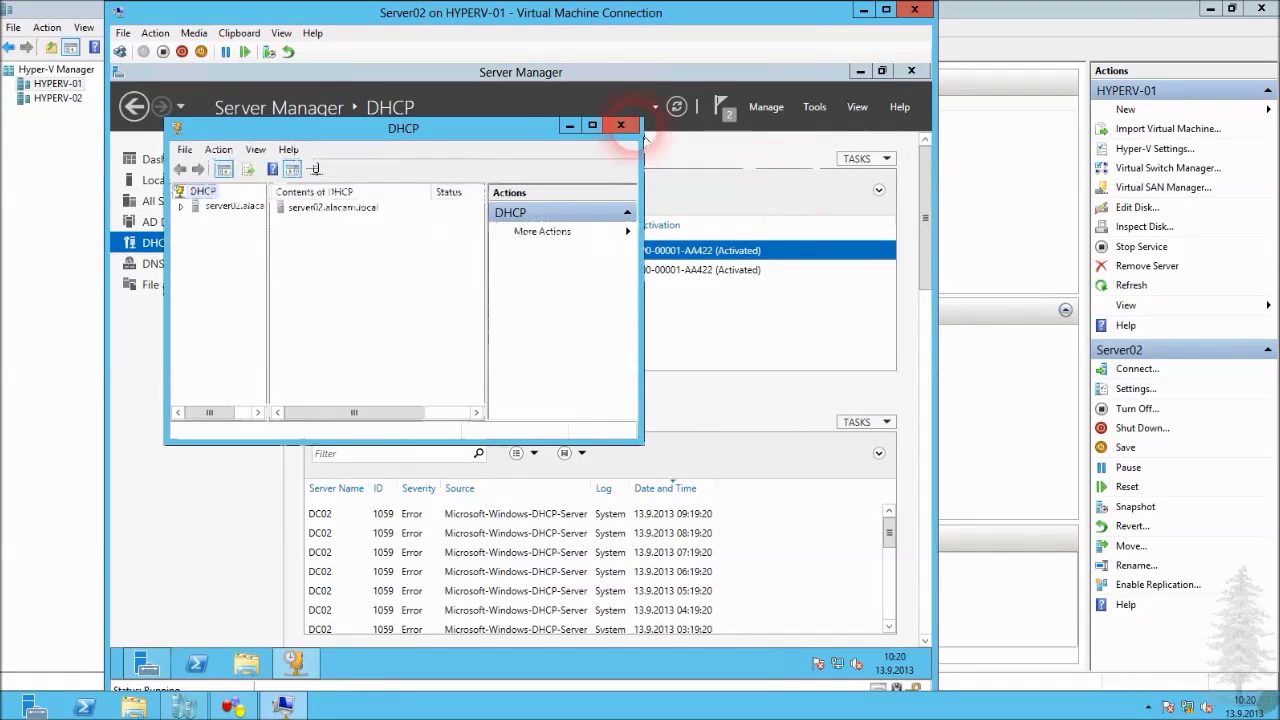
# Maximize the DHCP console and add the authorized server dc02.
pyautogui.click(604, 131)
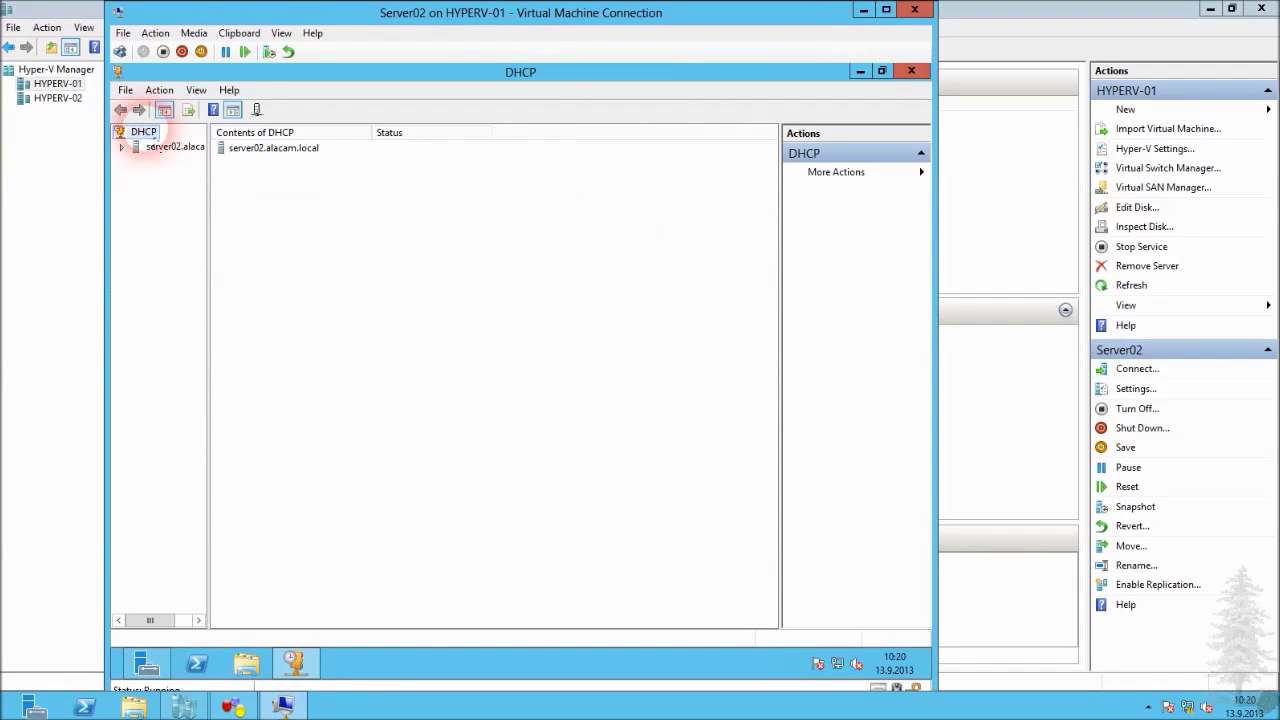
pyautogui.rightClick(150, 133)
pyautogui.click(199, 139)
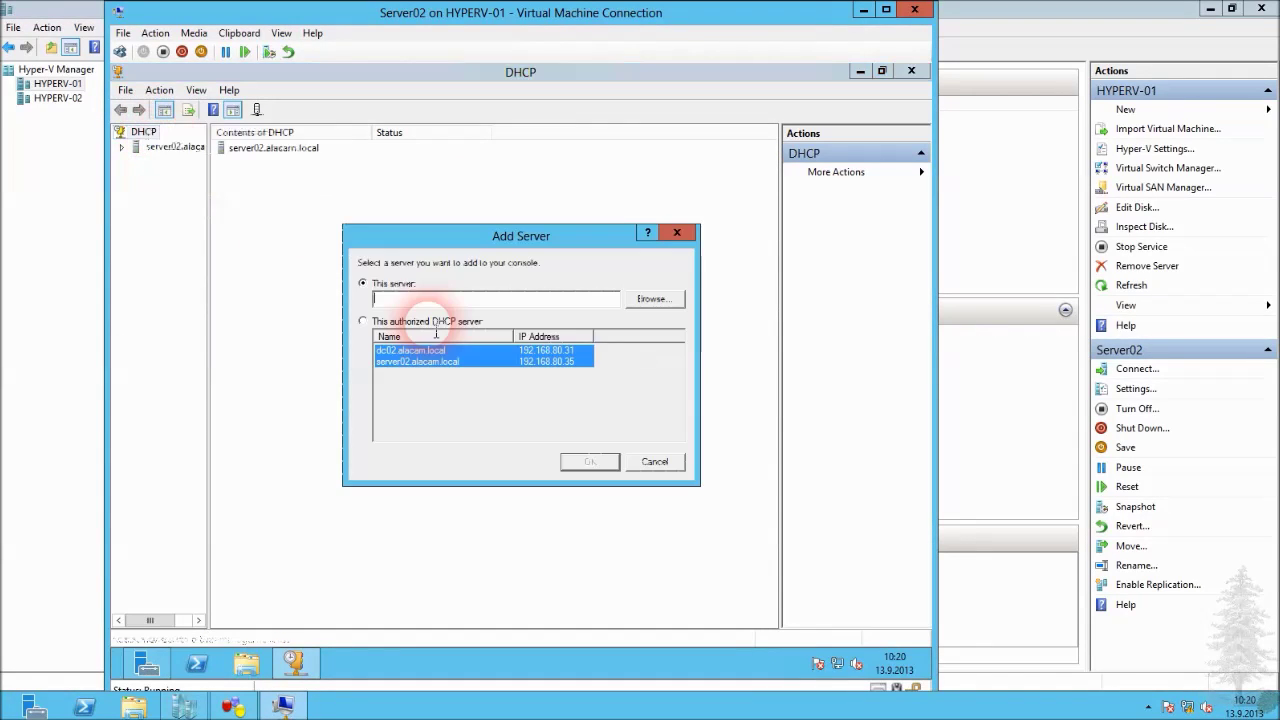
pyautogui.click(363, 321)
pyautogui.click(580, 460)
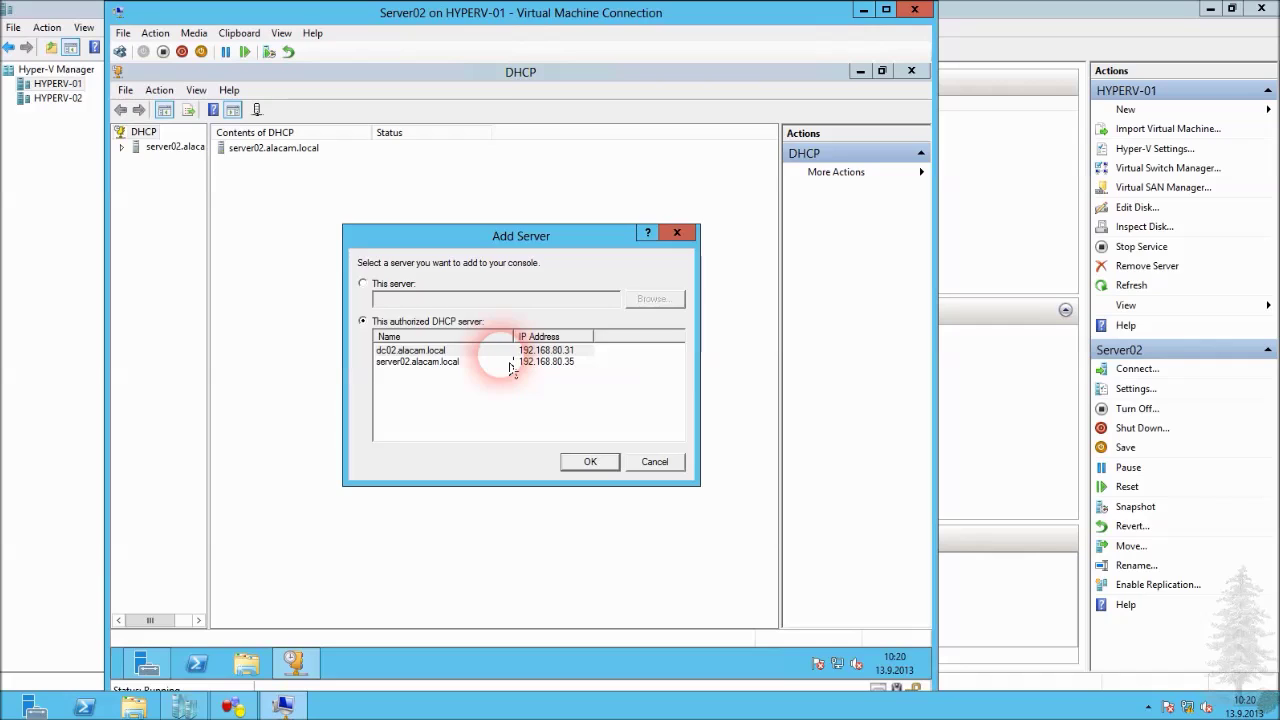
# Expand dc02 and server02.alacam.local and their IPv4 nodes, returning to dc02's IPv4.
pyautogui.moveTo(209, 181); pyautogui.dragTo(298, 180)
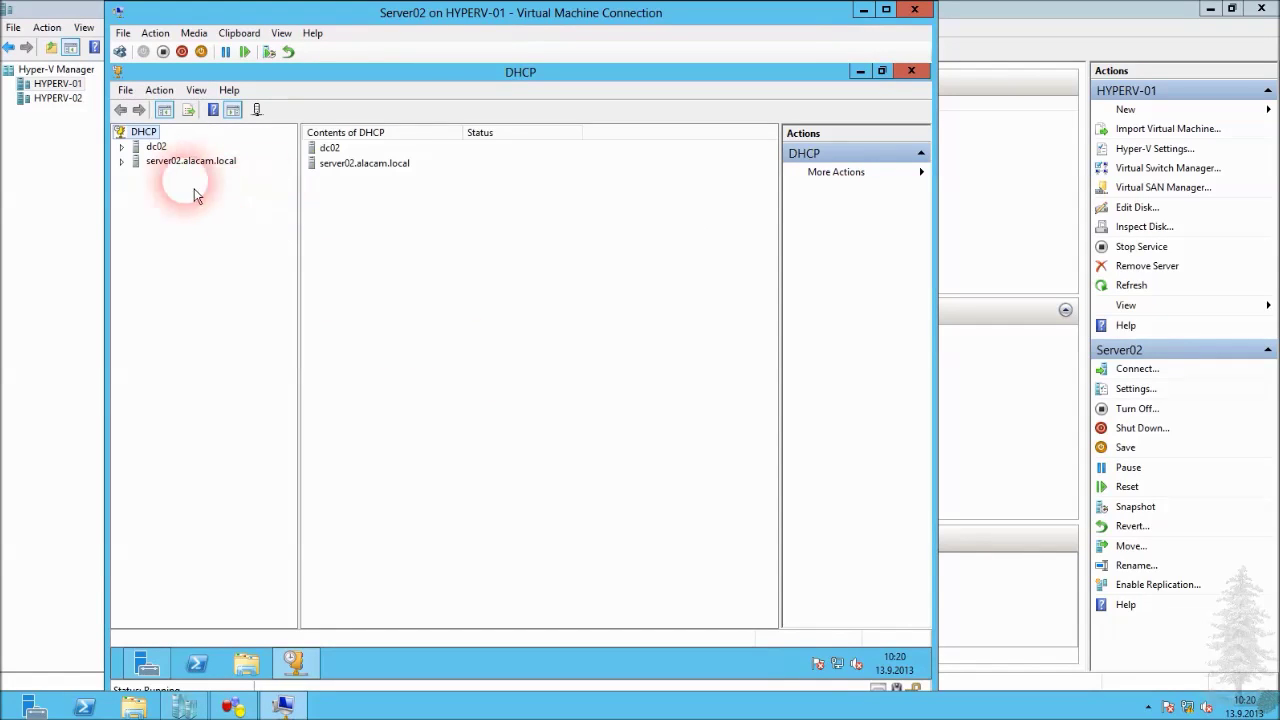
pyautogui.click(121, 147)
pyautogui.click(121, 190)
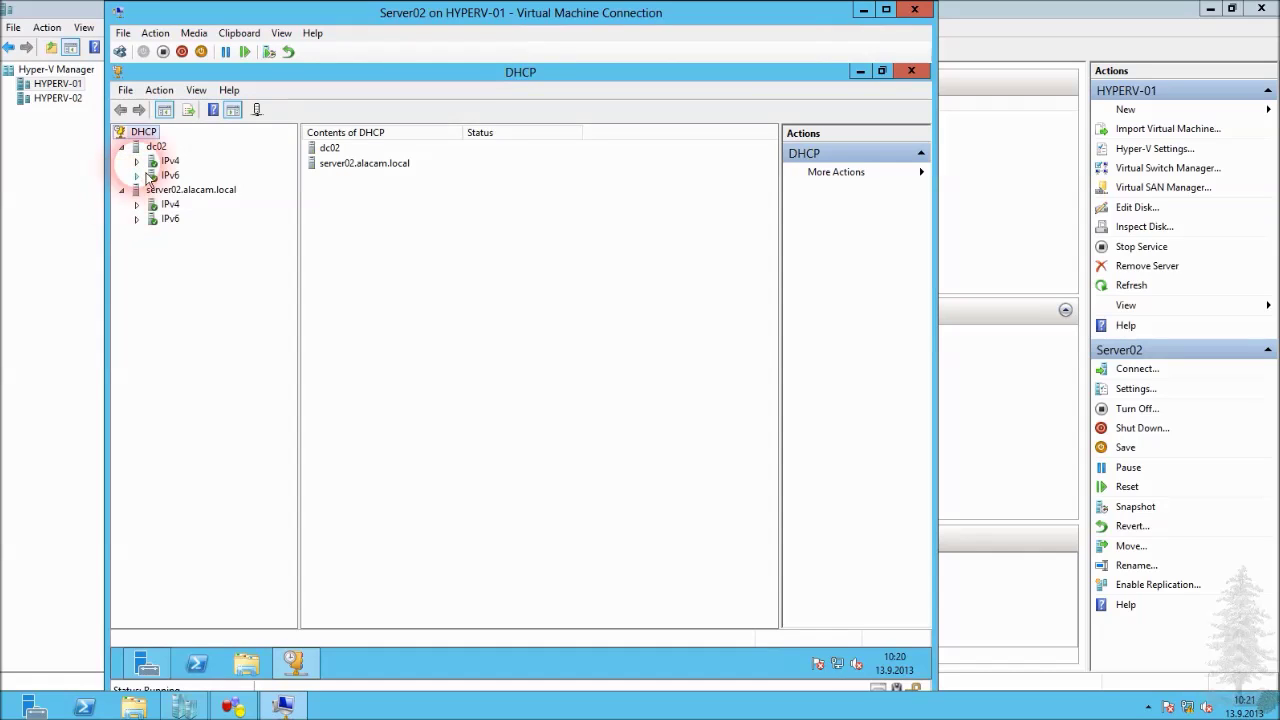
pyautogui.doubleClick(165, 161)
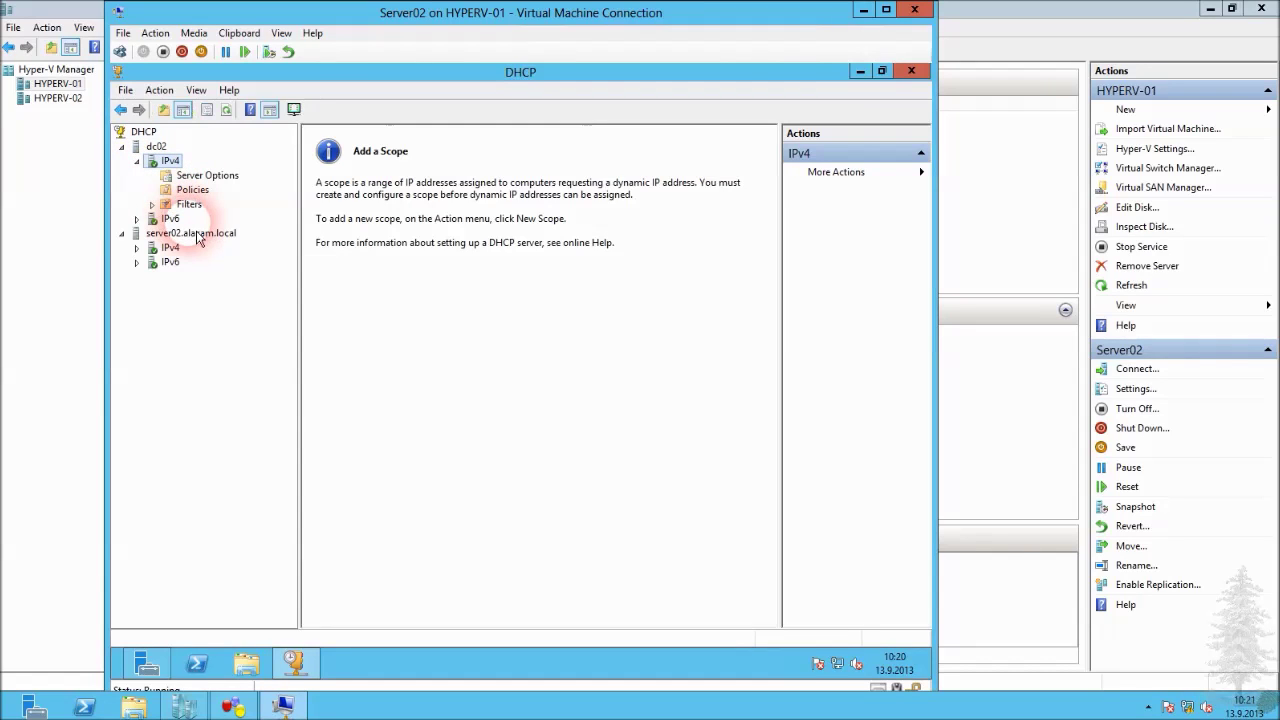
pyautogui.click(137, 247)
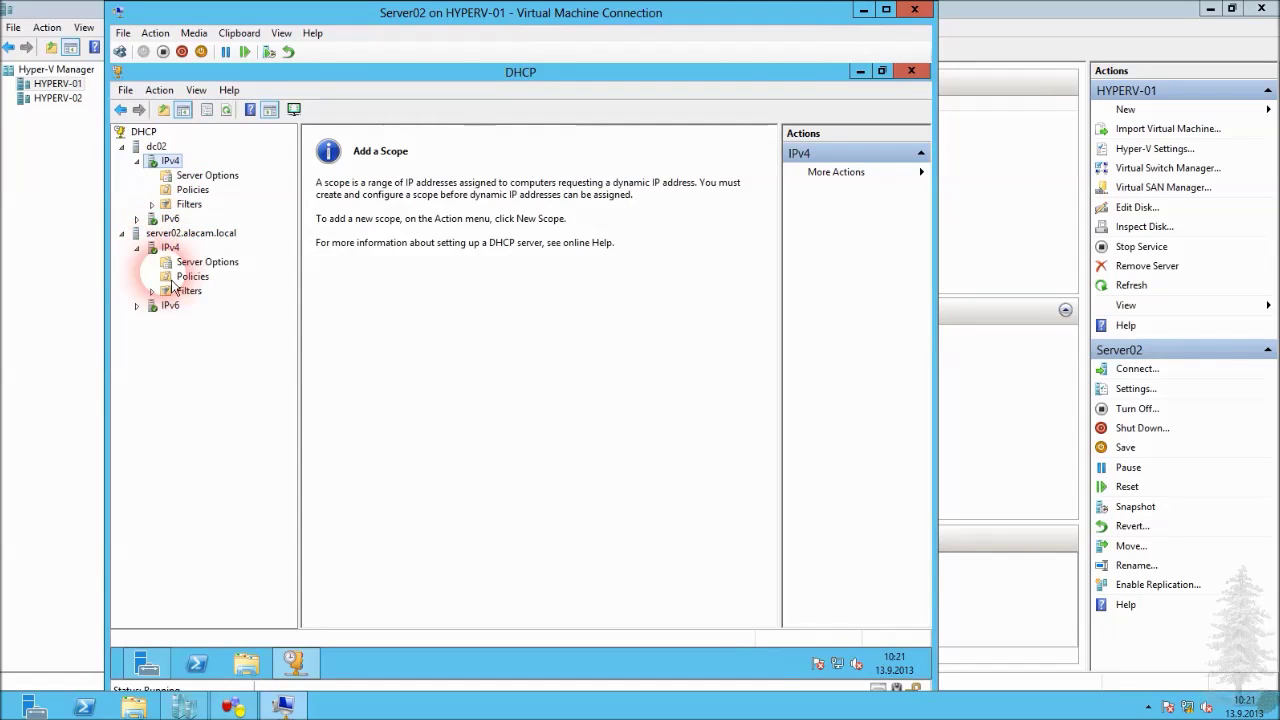
pyautogui.click(170, 247)
pyautogui.click(171, 161)
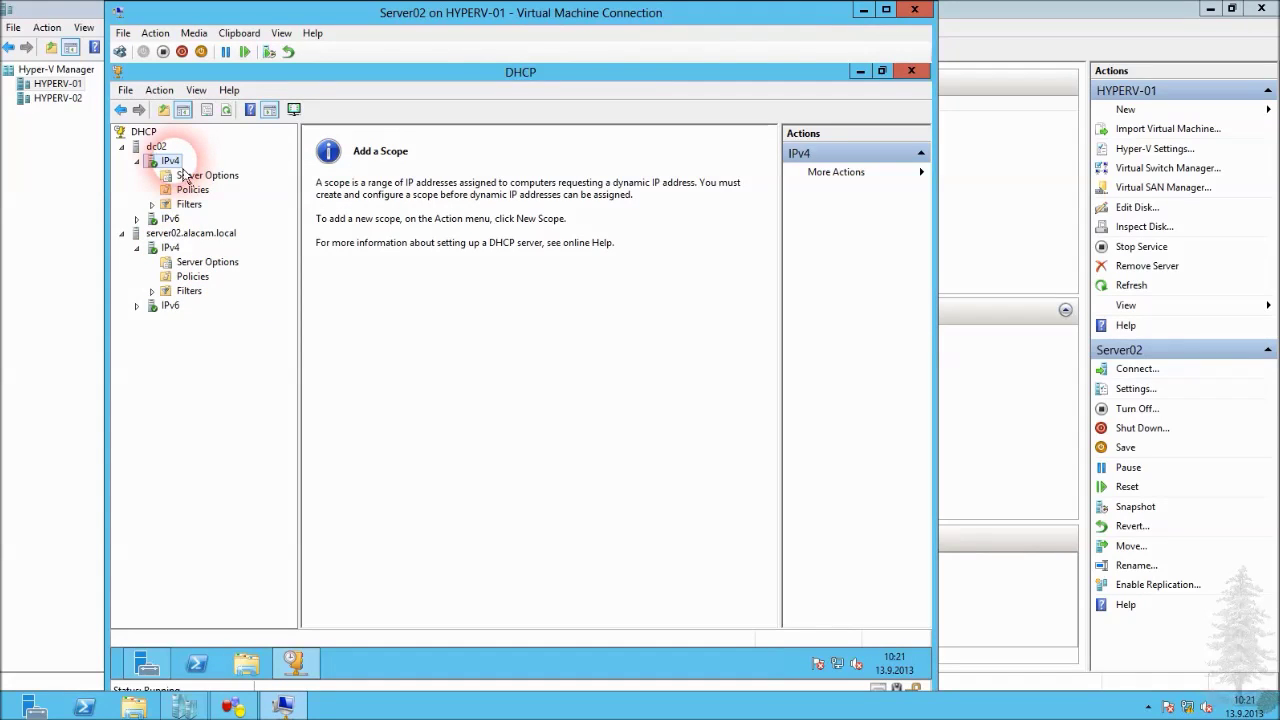
pyautogui.rightClick(176, 162)
# Create a new dc02 scope named Scope, described '192.168.70.0 Networku'.
pyautogui.click(200, 189)
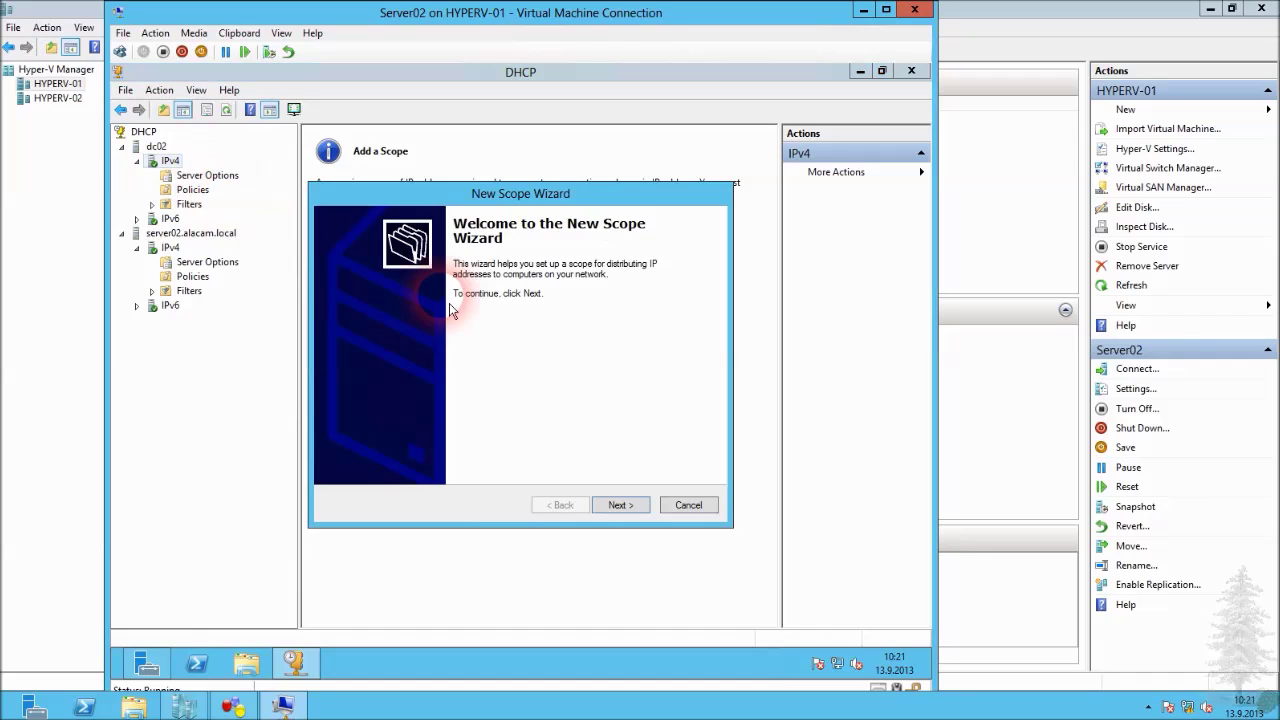
pyautogui.click(616, 505)
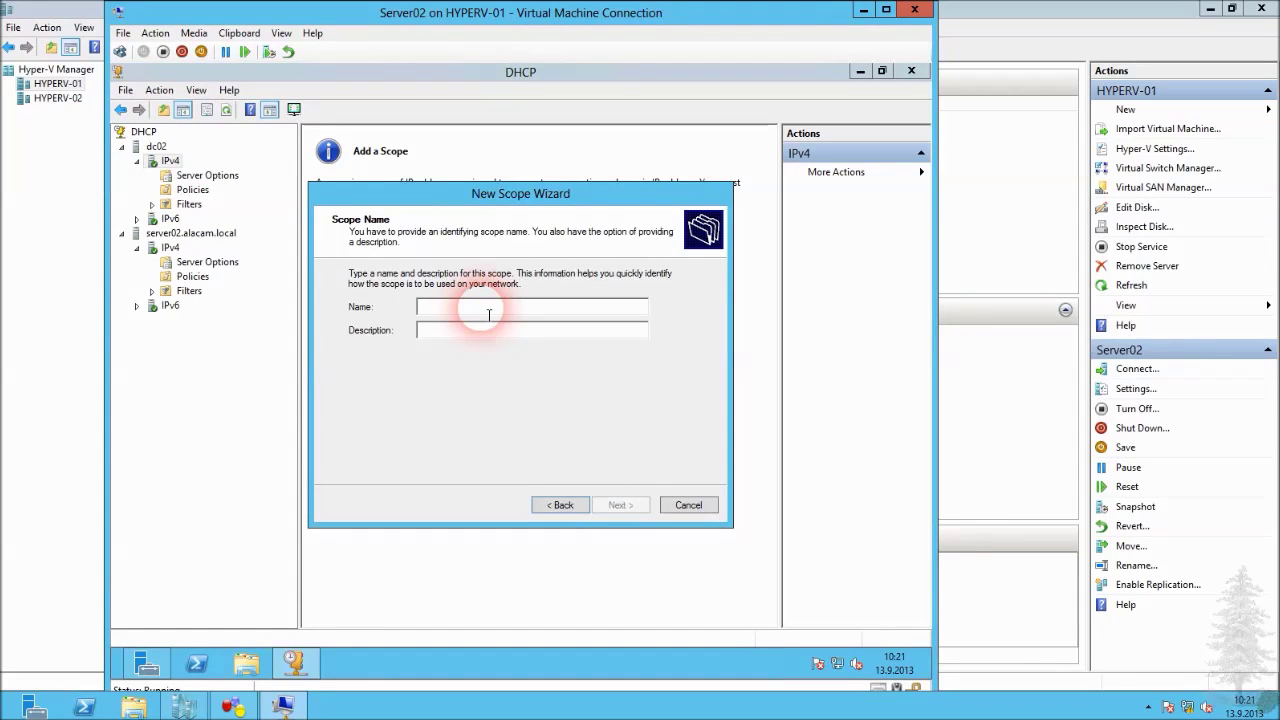
pyautogui.write('Scope')
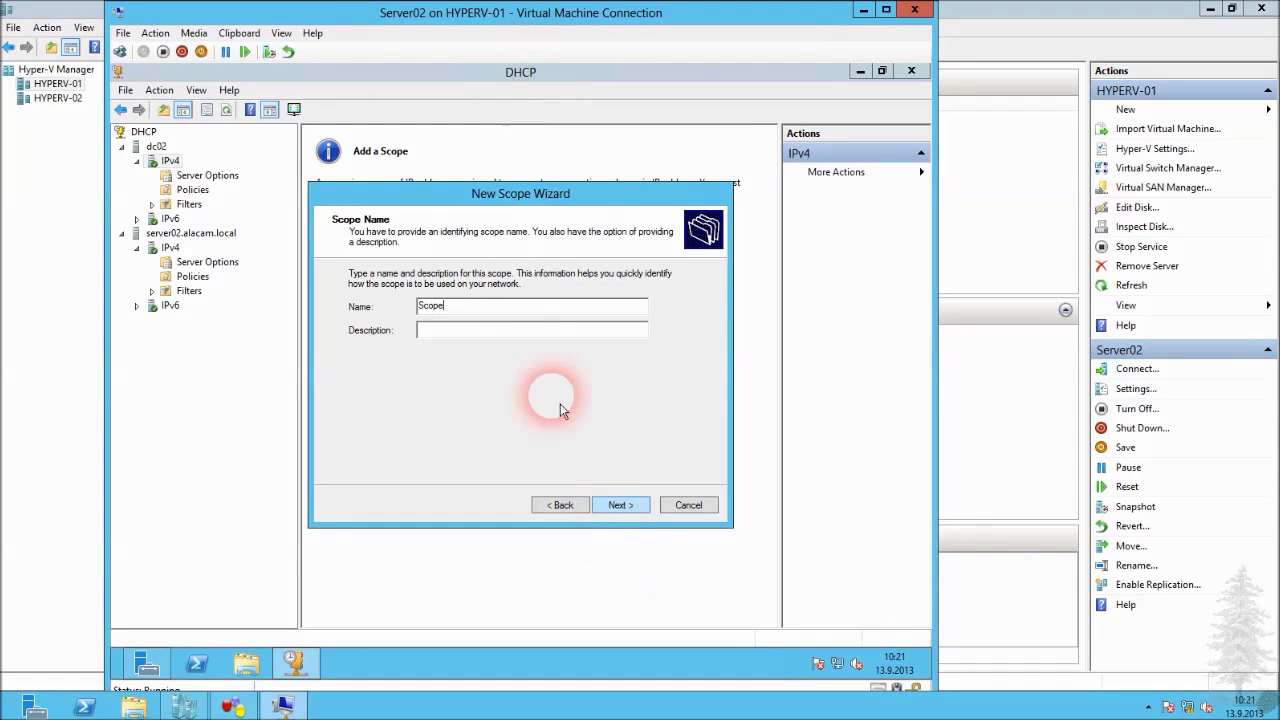
pyautogui.click(512, 331)
pyautogui.write('132.168.70.0 ')
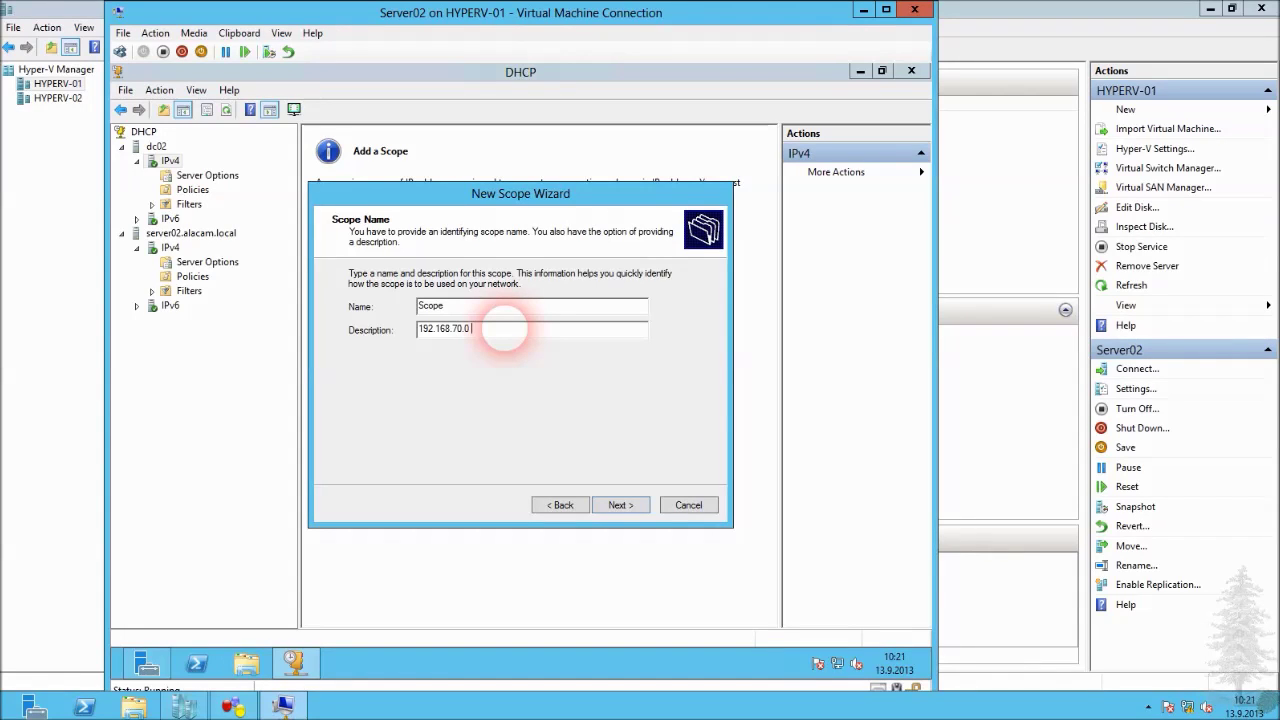
pyautogui.write('Networku')
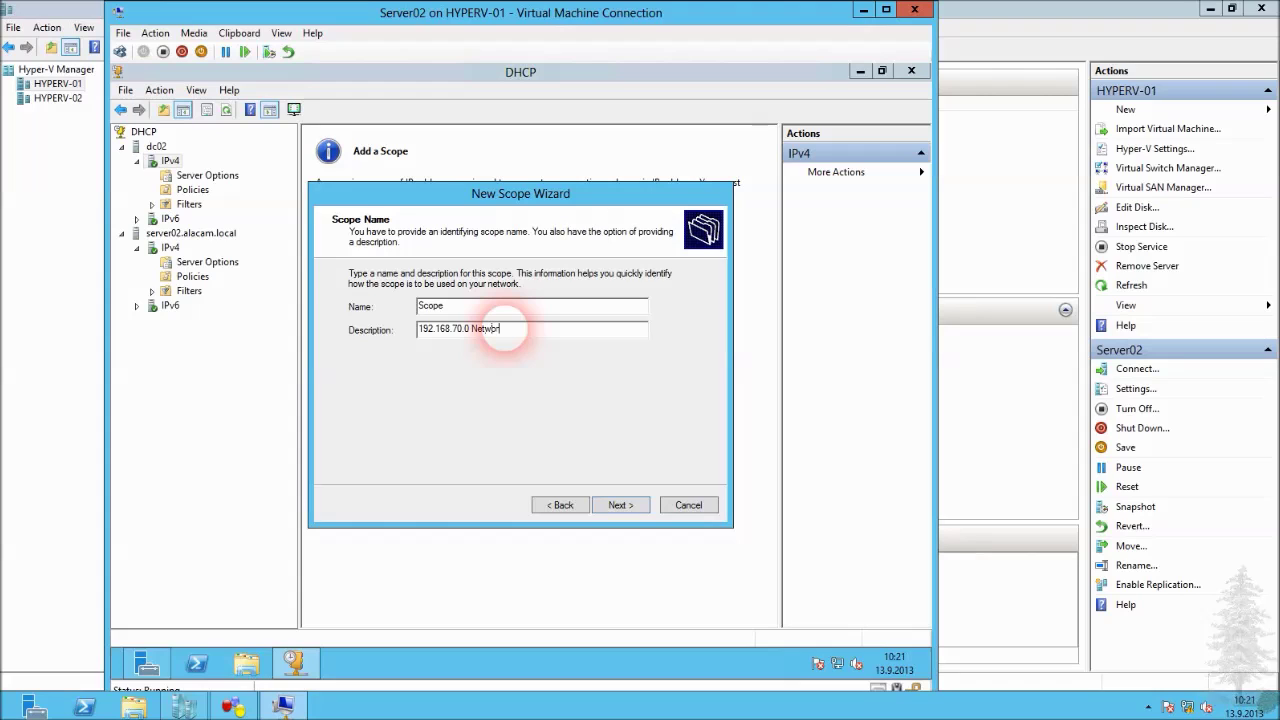
pyautogui.click(641, 514)
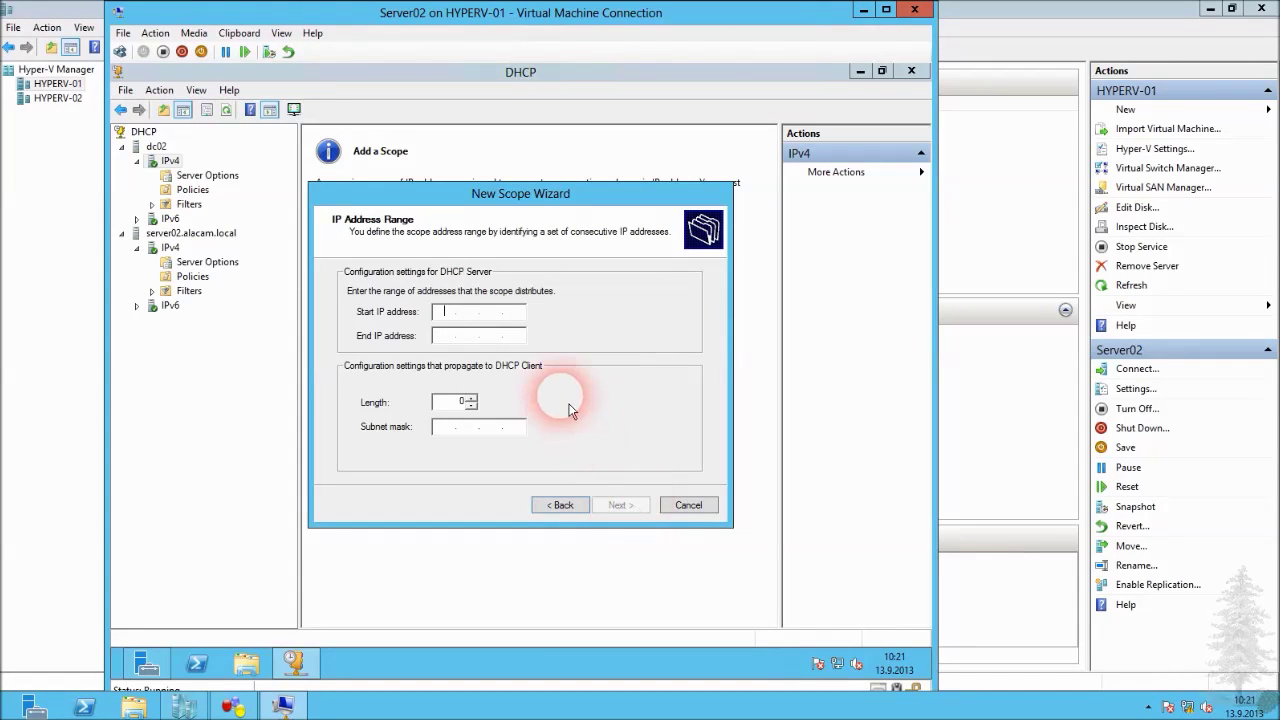
# Set range 192.168.70.100–192.168.70.200 (/24), keep default exclusions and lease, and configure options now.
pyautogui.write('192.168.70.')
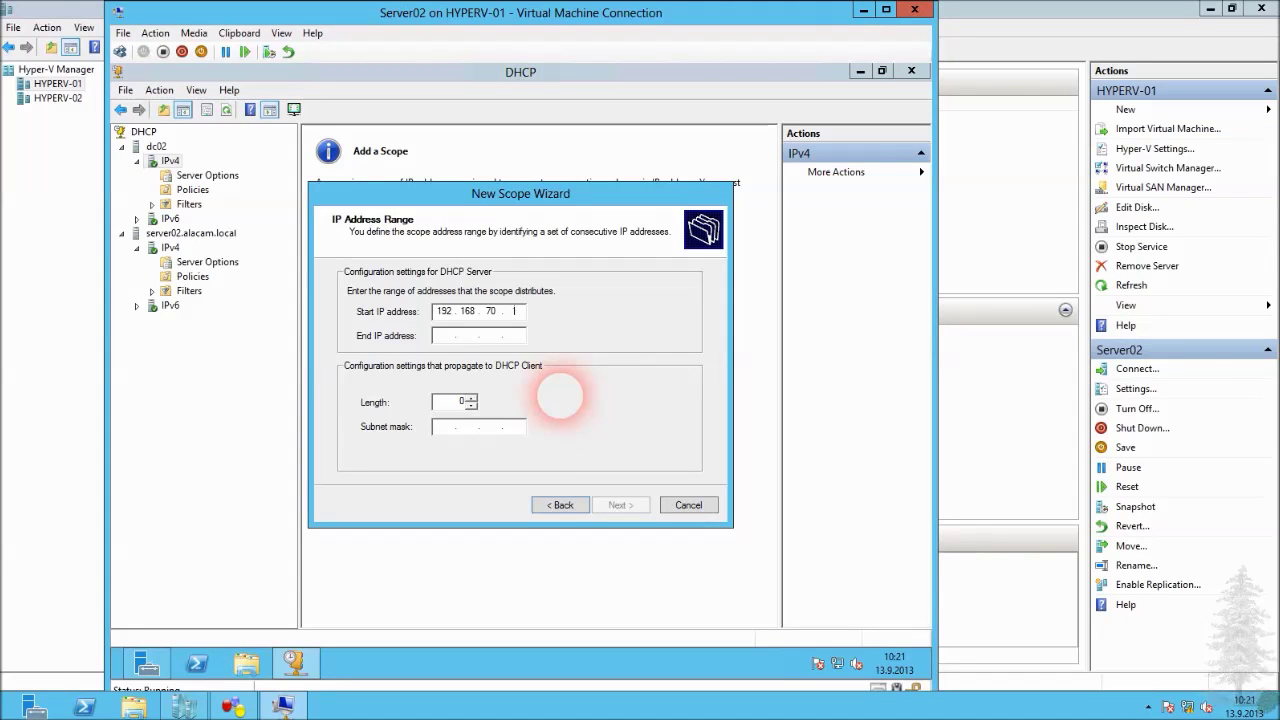
pyautogui.write('100')
pyautogui.press('Tab')
pyautogui.write('192 . ')
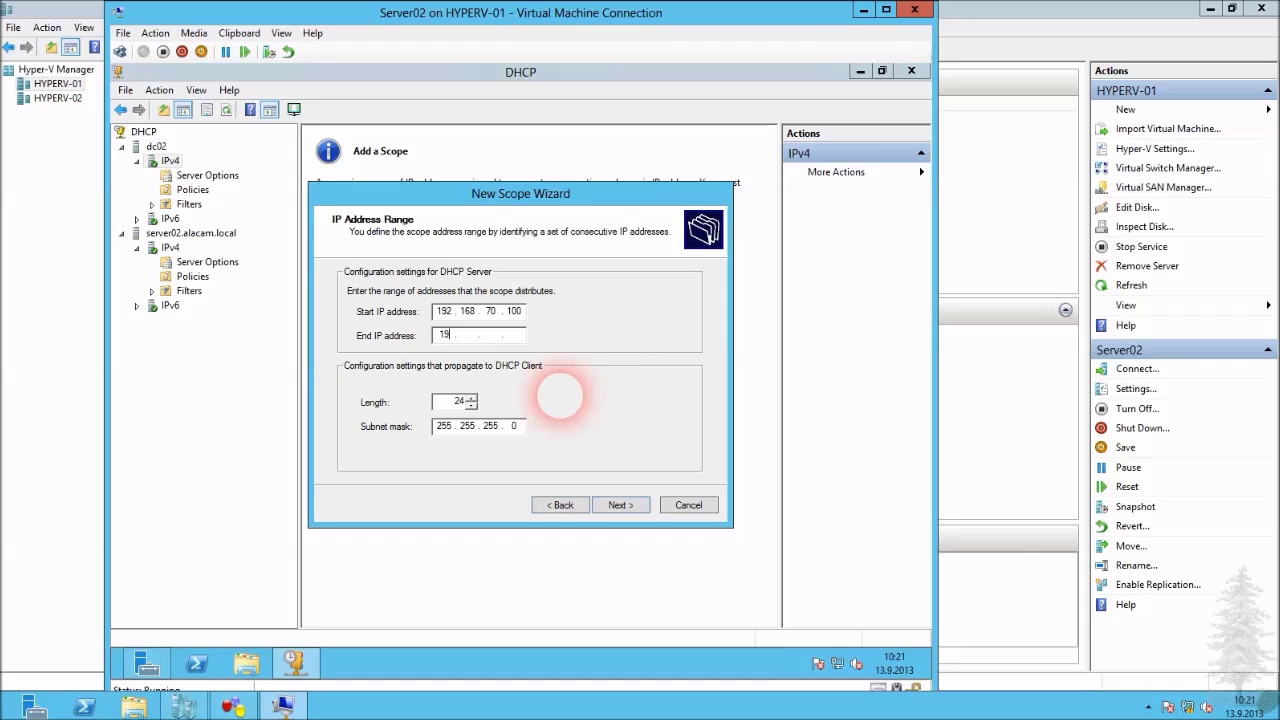
pyautogui.write('168 . 70 . 200')
pyautogui.click(622, 507)
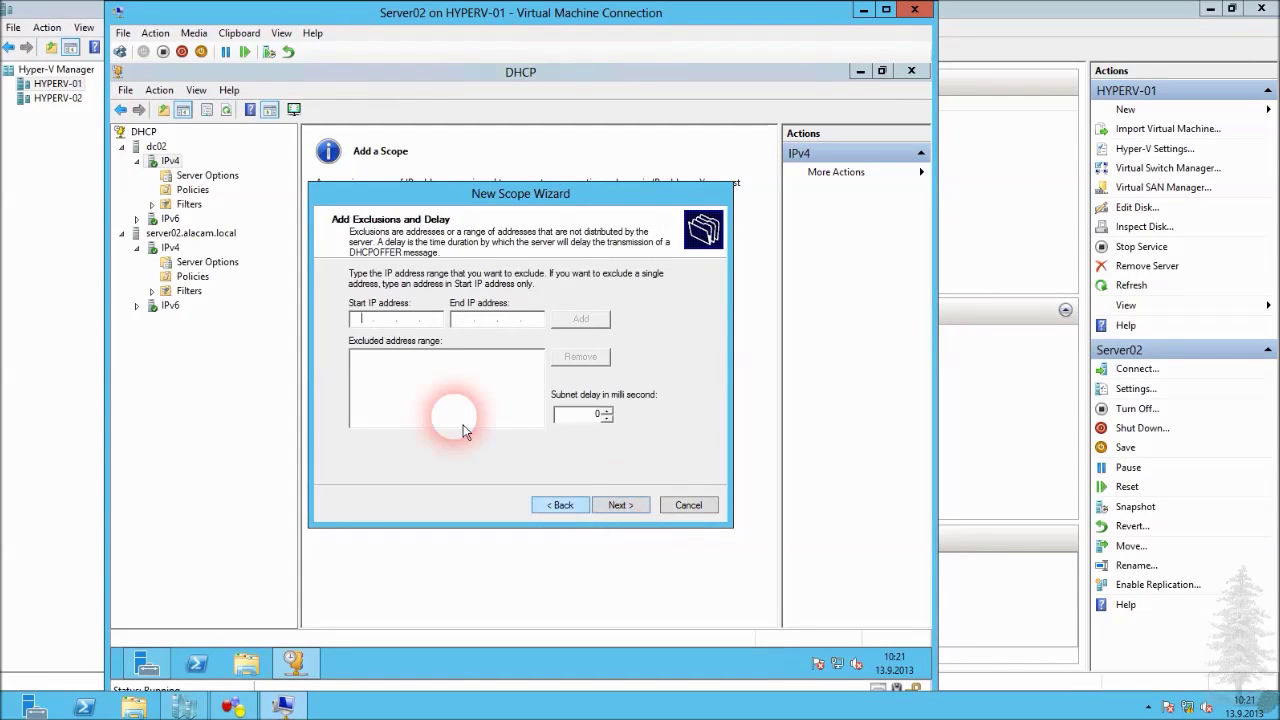
pyautogui.click(619, 512)
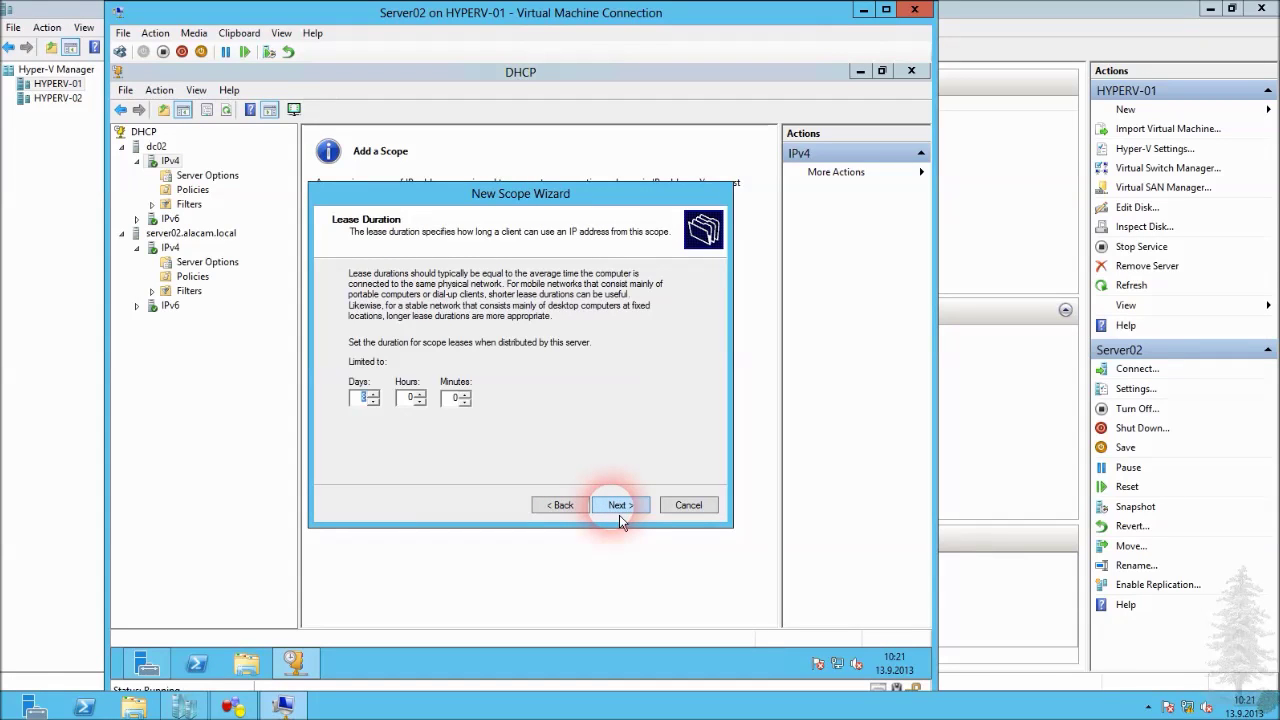
pyautogui.click(620, 512)
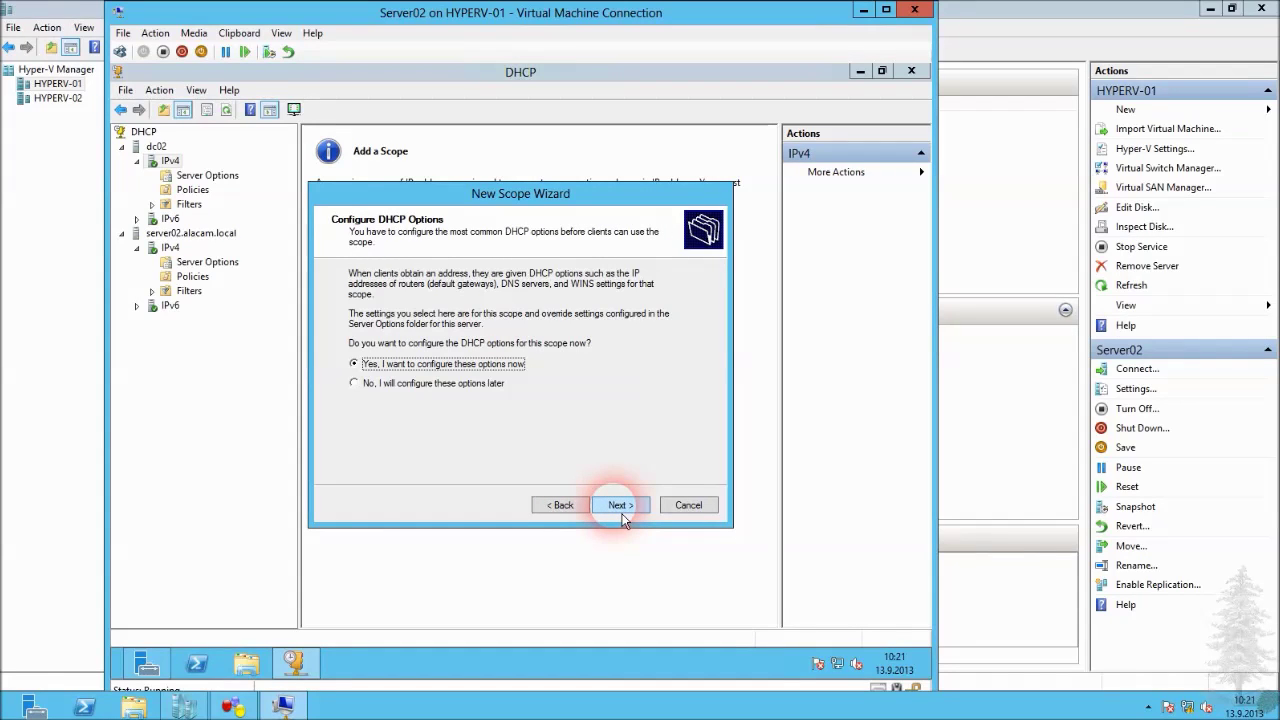
pyautogui.click(620, 507)
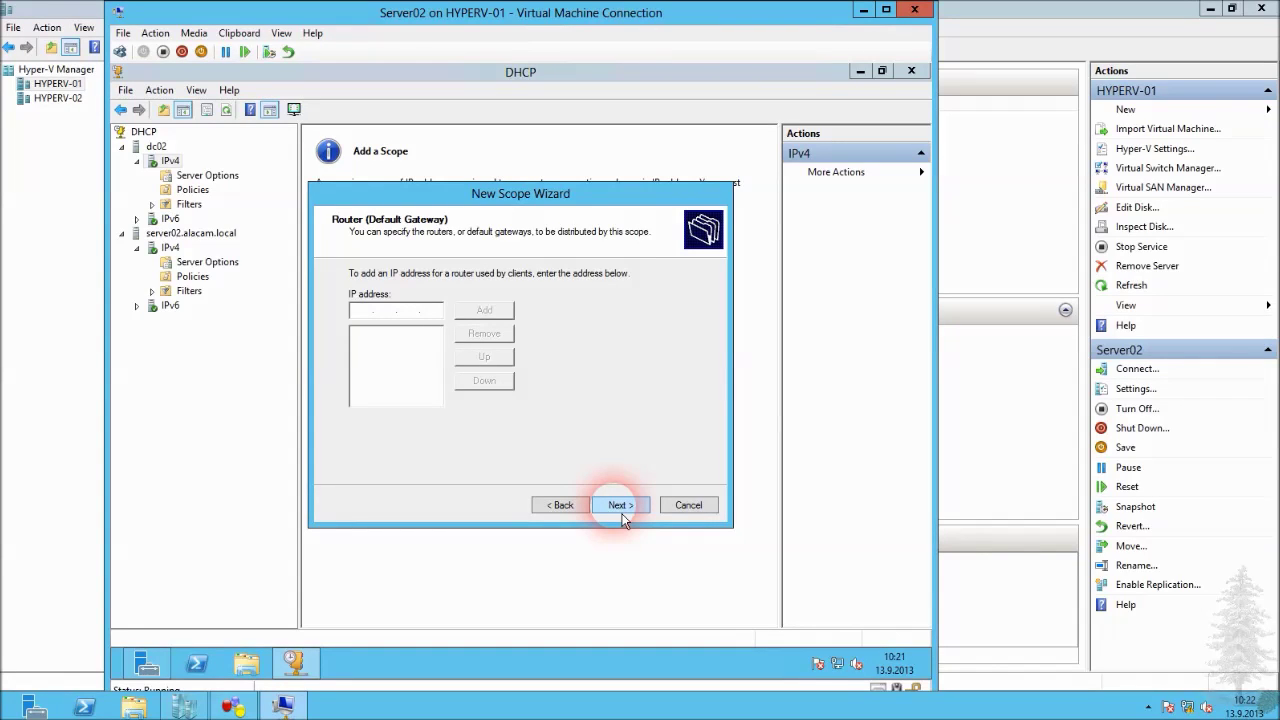
# Add 192.168.70.1 as the scope's default gateway.
pyautogui.click(369, 318)
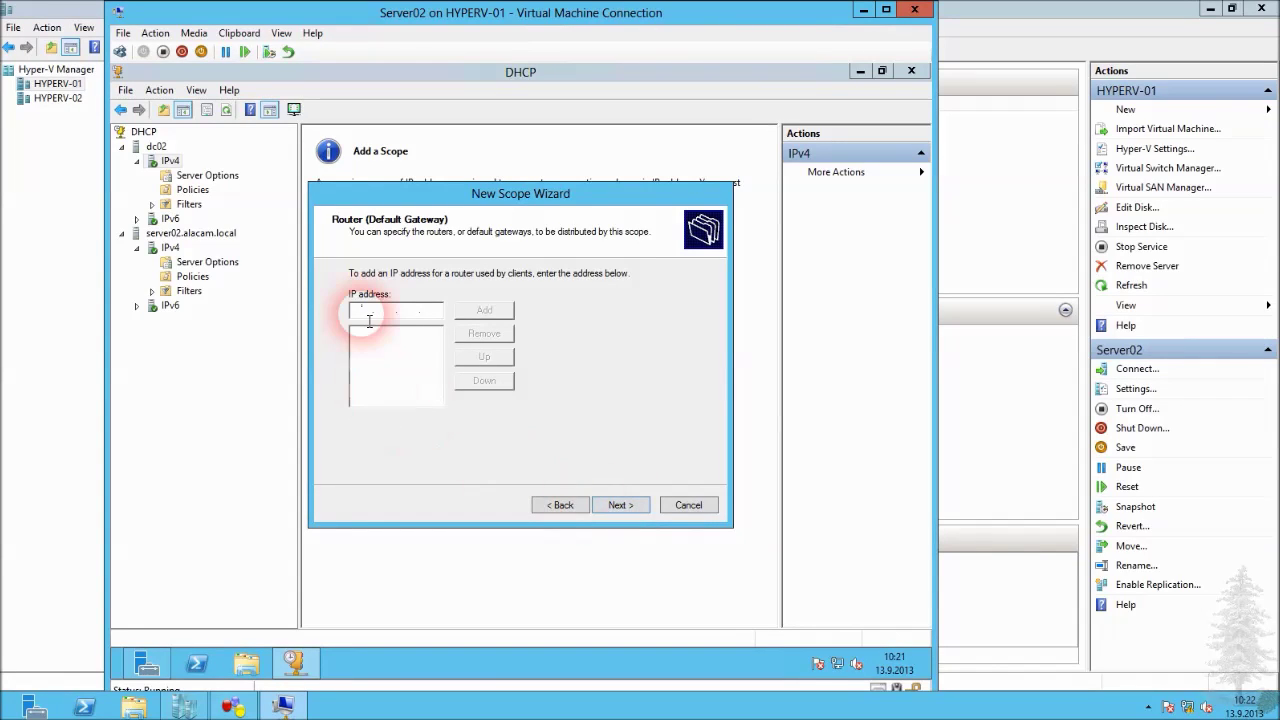
pyautogui.write('192 . 168 . 70 . 1')
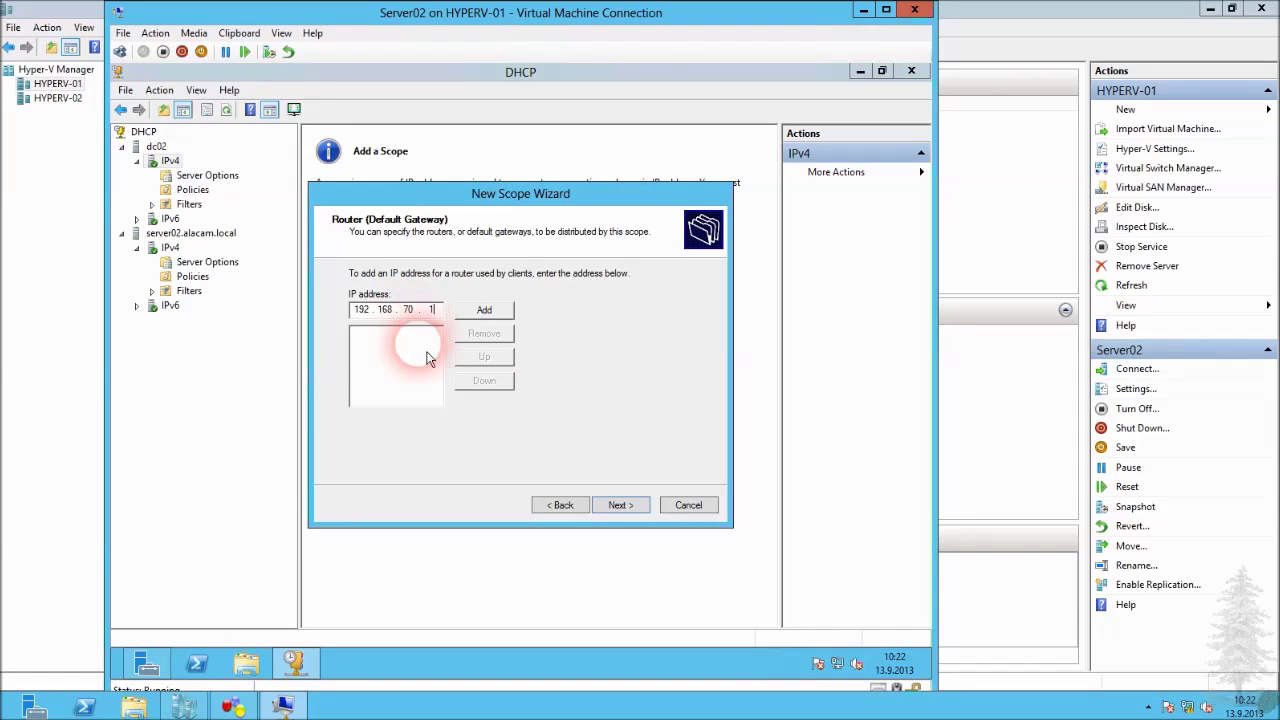
pyautogui.click(484, 312)
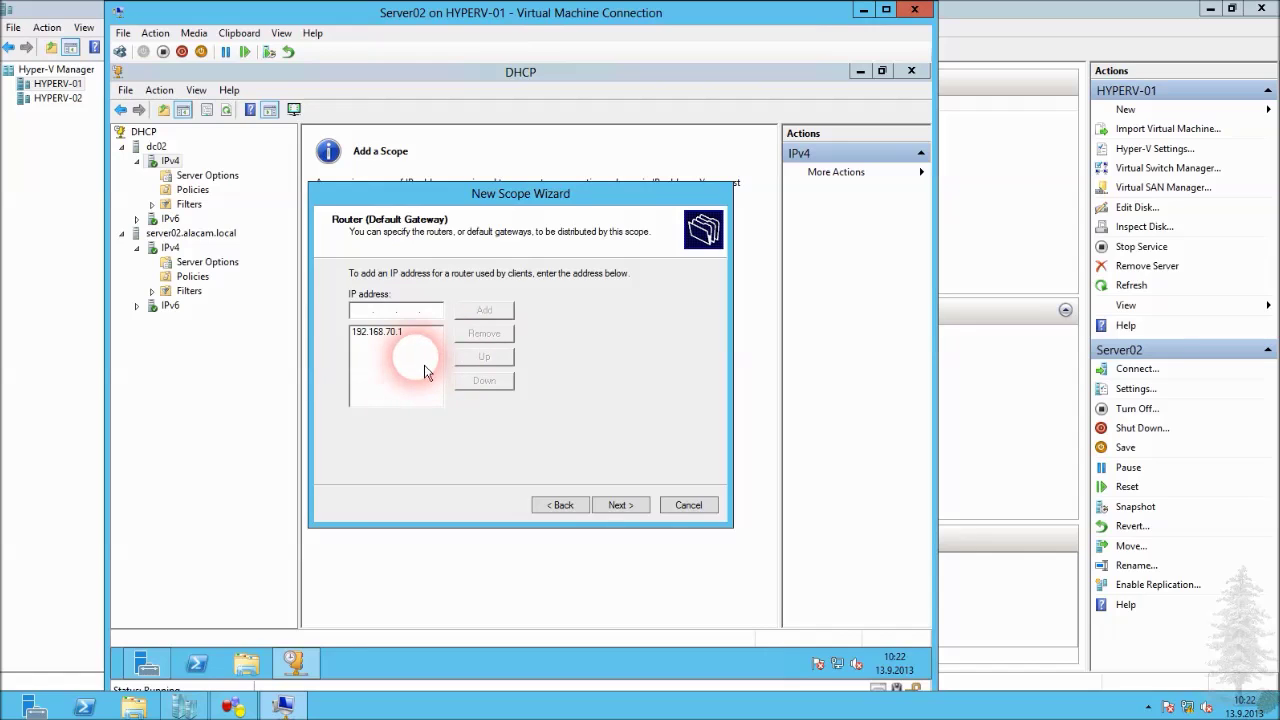
# Accept the ALACAM.LOCAL DNS settings, skip WINS, activate the scope now and finish.
pyautogui.click(616, 505)
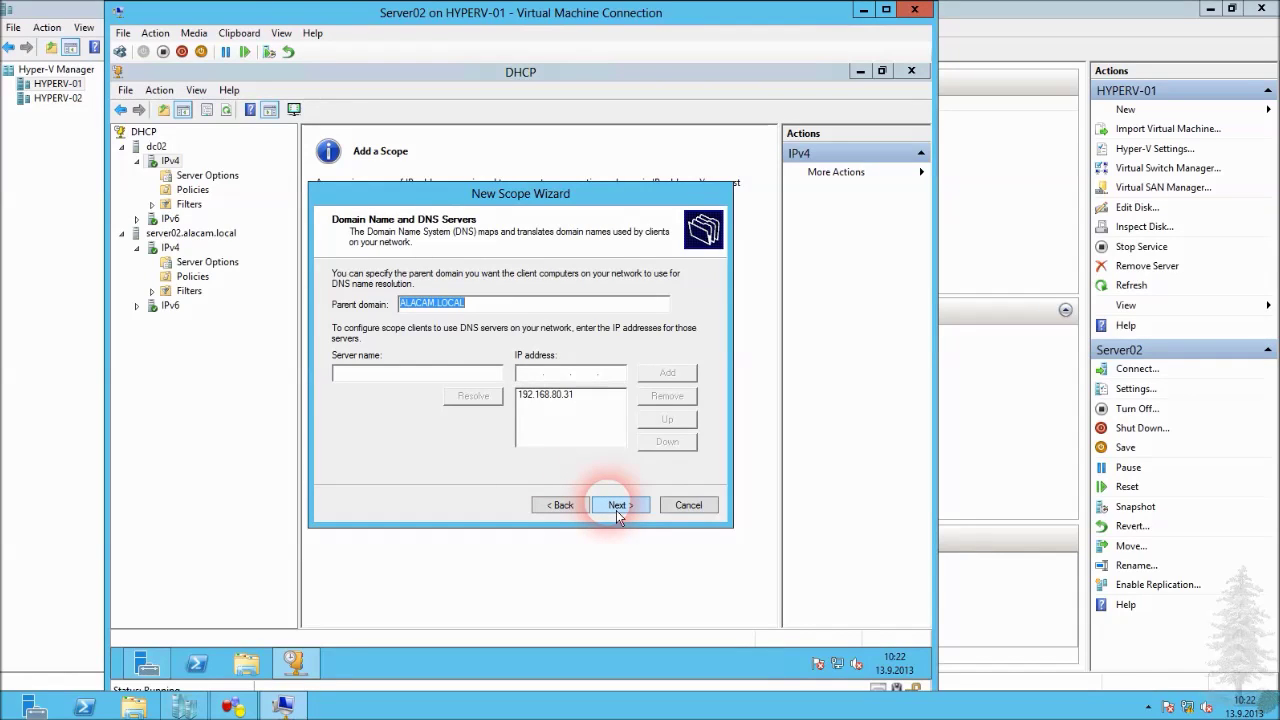
pyautogui.click(620, 505)
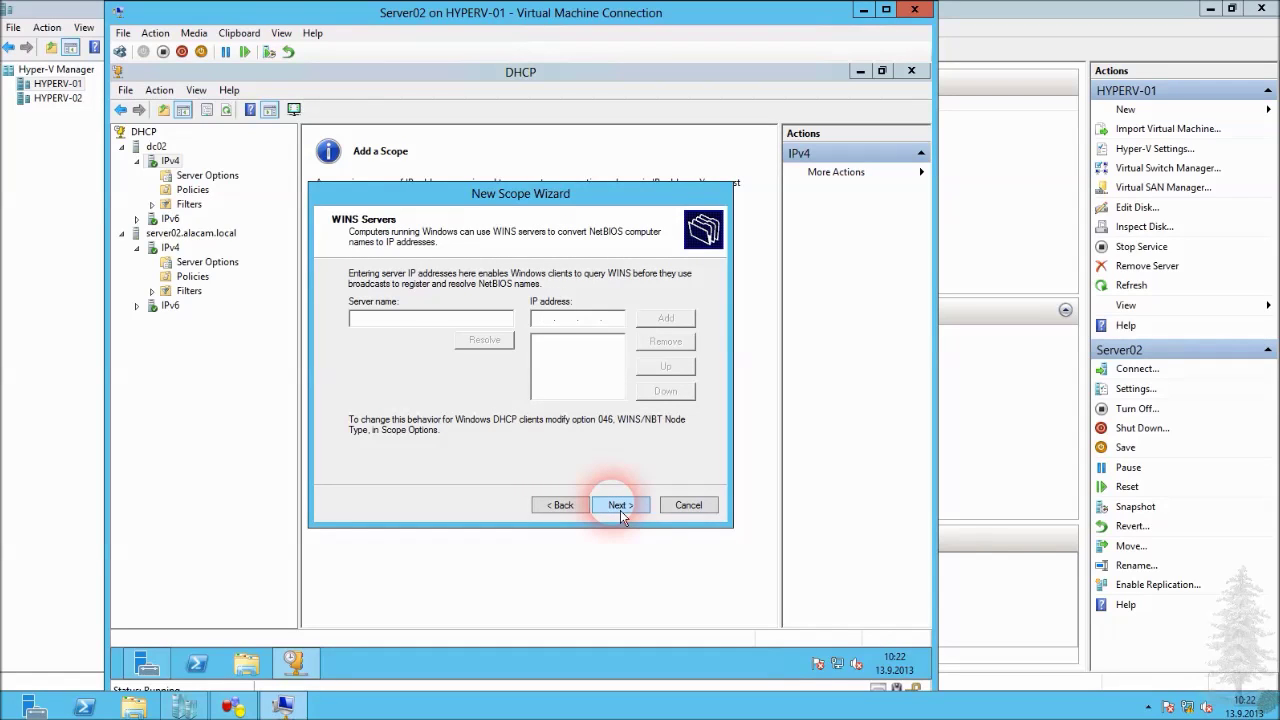
pyautogui.click(620, 505)
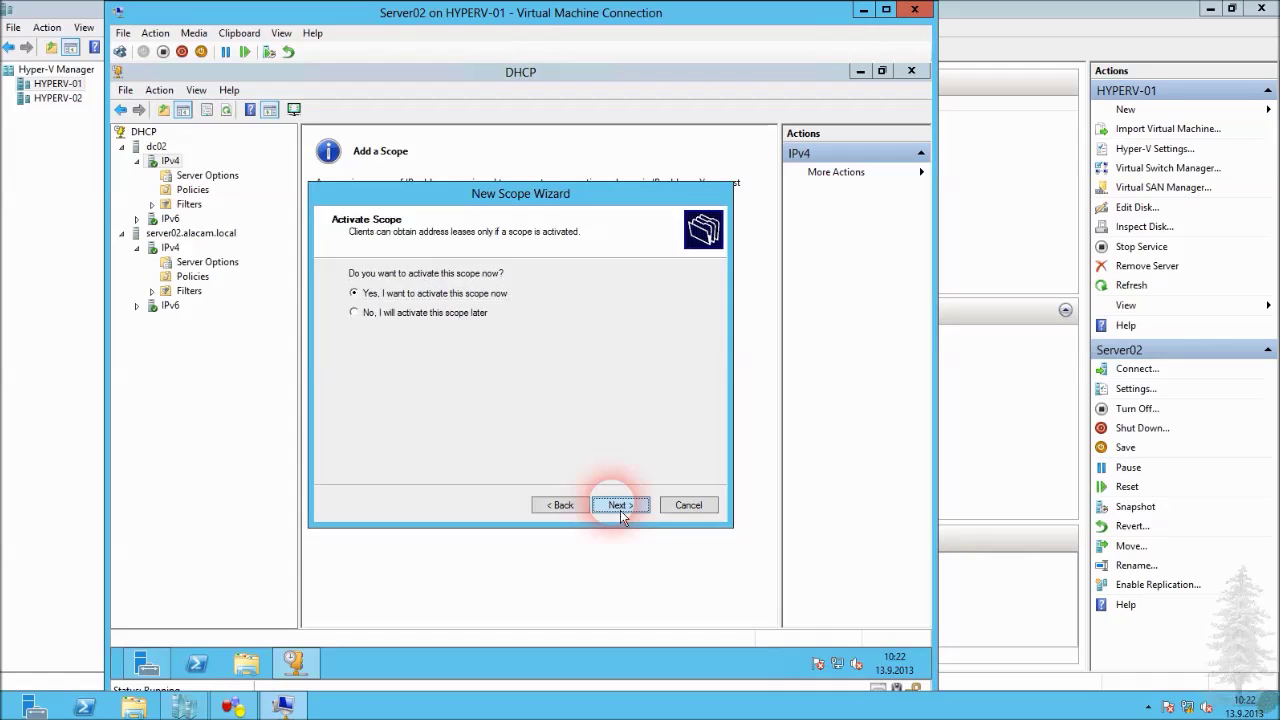
pyautogui.click(620, 505)
pyautogui.click(620, 505)
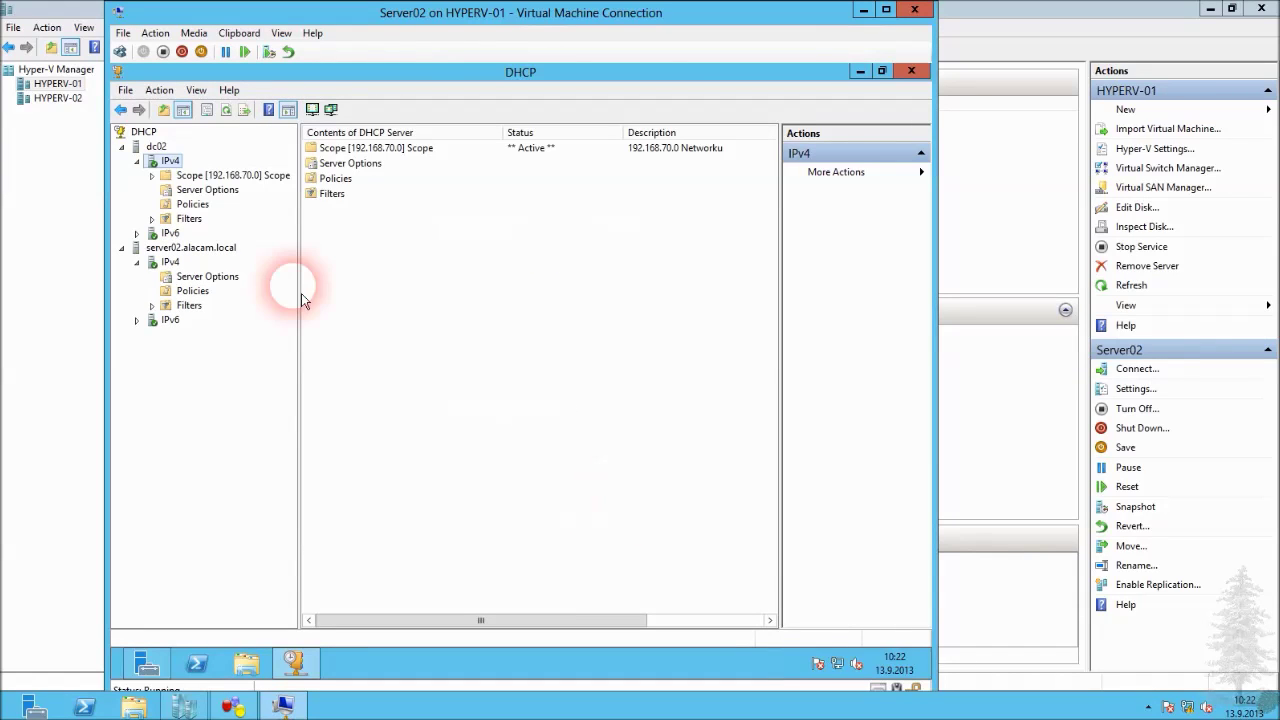
# Show dc02's Scope [192.168.70.0] contents, comparing against server02's Server Options.
pyautogui.click(215, 176)
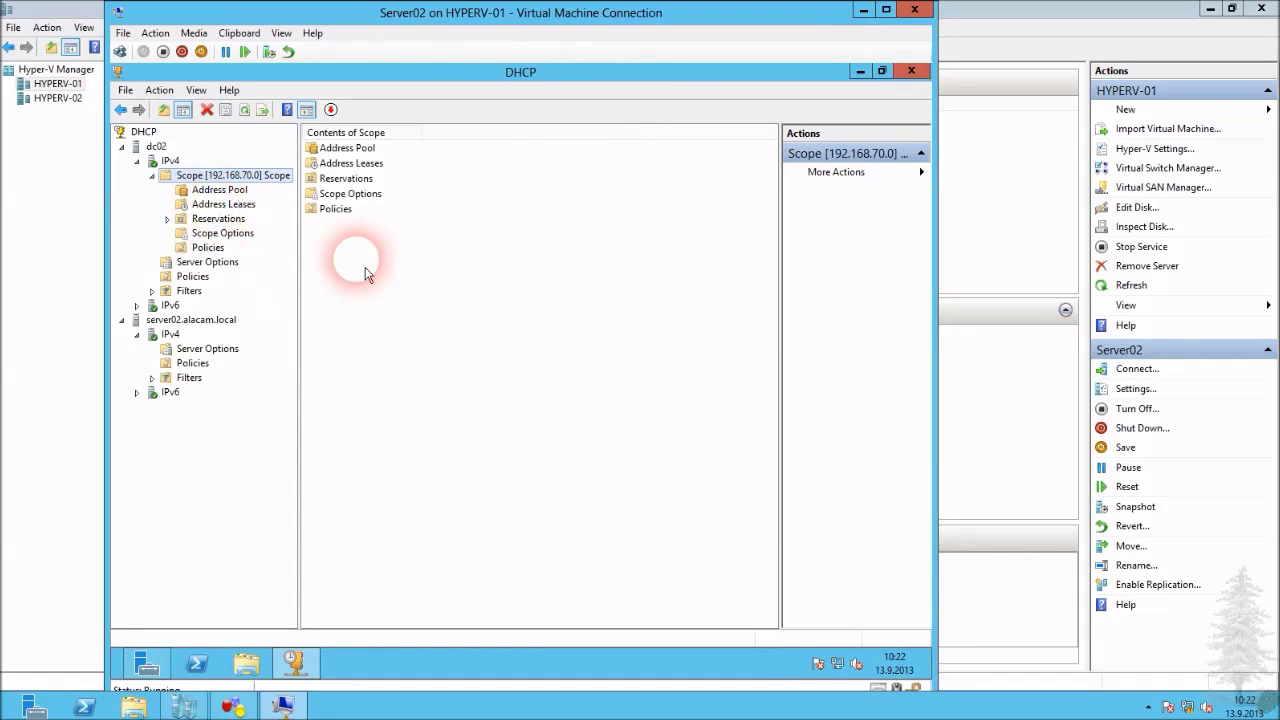
pyautogui.moveTo(307, 251); pyautogui.dragTo(312, 250)
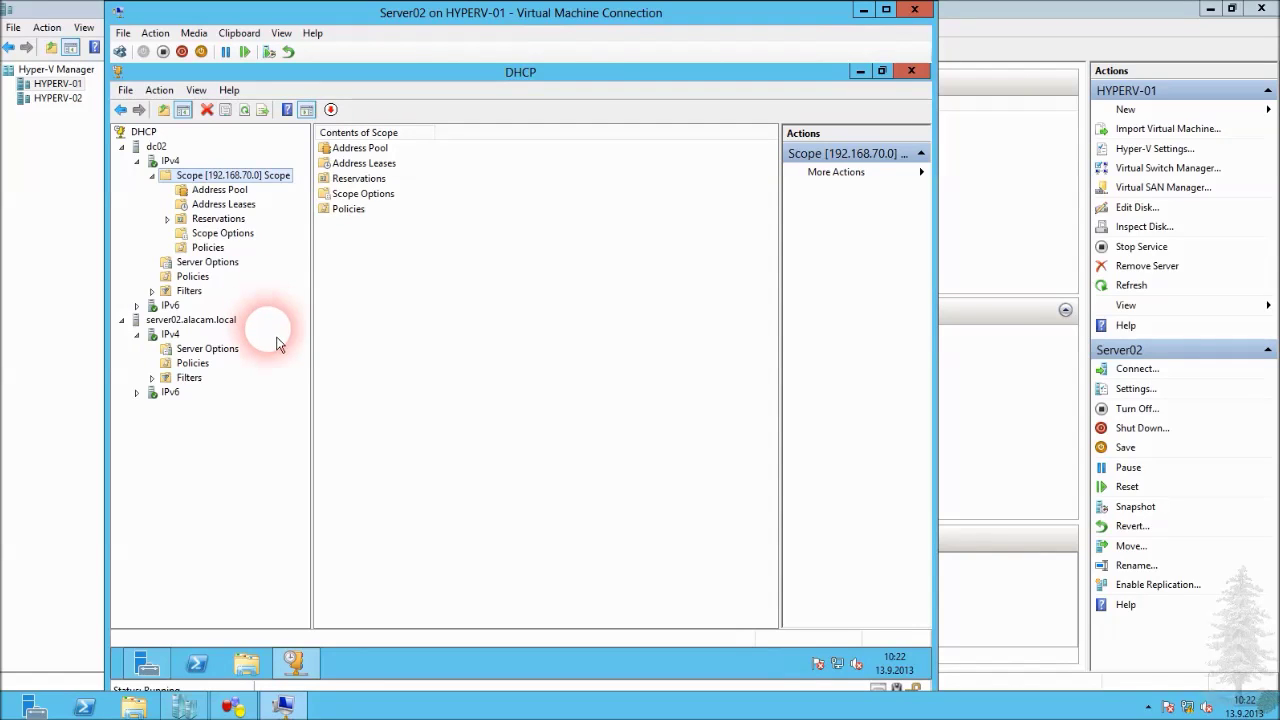
pyautogui.click(205, 352)
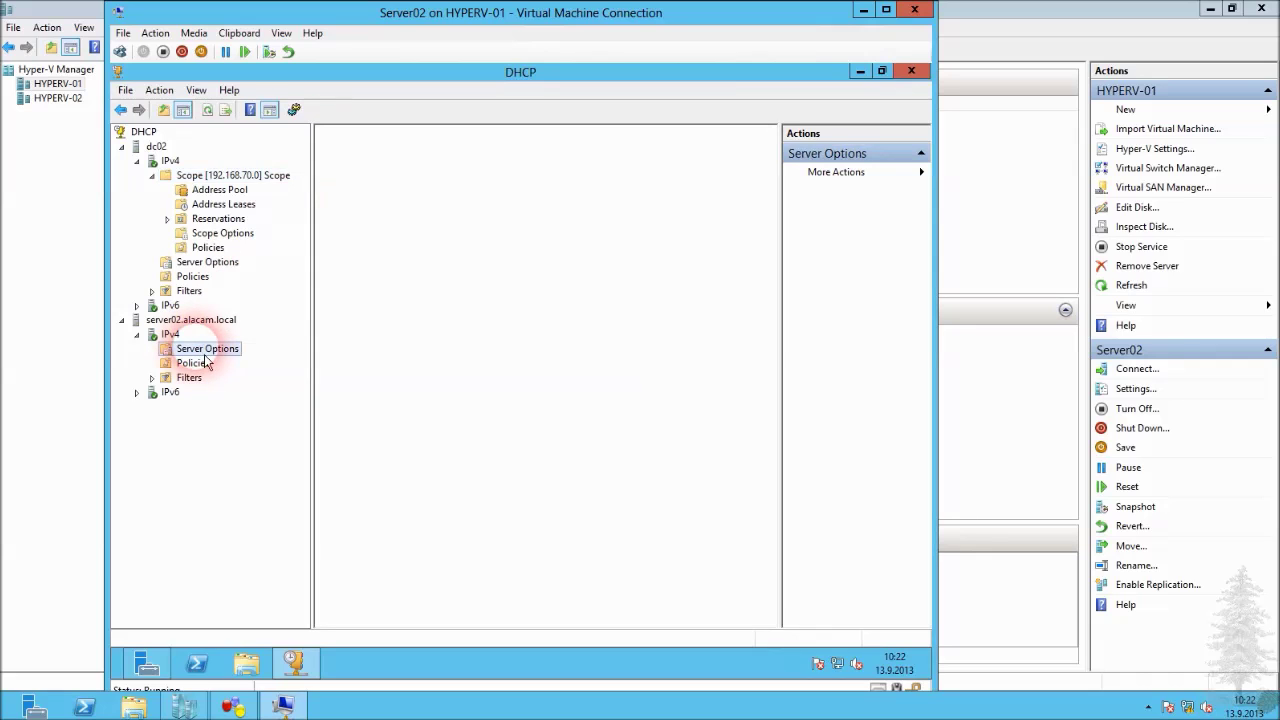
pyautogui.click(245, 176)
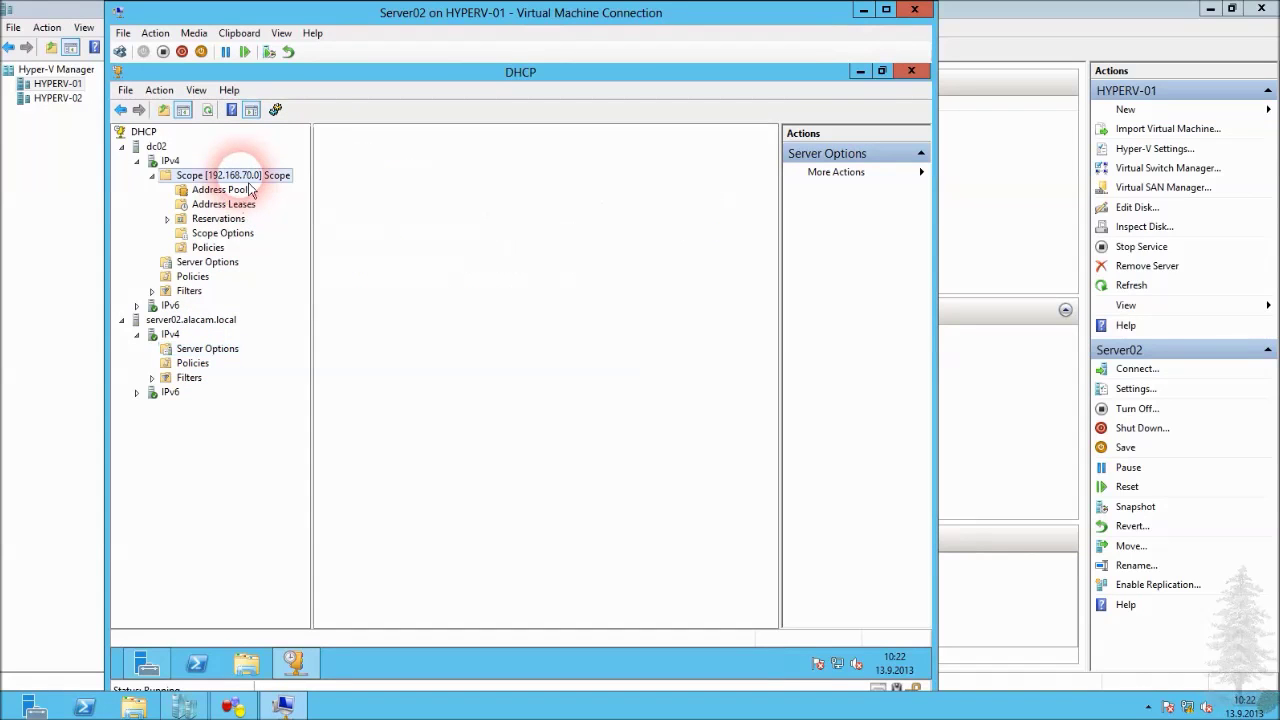
pyautogui.click(233, 355)
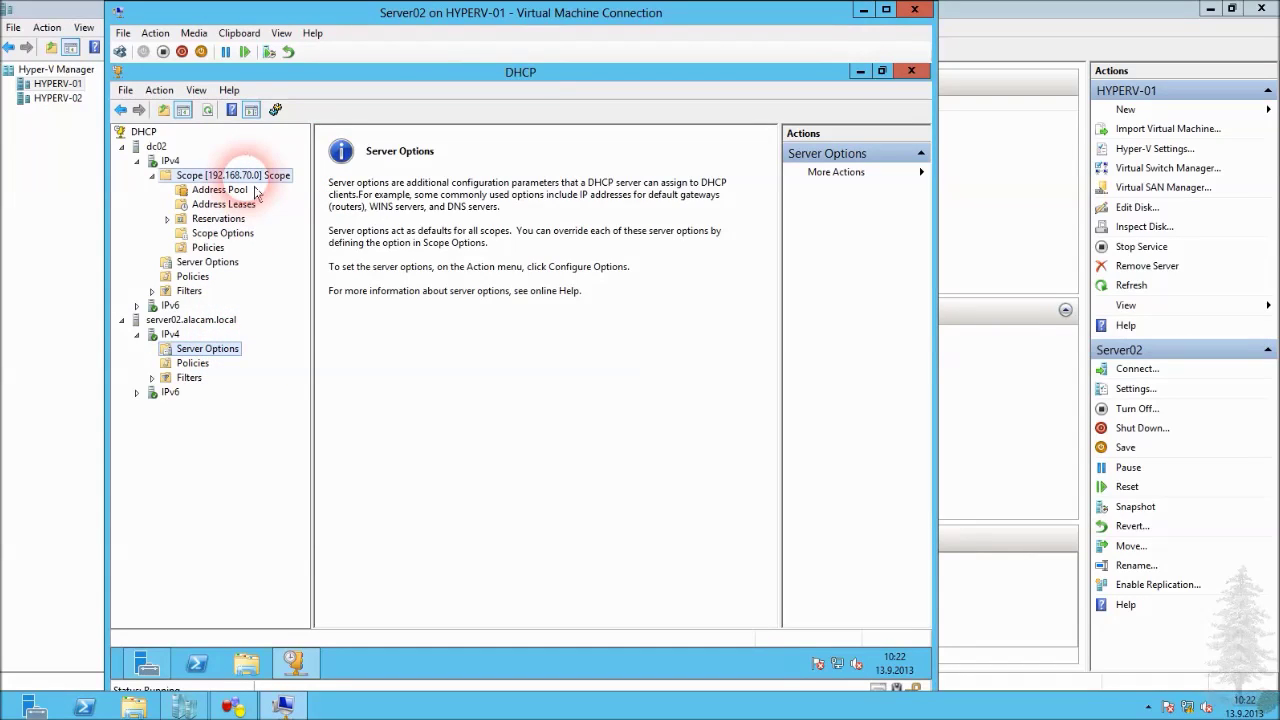
pyautogui.click(250, 177)
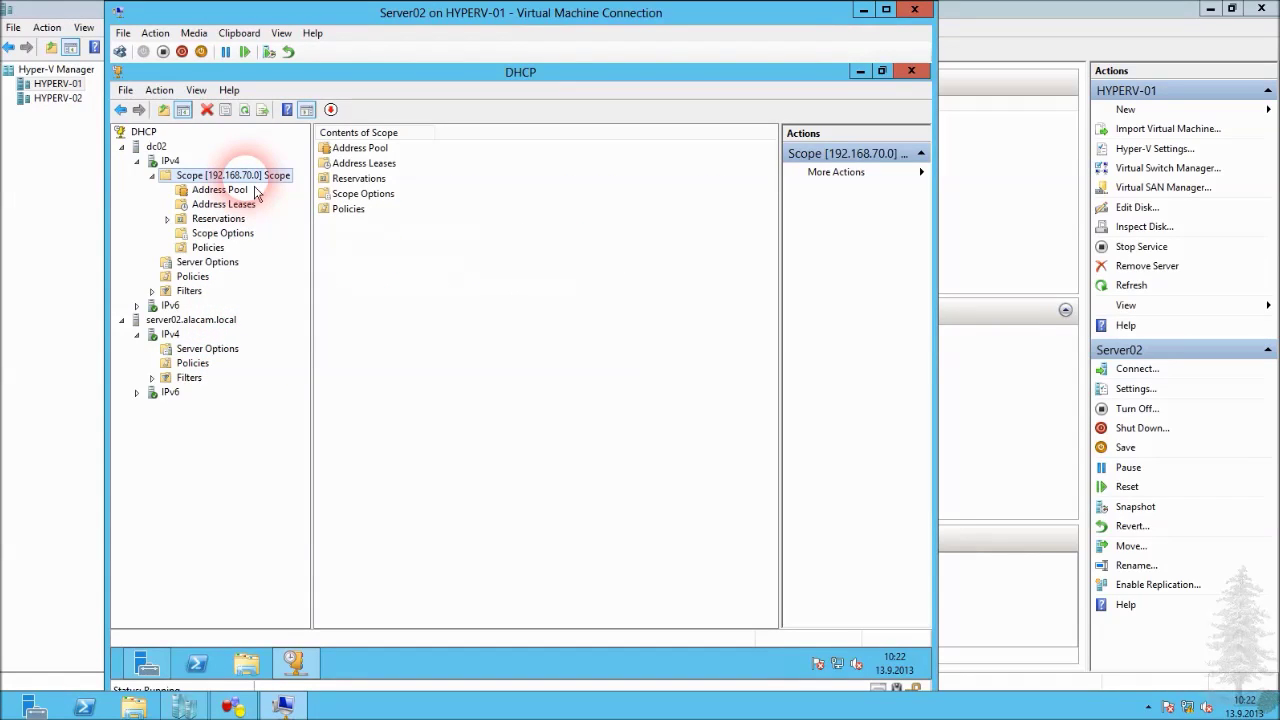
pyautogui.moveTo(781, 240); pyautogui.dragTo(747, 242)
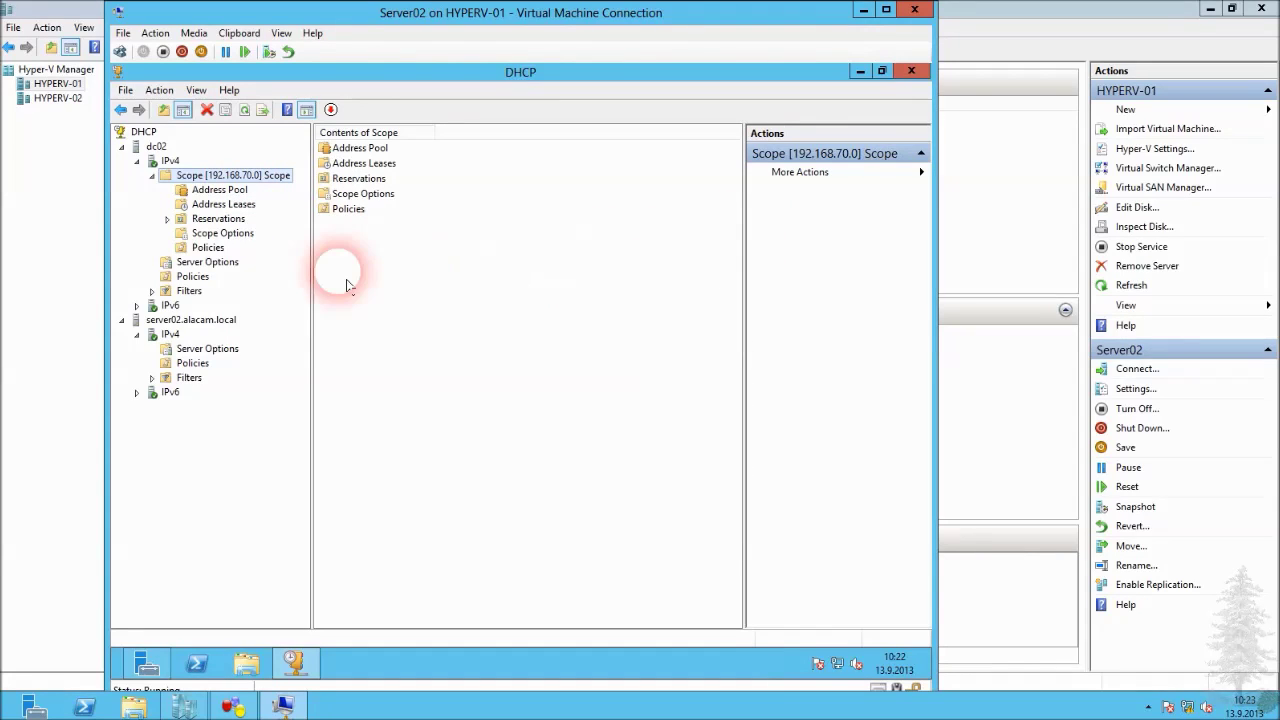
# Start the Configure Failover wizard for the 192.168.70.0 scope.
pyautogui.rightClick(223, 175)
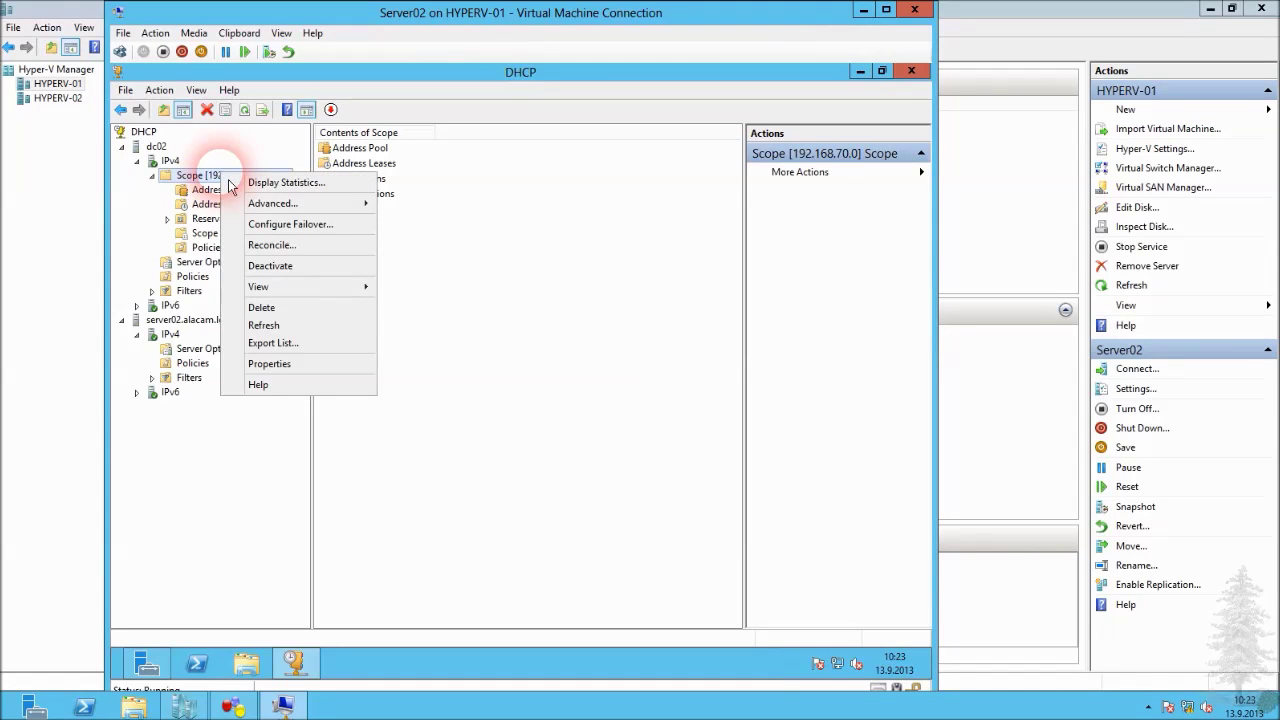
pyautogui.click(275, 226)
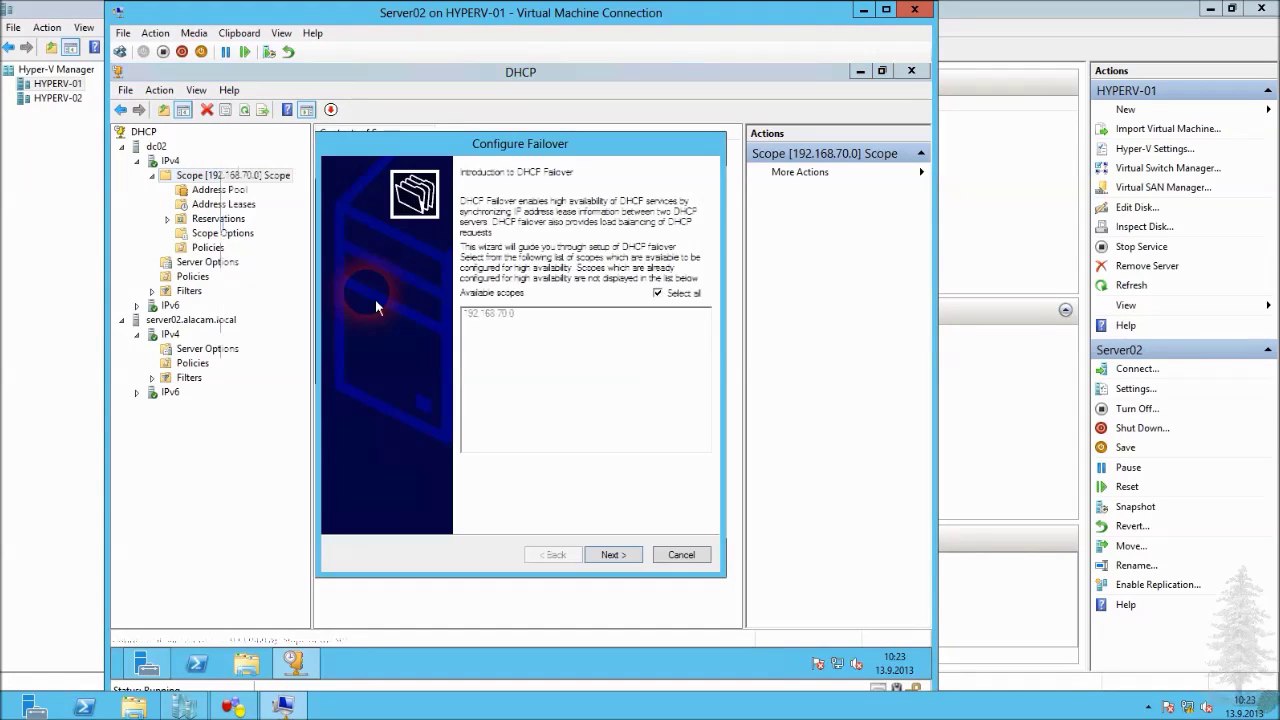
pyautogui.click(618, 558)
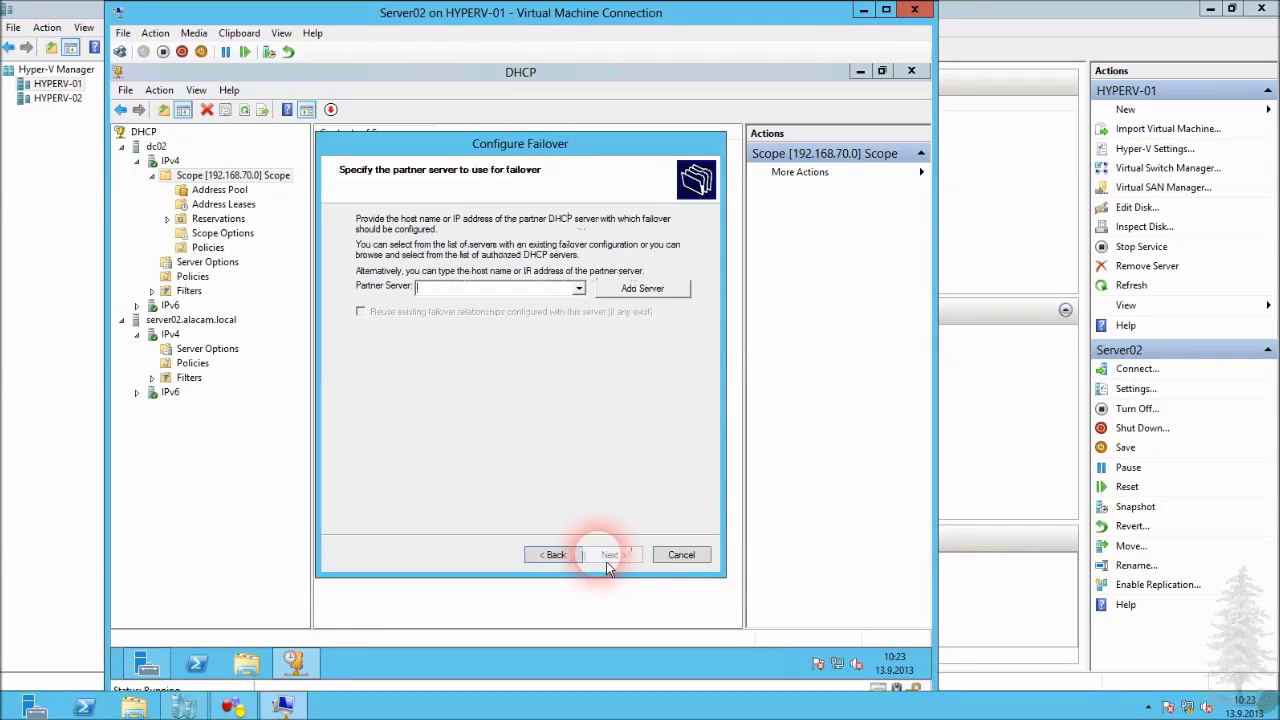
# Add the authorized server server02.alacam.local as the failover partner and continue.
pyautogui.click(579, 289)
pyautogui.click(589, 304)
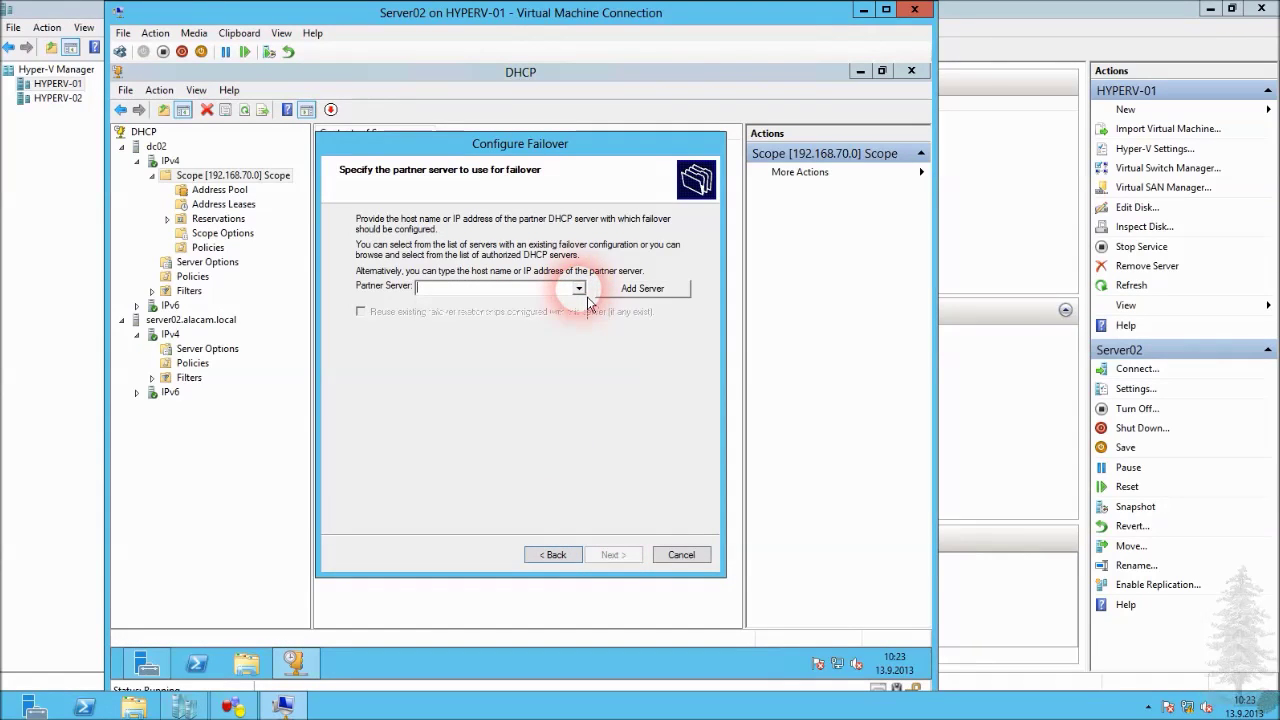
pyautogui.click(630, 292)
pyautogui.click(363, 321)
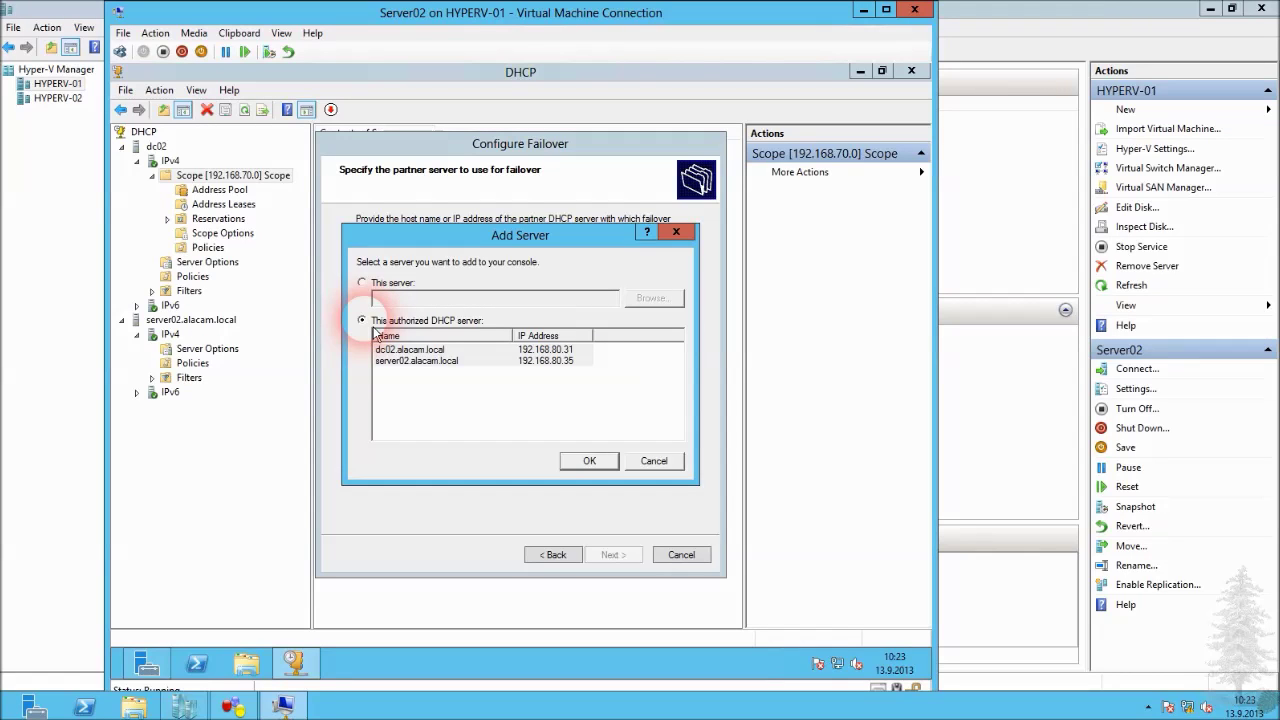
pyautogui.click(418, 362)
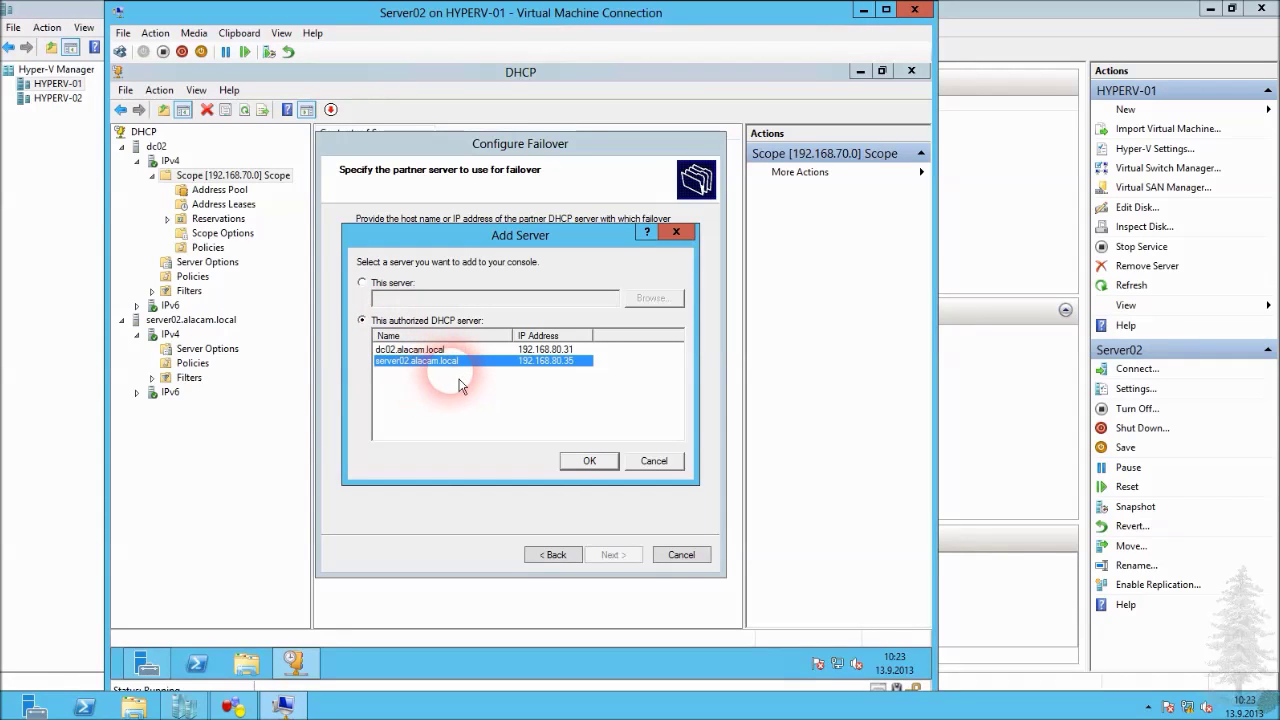
pyautogui.click(591, 465)
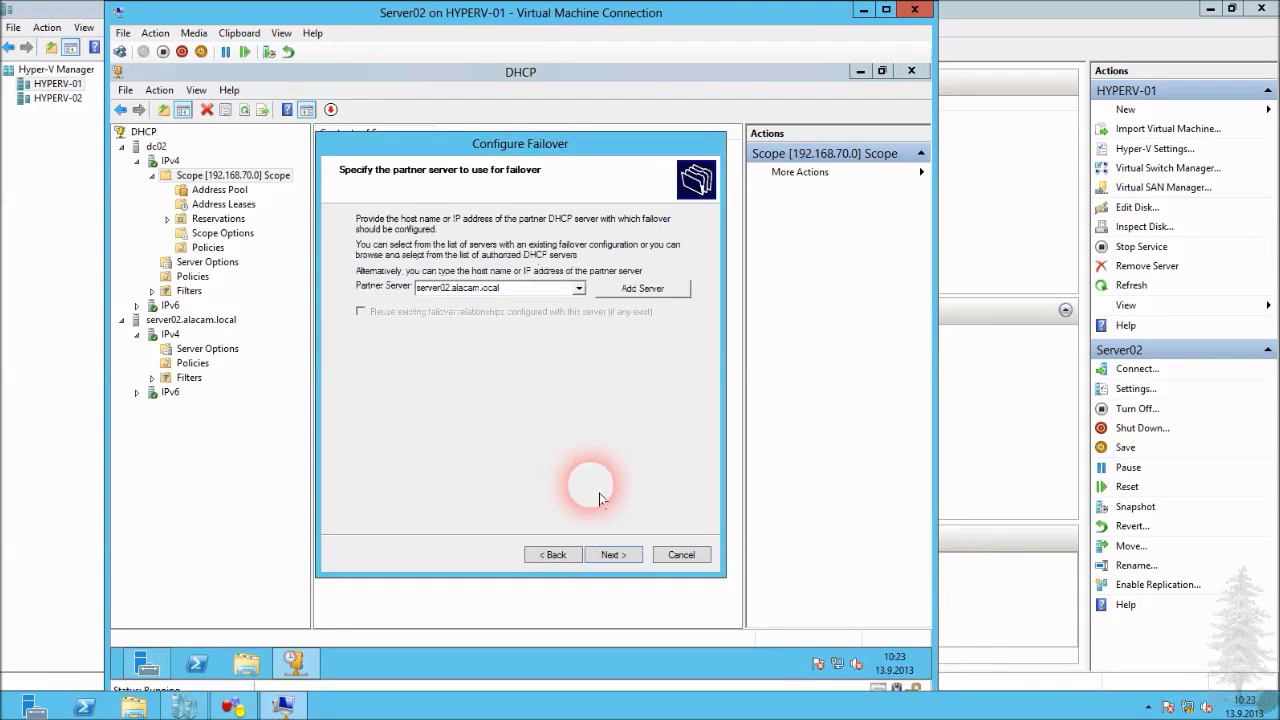
pyautogui.click(618, 562)
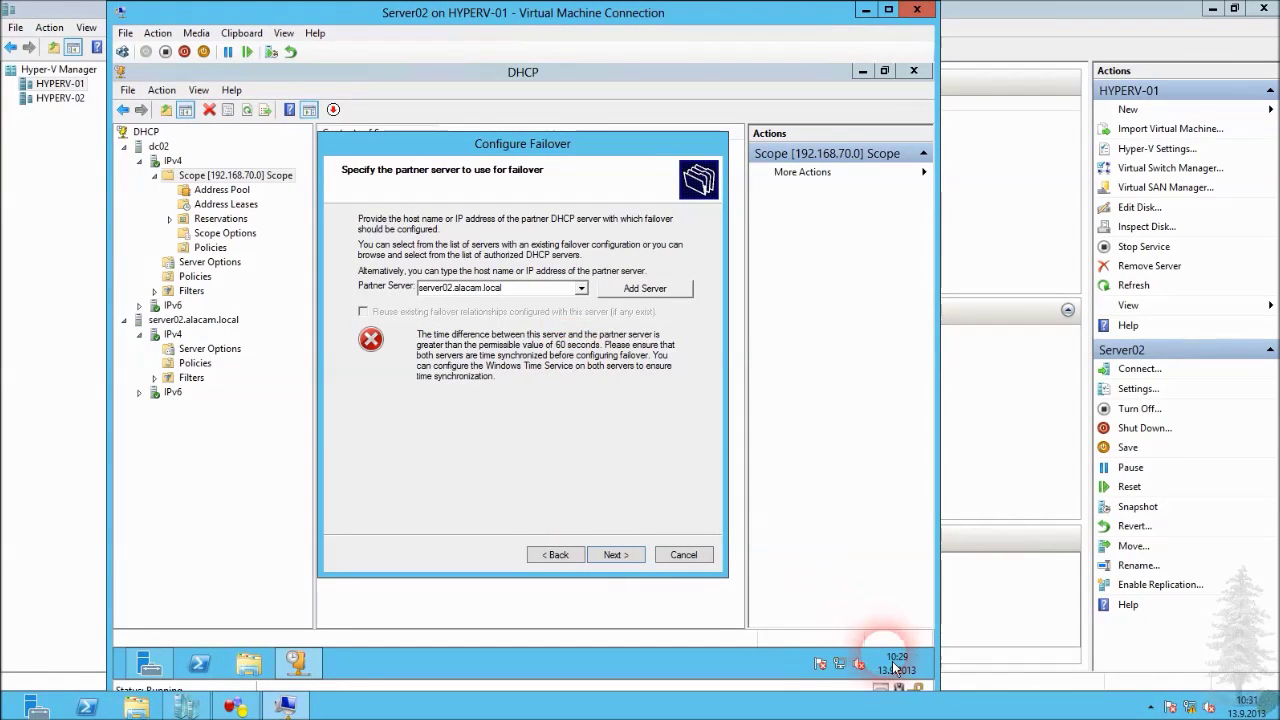
# Restart the wizard and reach the new dc02-server02.alacam.local relationship settings with its mode list.
pyautogui.click(580, 558)
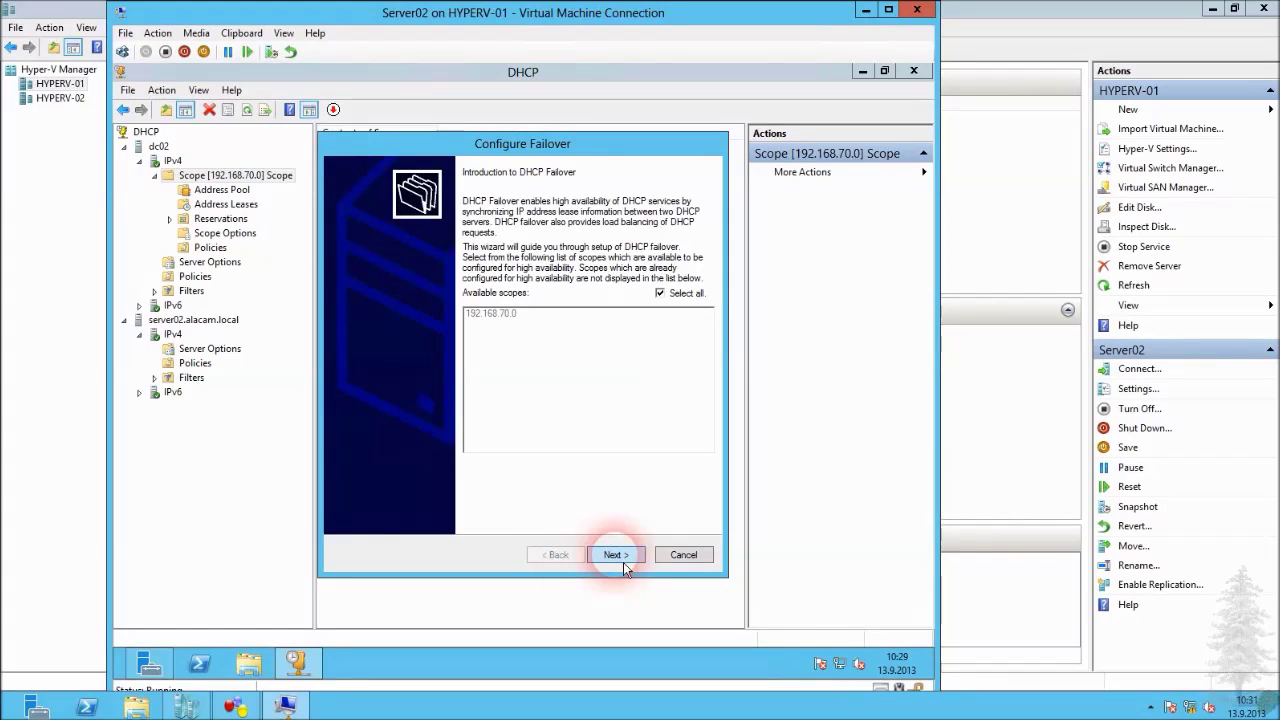
pyautogui.click(616, 555)
pyautogui.click(616, 555)
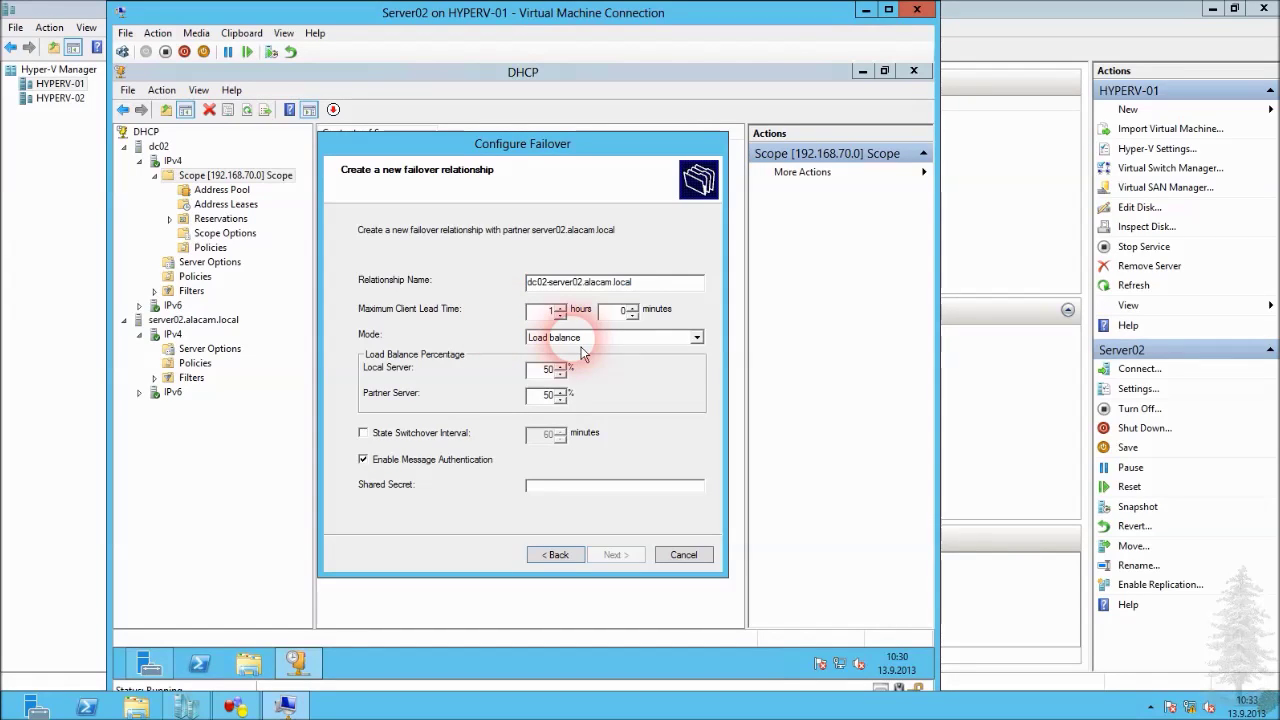
pyautogui.click(579, 341)
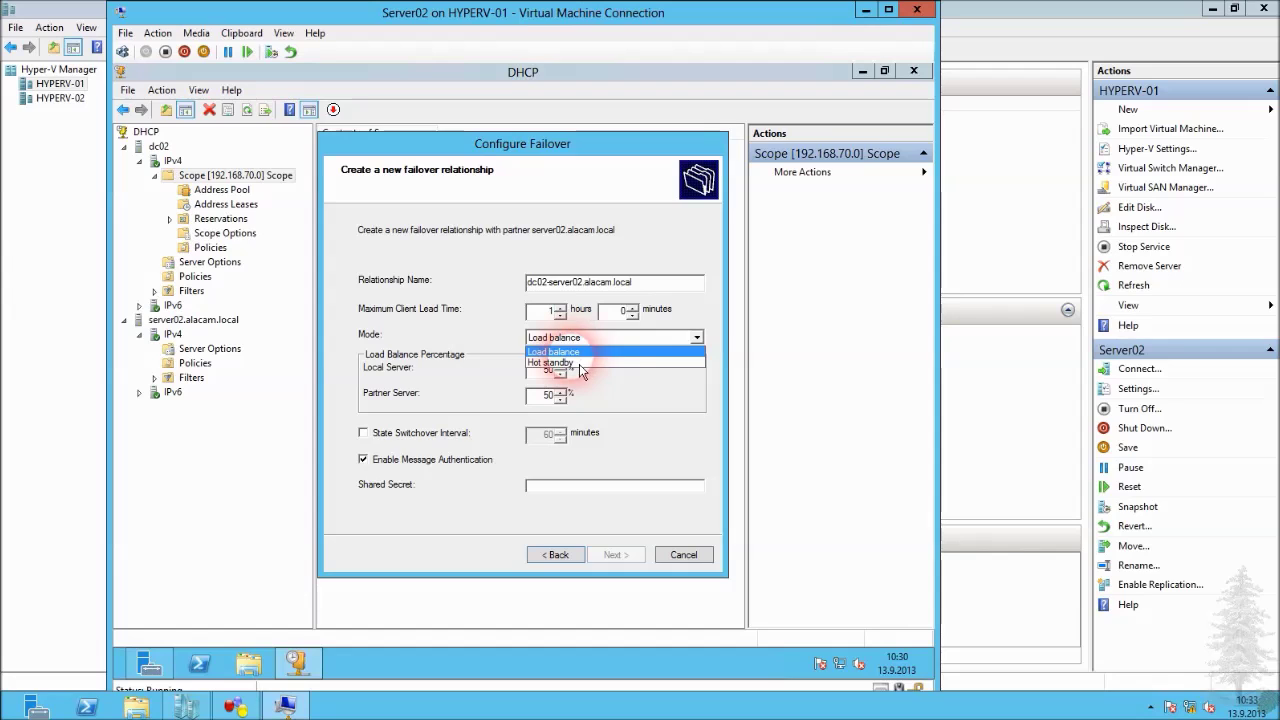
pyautogui.click(580, 352)
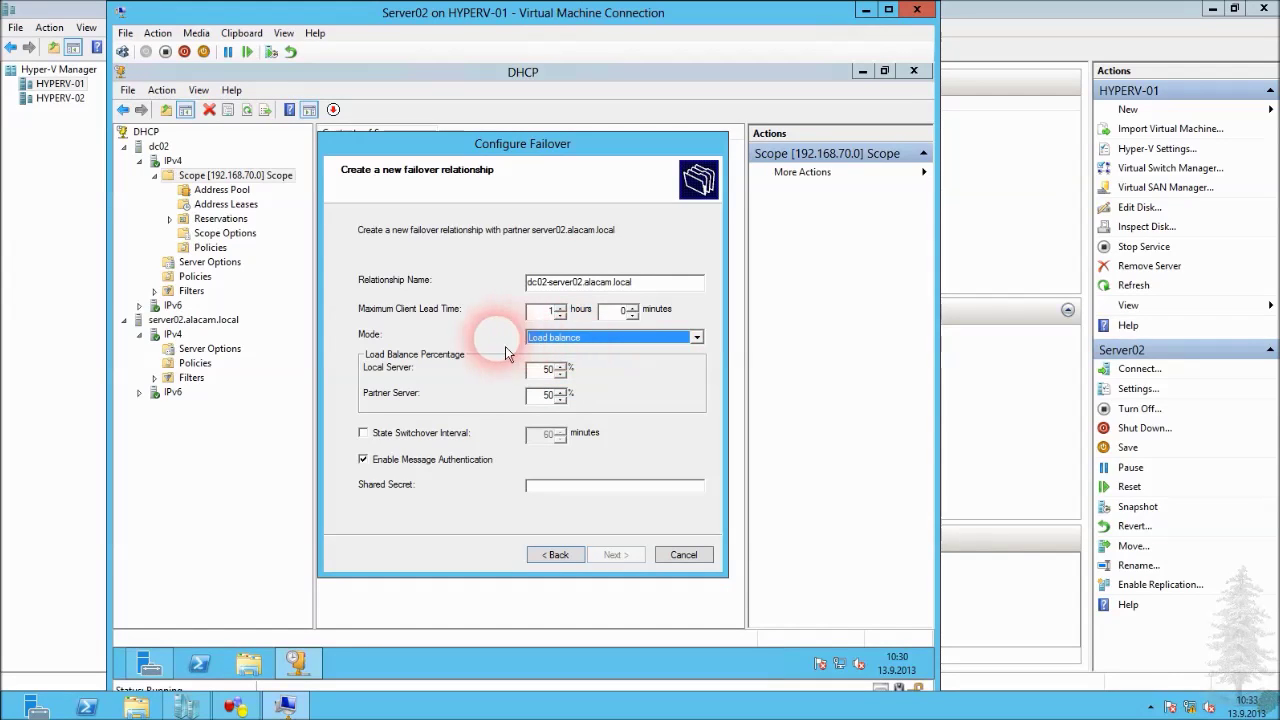
pyautogui.click(550, 338)
pyautogui.click(566, 363)
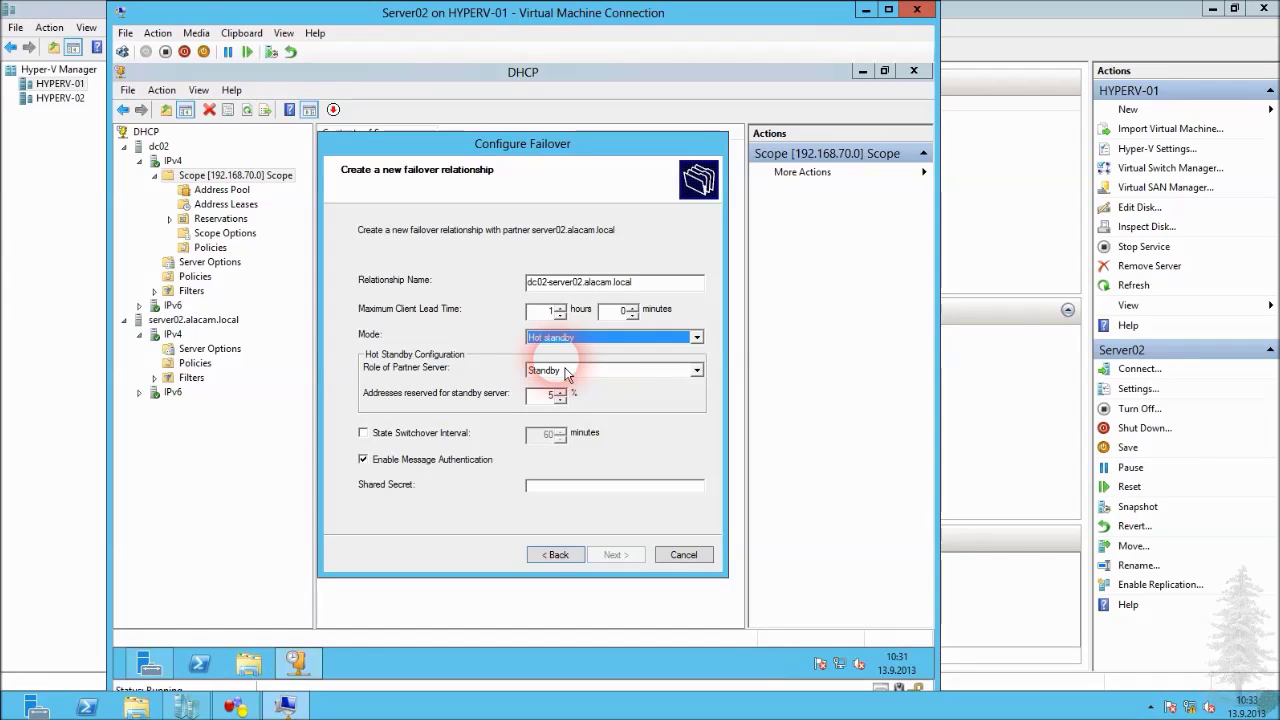
pyautogui.click(571, 337)
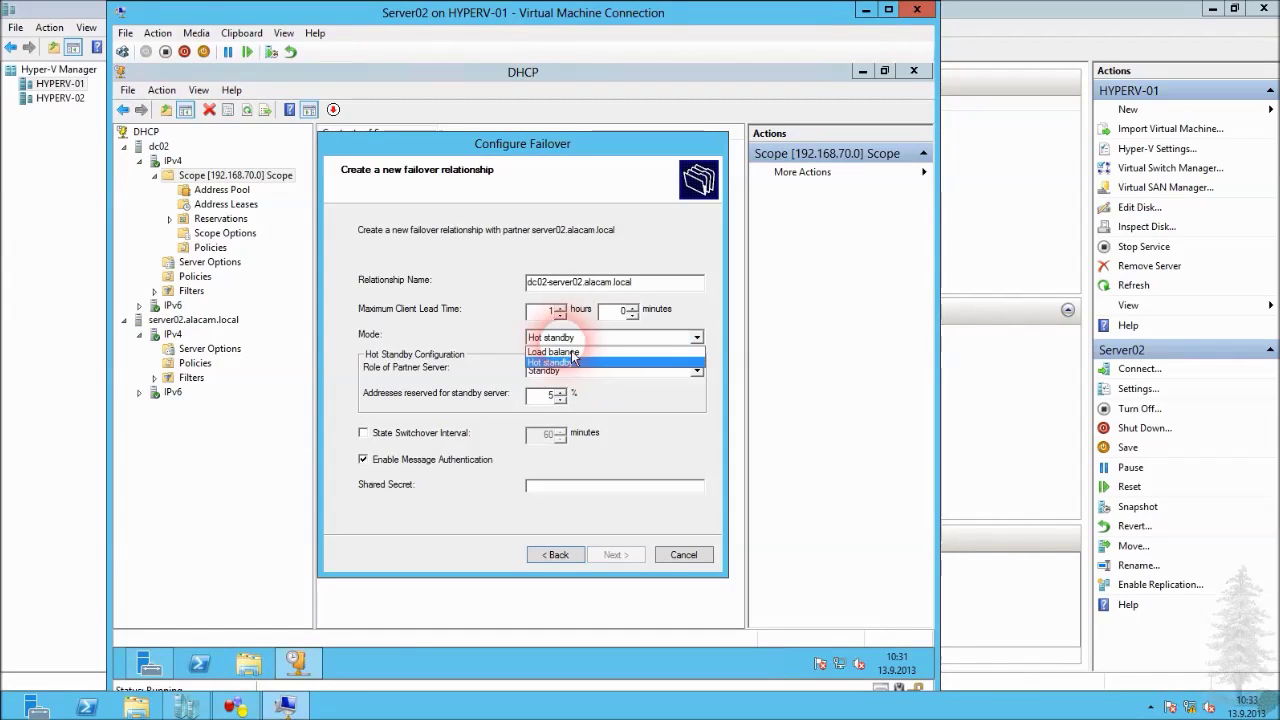
pyautogui.click(570, 368)
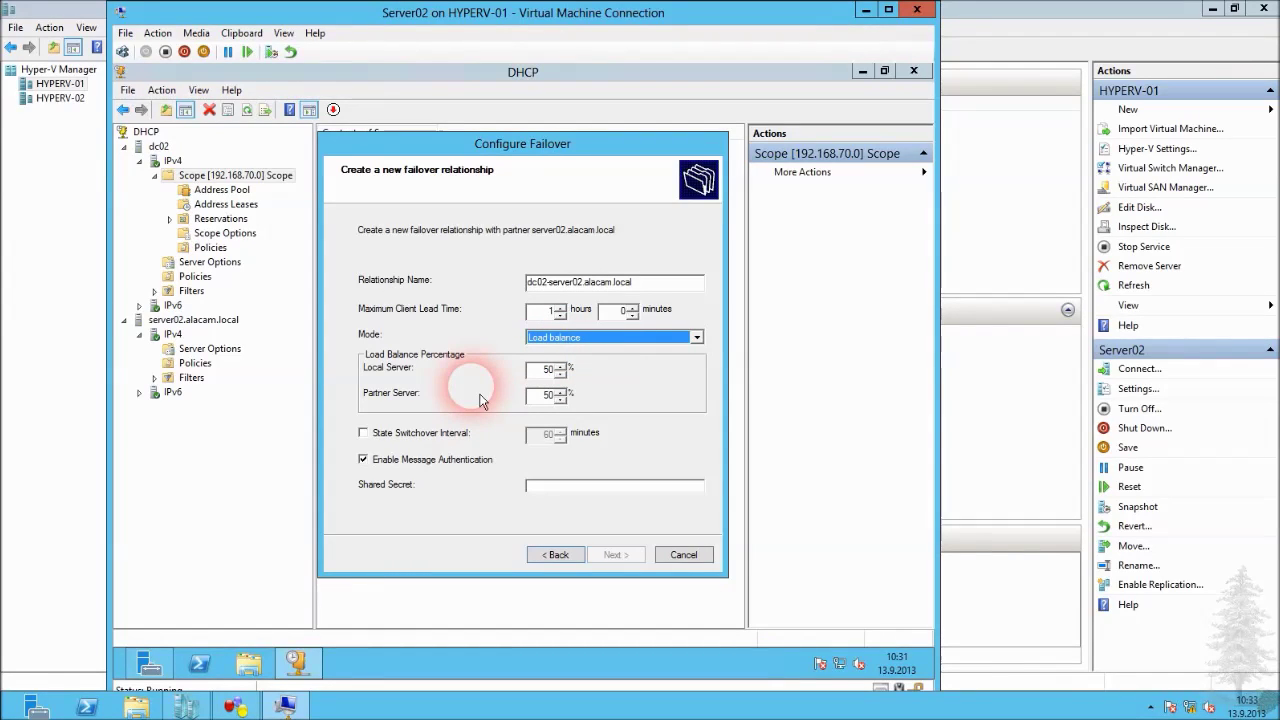
pyautogui.click(560, 374)
pyautogui.click(560, 366)
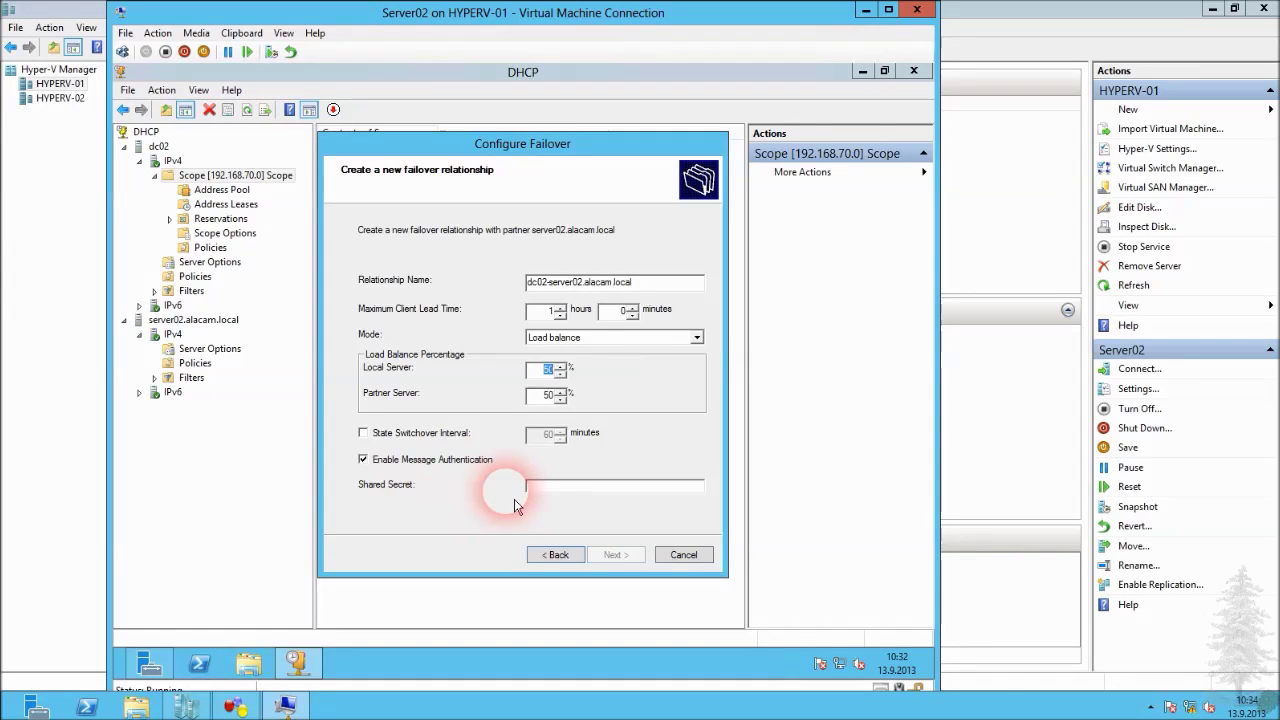
# Enter the shared secret, apply the failover configuration, then view server02's Server Options.
pyautogui.click(549, 493)
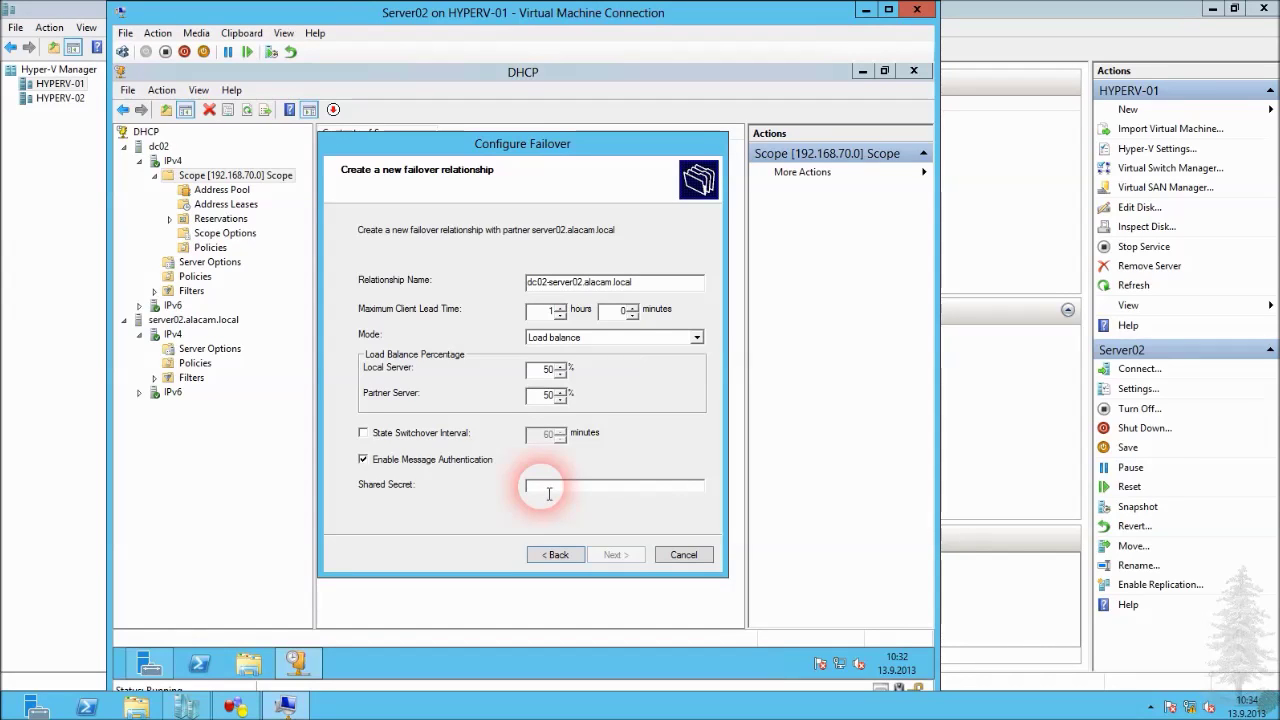
pyautogui.write('1234')
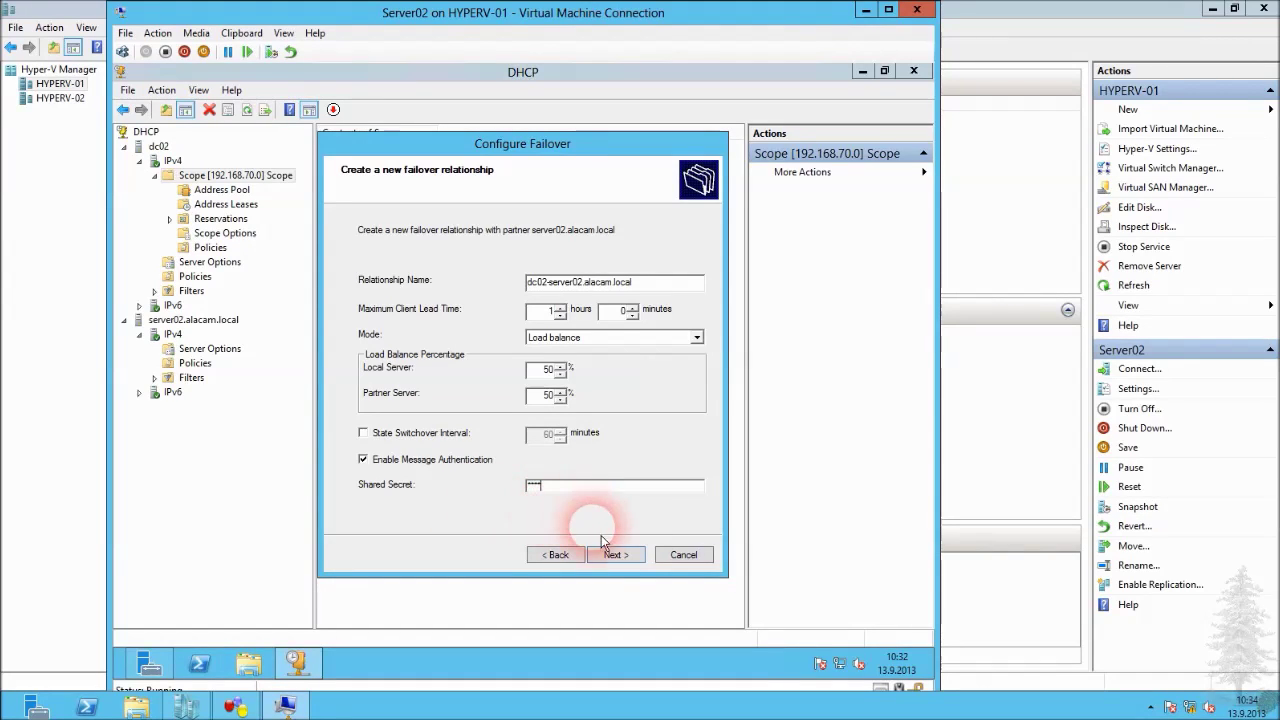
pyautogui.click(621, 558)
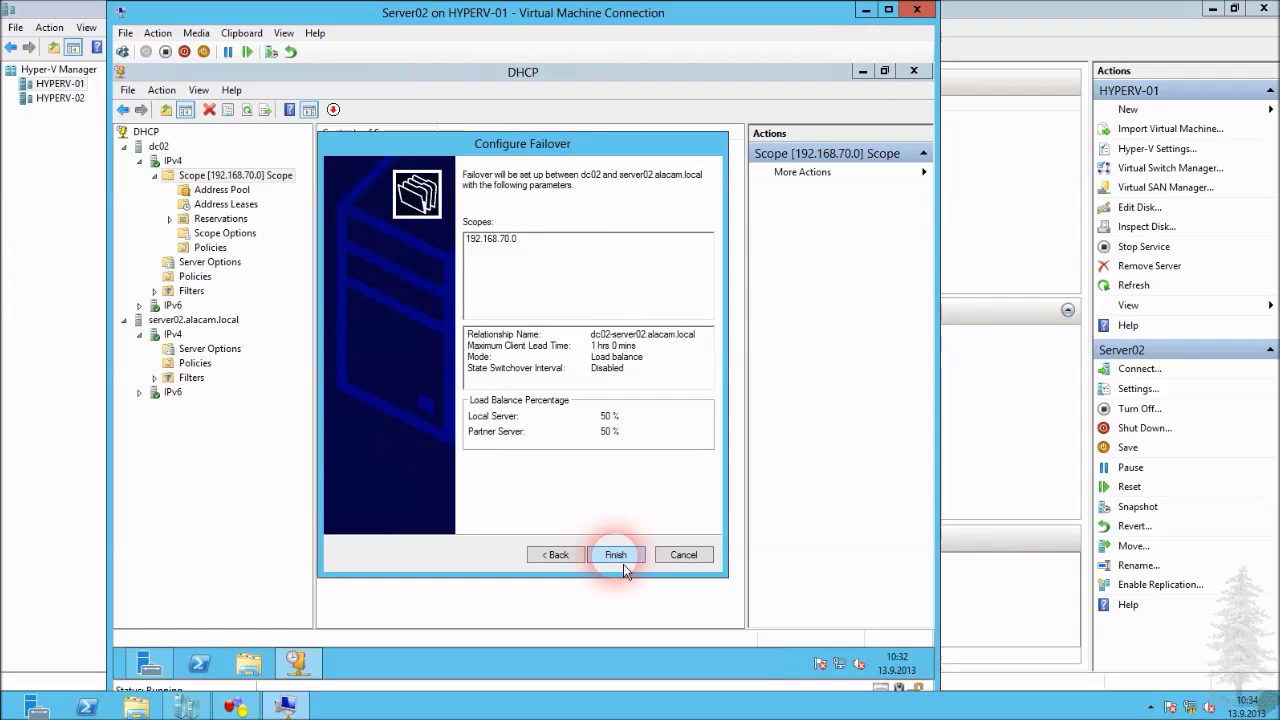
pyautogui.click(616, 555)
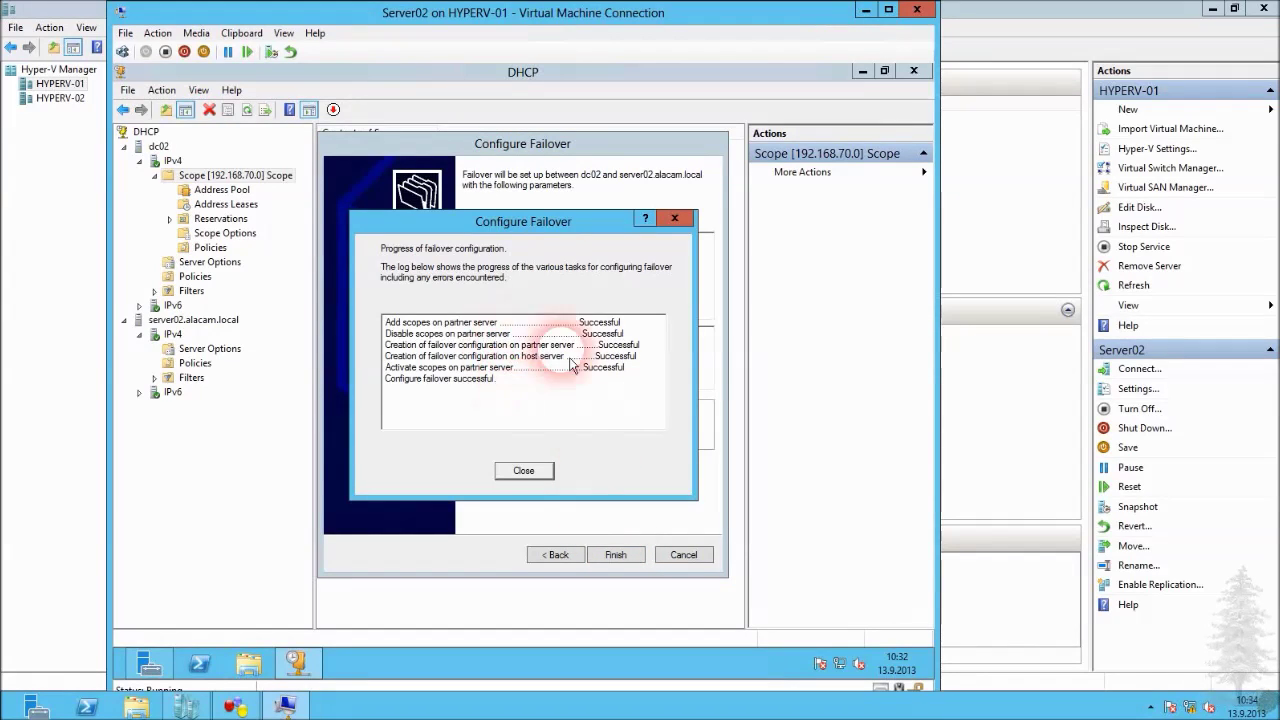
pyautogui.click(540, 477)
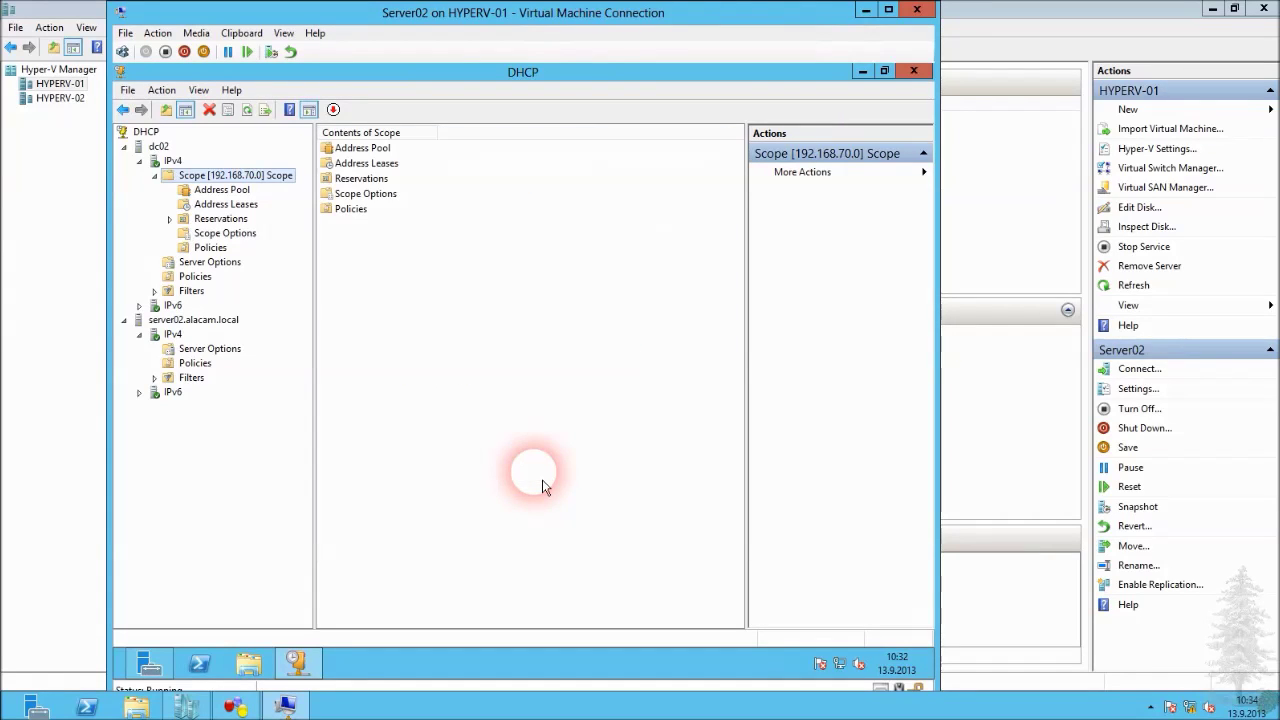
pyautogui.click(225, 350)
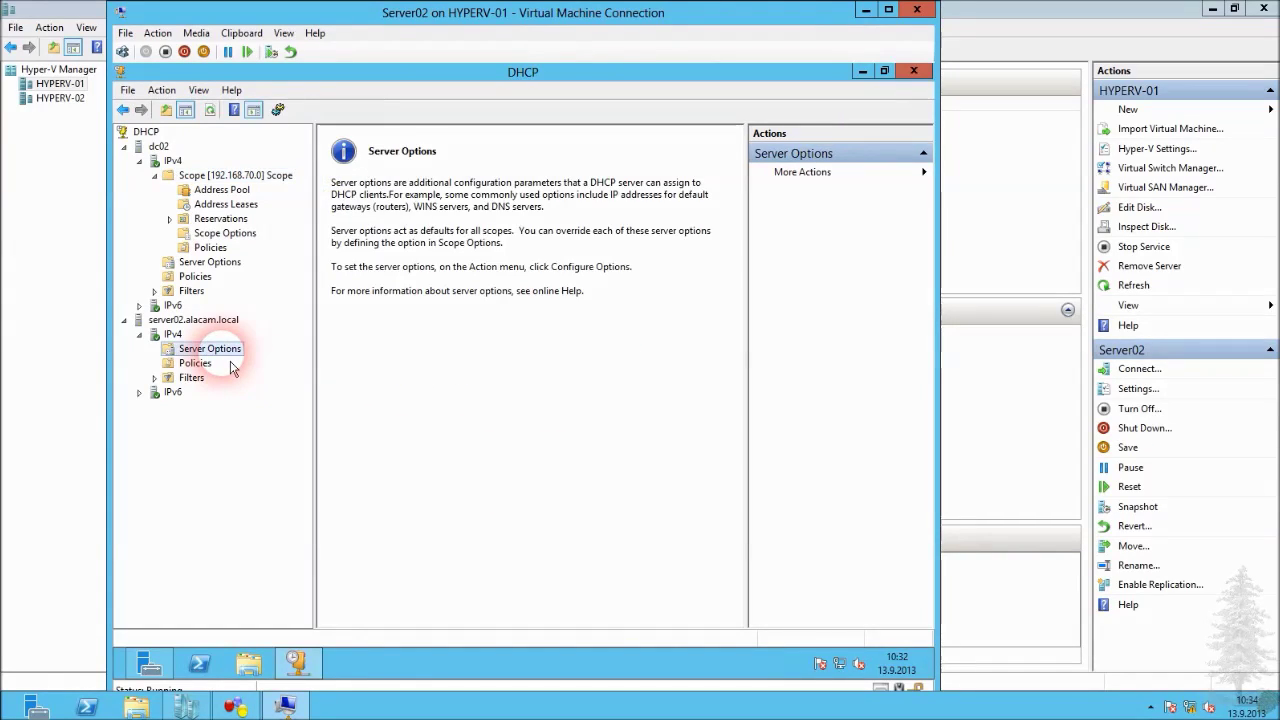
# Replicate dc02's IPv4 failover scopes to the partner server.
pyautogui.click(172, 161)
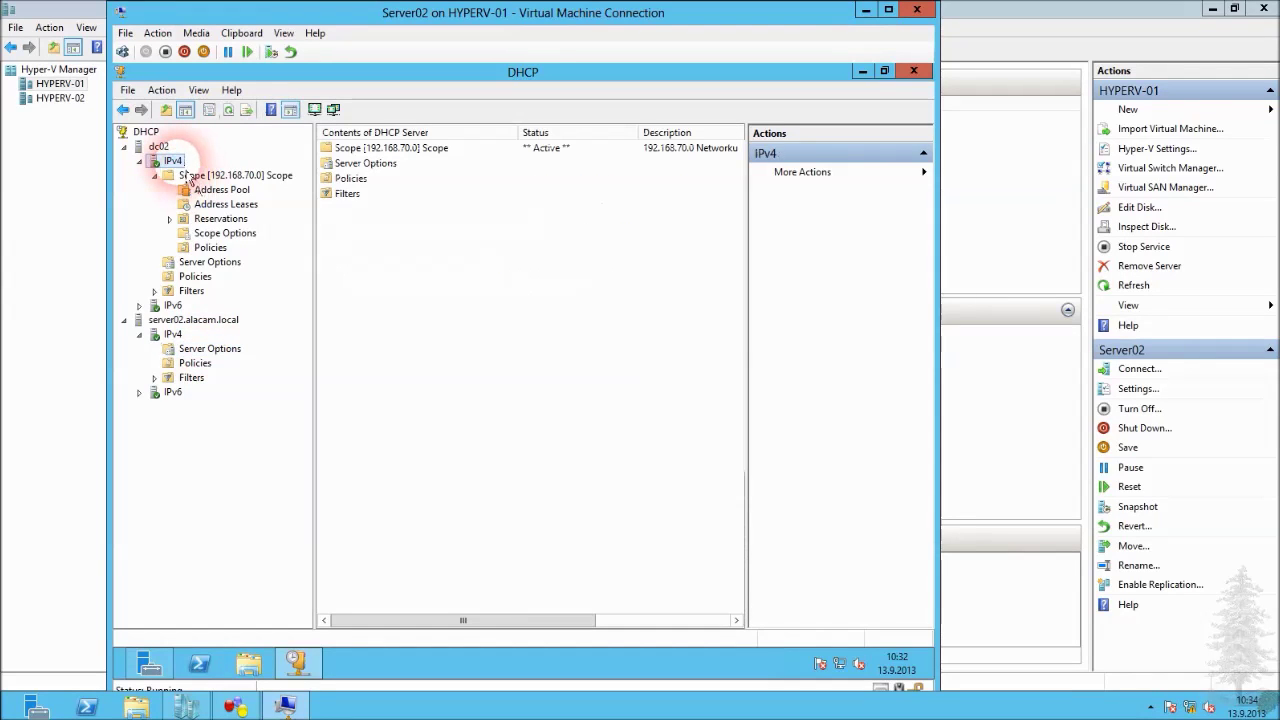
pyautogui.rightClick(178, 162)
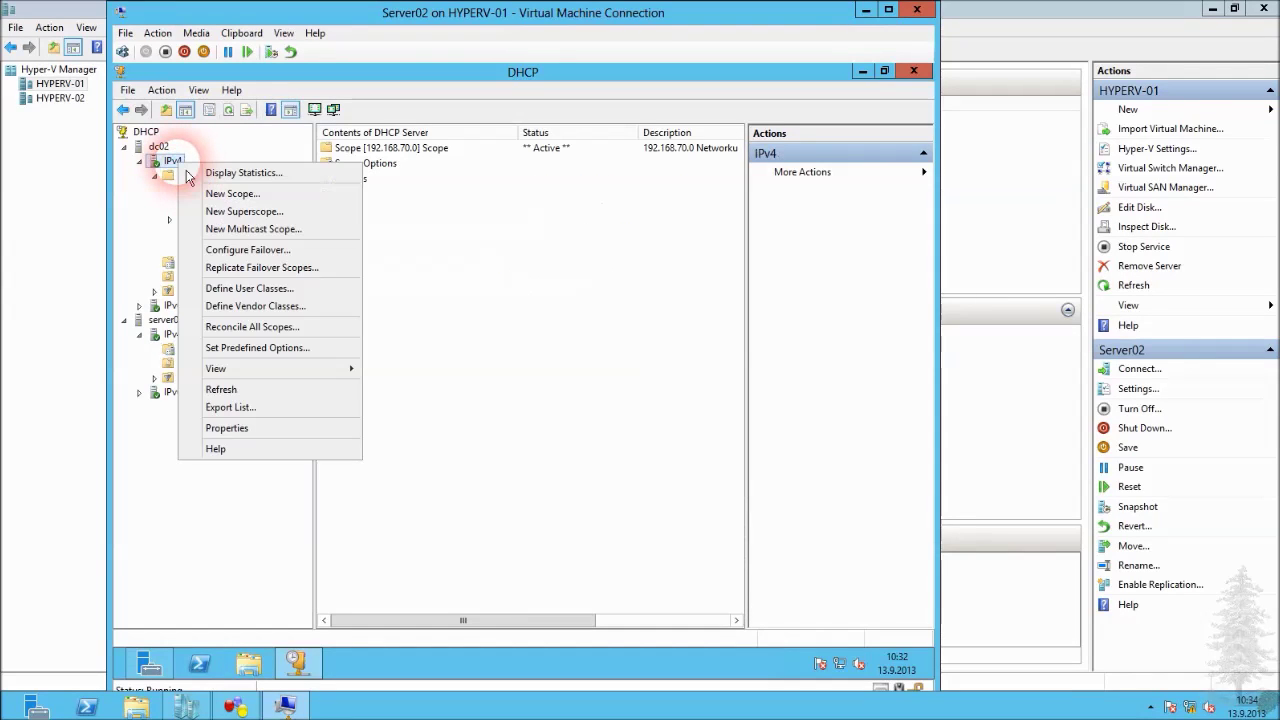
pyautogui.click(262, 268)
pyautogui.click(600, 430)
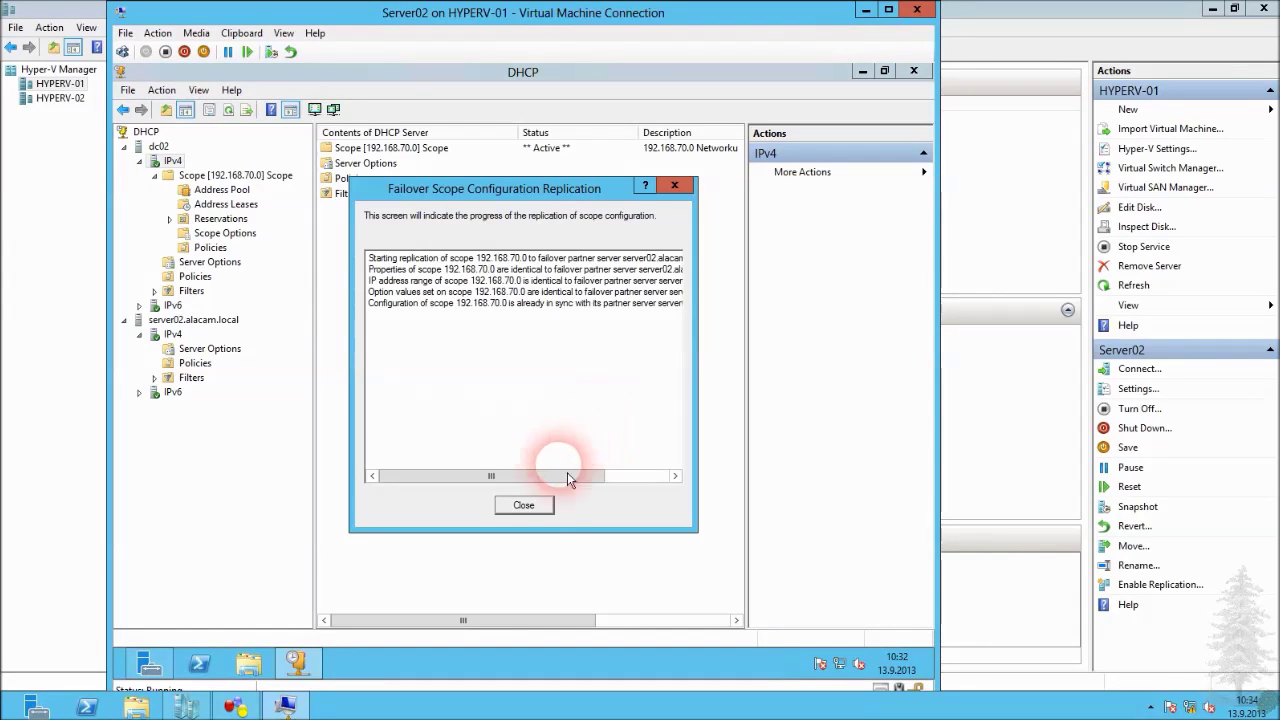
pyautogui.click(543, 514)
# Refresh server02's IPv4 and expand the replicated Scope [192.168.70.0].
pyautogui.click(212, 348)
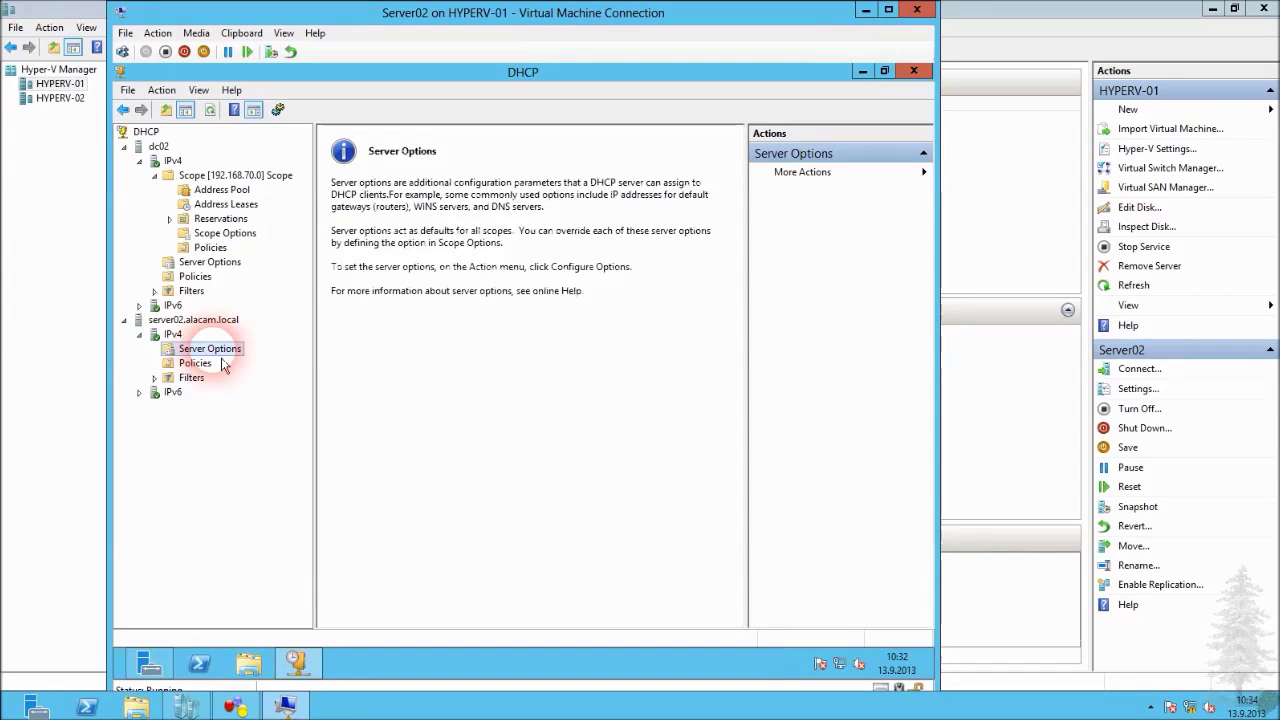
pyautogui.click(182, 351)
pyautogui.click(155, 334)
pyautogui.click(184, 350)
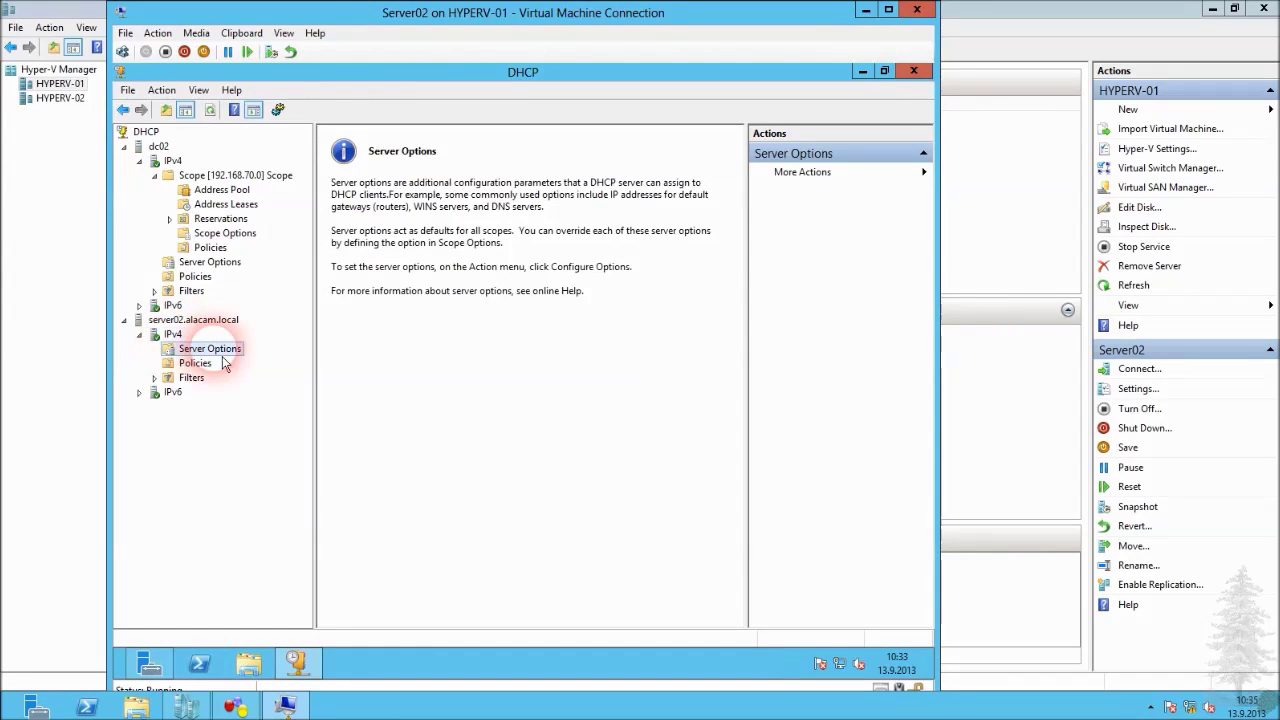
pyautogui.press('Up')
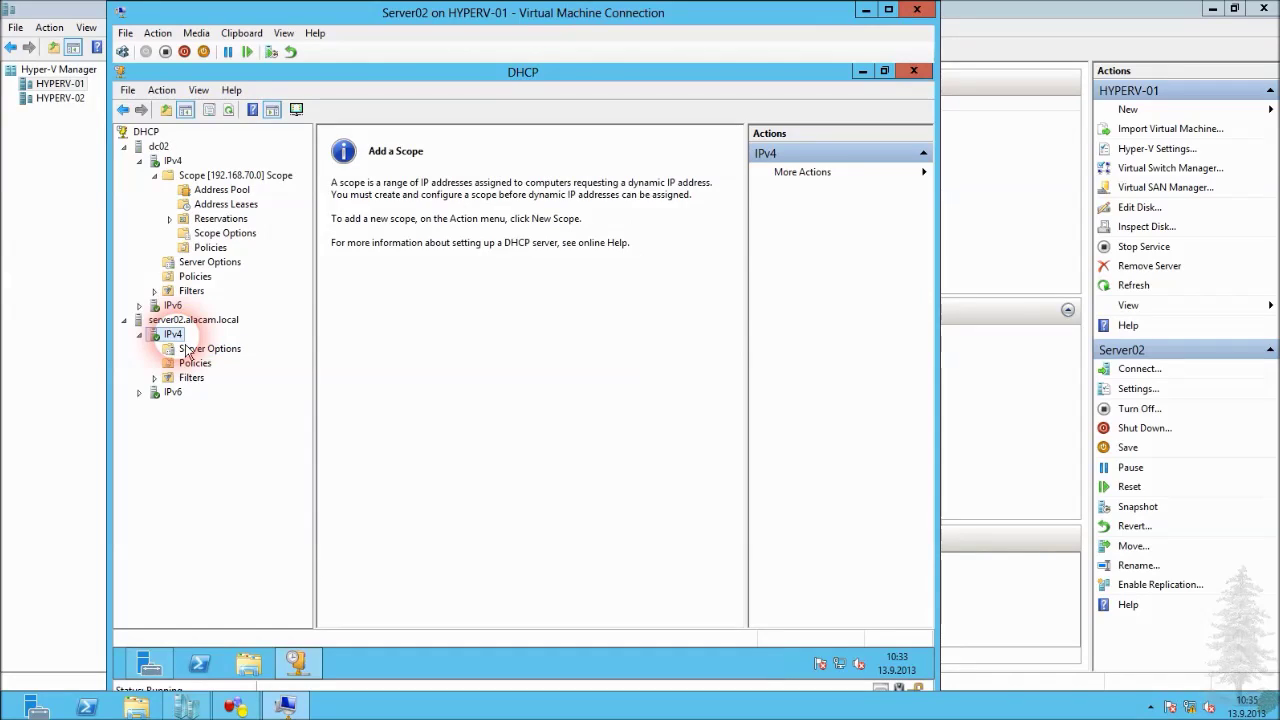
pyautogui.press('F5')
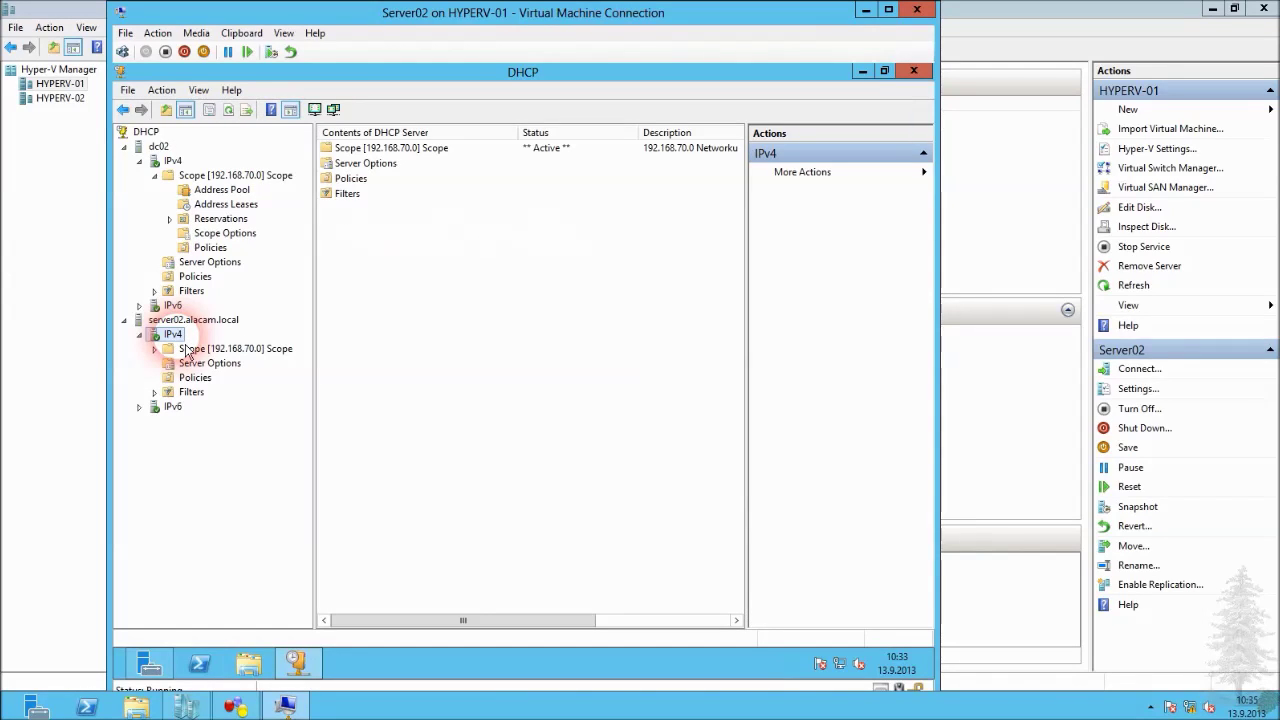
pyautogui.doubleClick(200, 349)
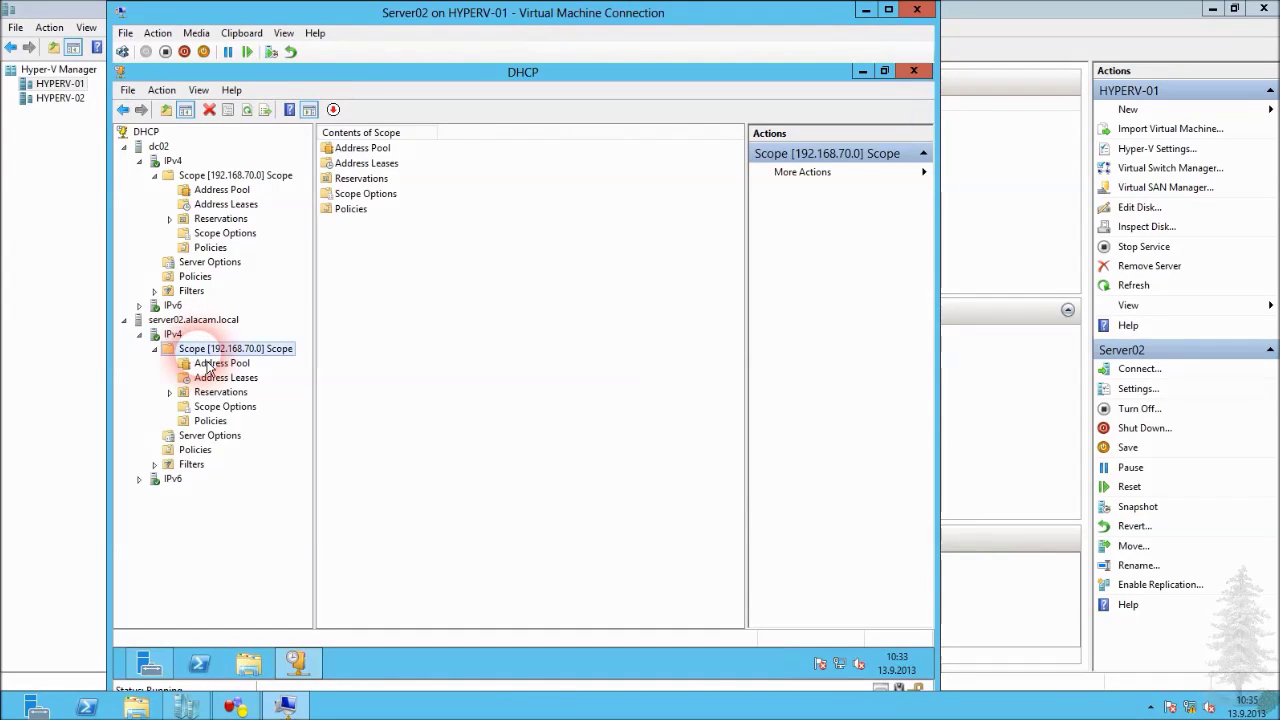
# Compare dc02's and server02's 192.168.70.0 scope options, ending on dc02's Scope Options list.
pyautogui.click(160, 358)
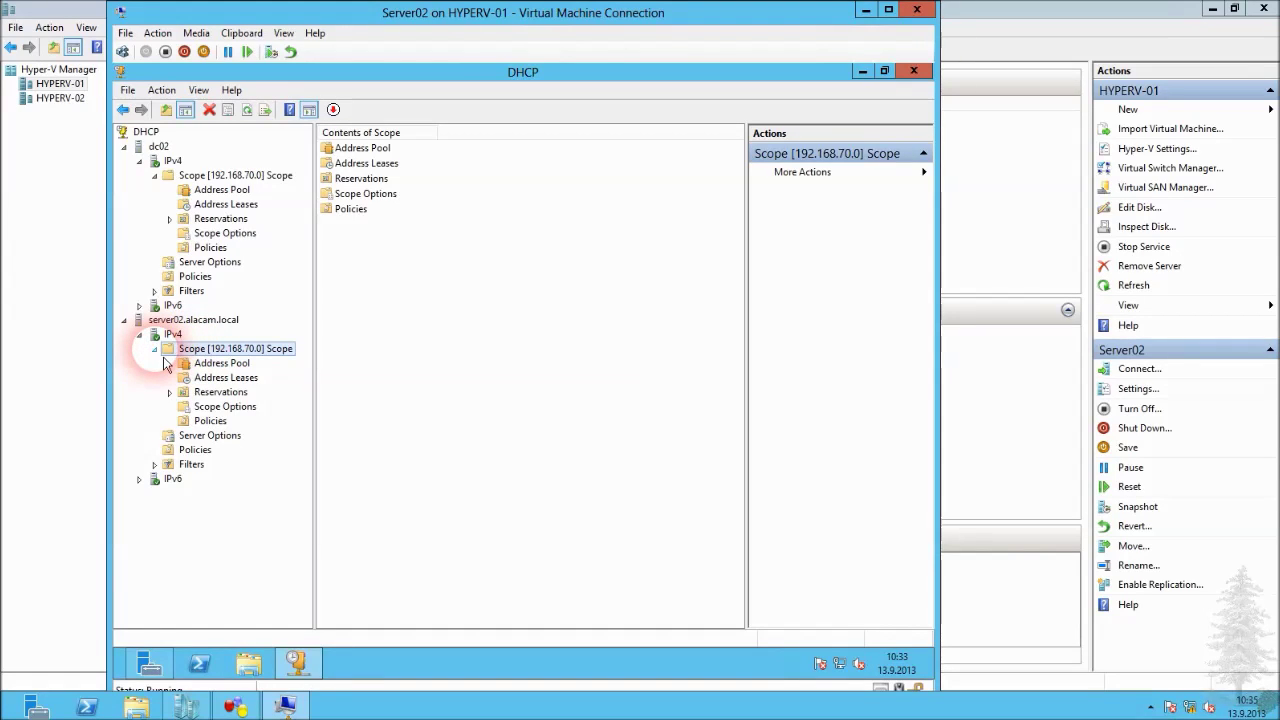
pyautogui.click(207, 175)
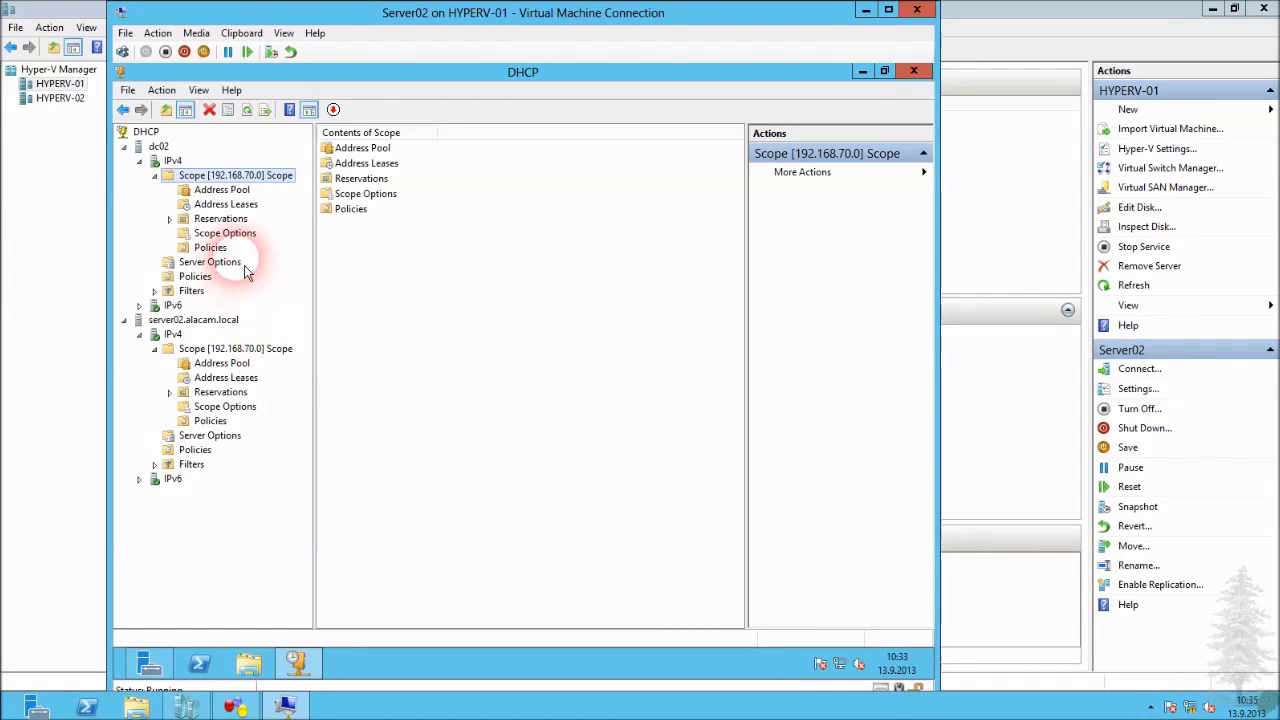
pyautogui.click(242, 238)
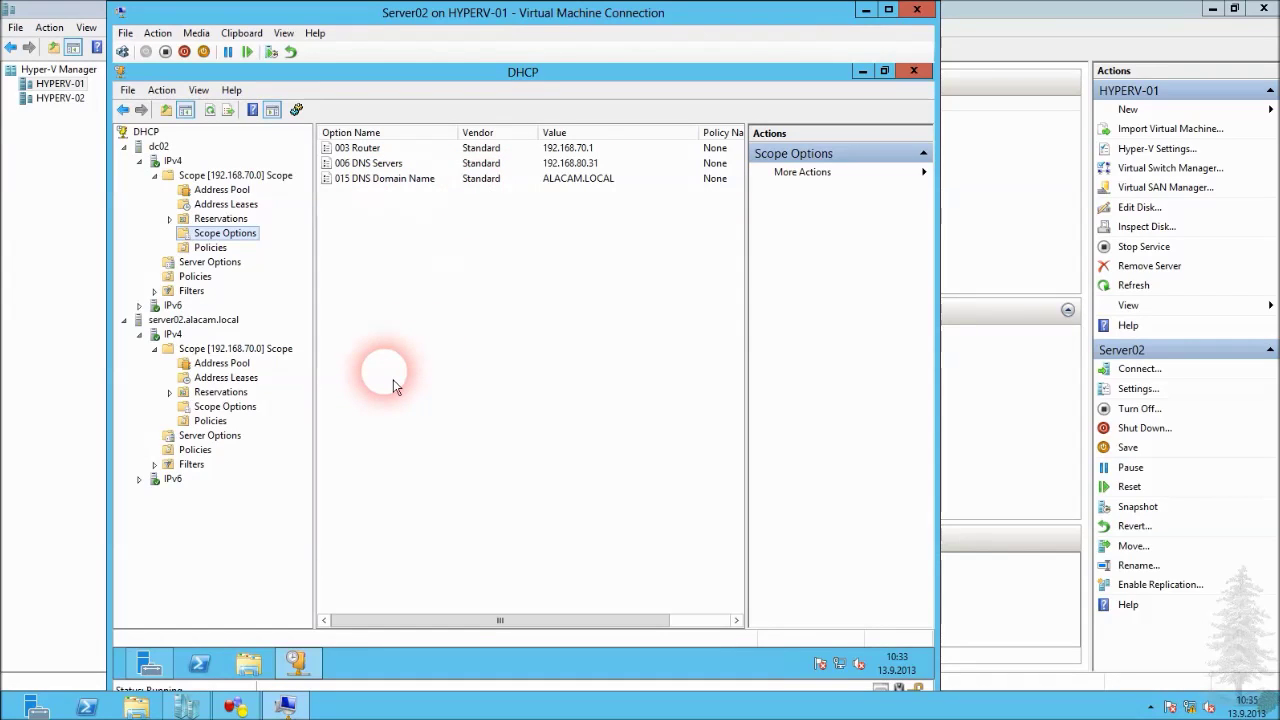
pyautogui.click(244, 411)
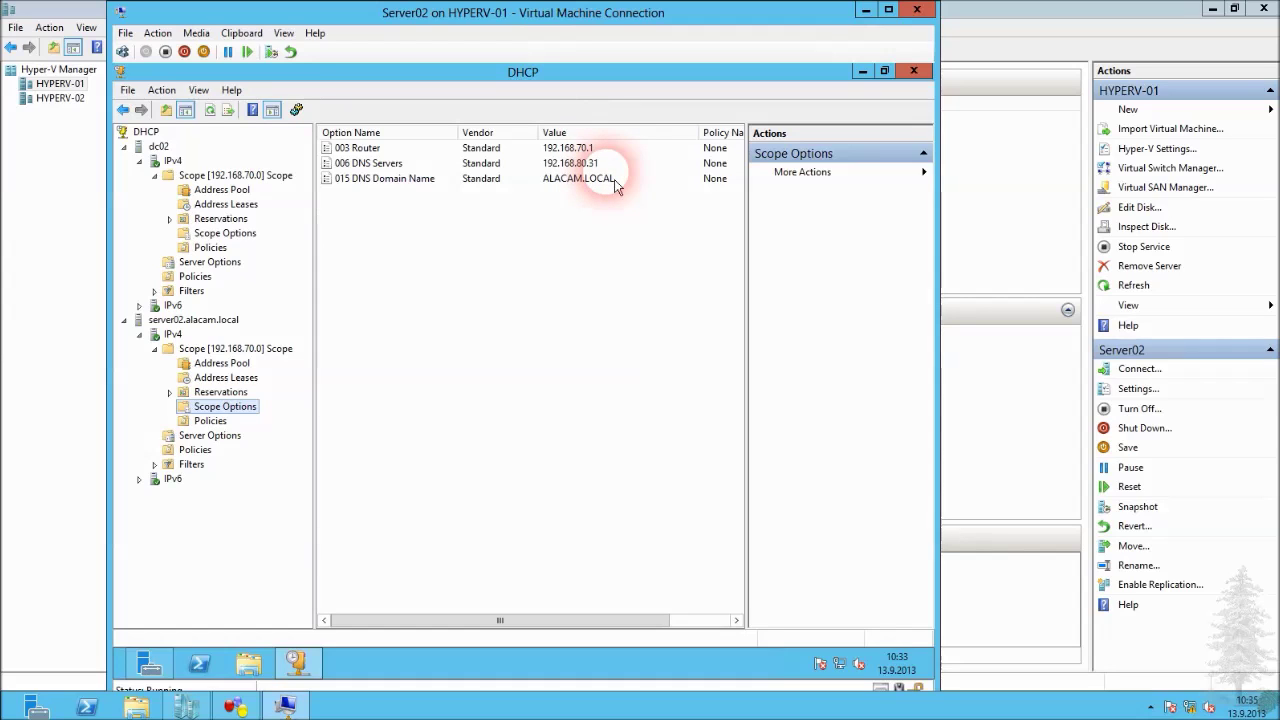
pyautogui.click(237, 176)
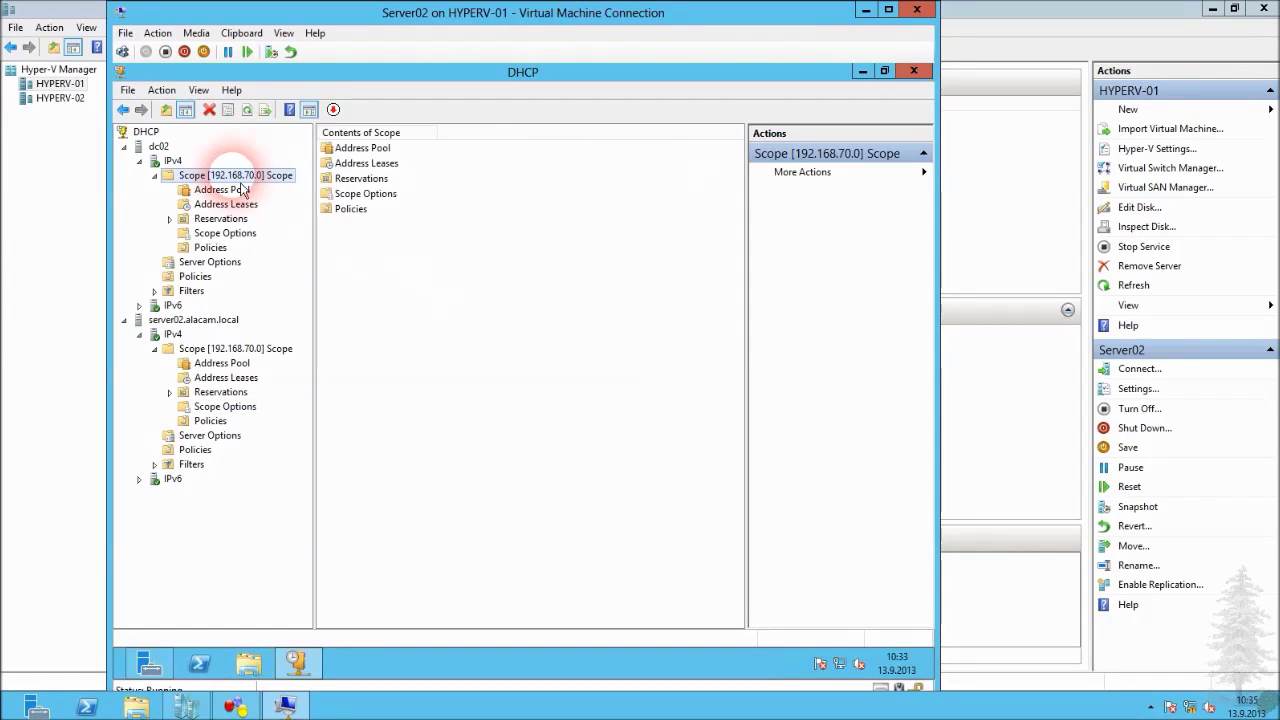
pyautogui.rightClick(237, 176)
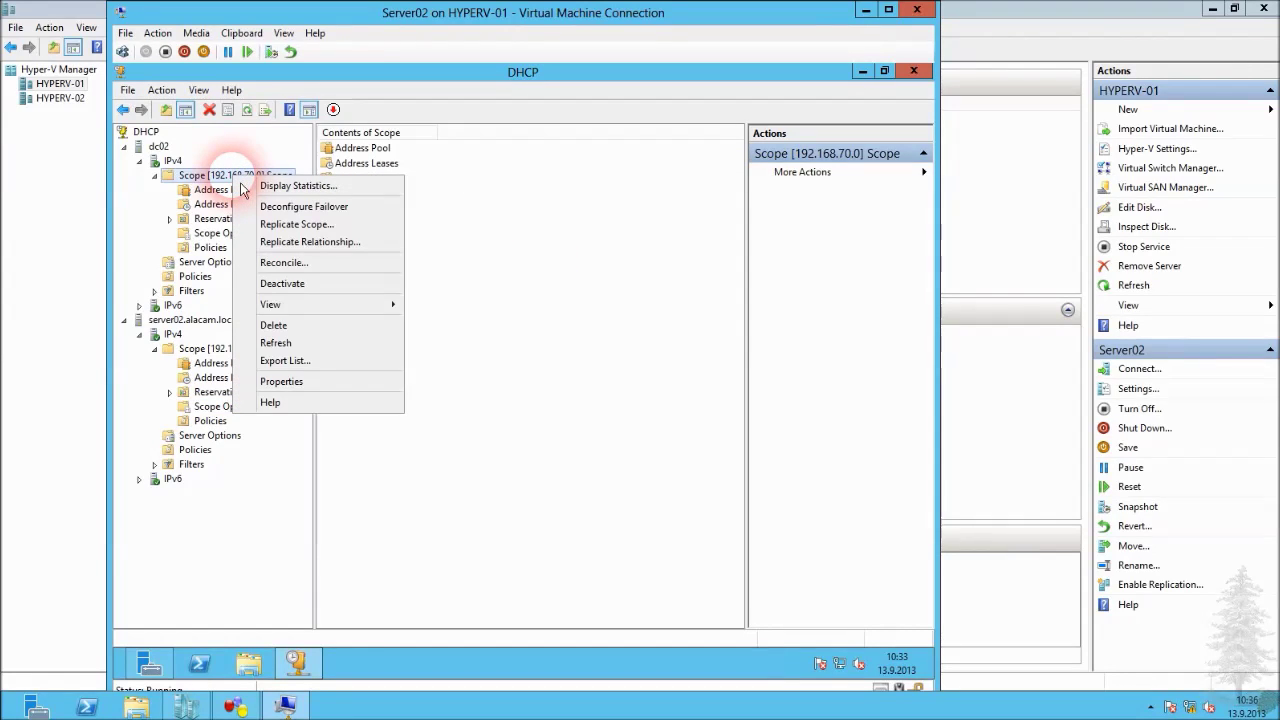
pyautogui.click(228, 234)
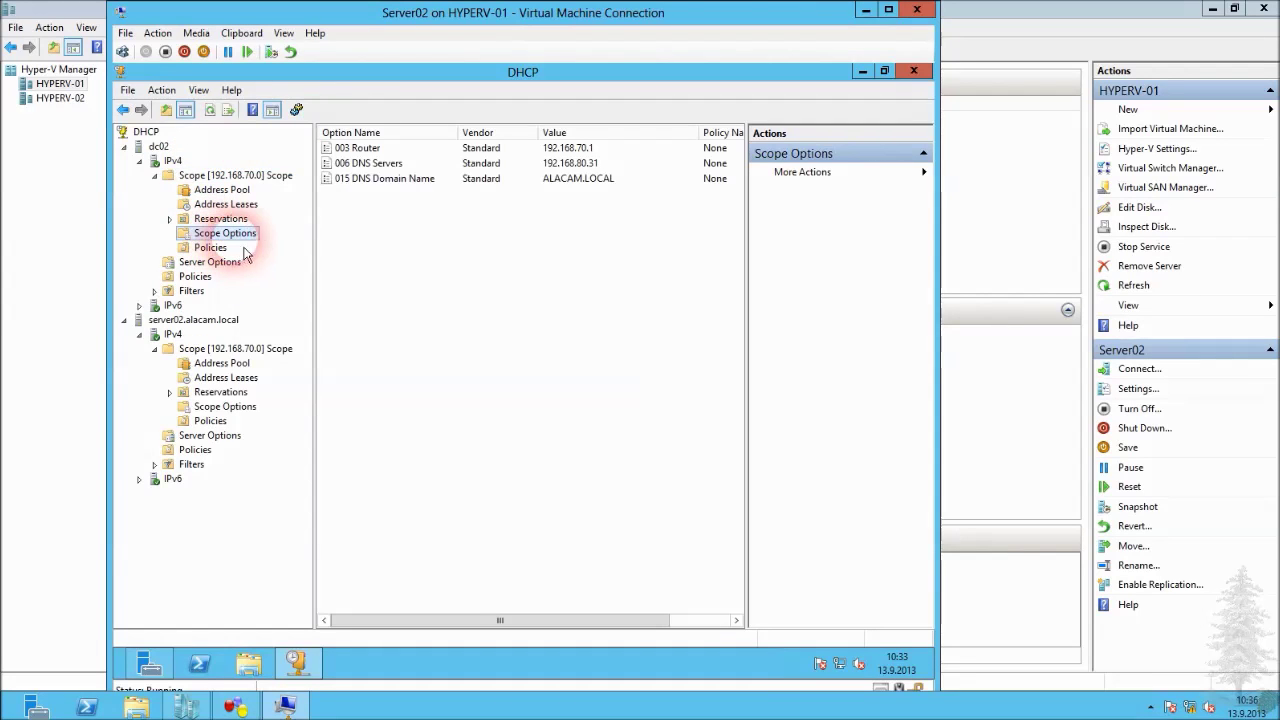
pyautogui.rightClick(376, 220)
# Enable option 004 Time Server on dc02's scope, resolving dc02 to 192.168.80.31.
pyautogui.click(418, 236)
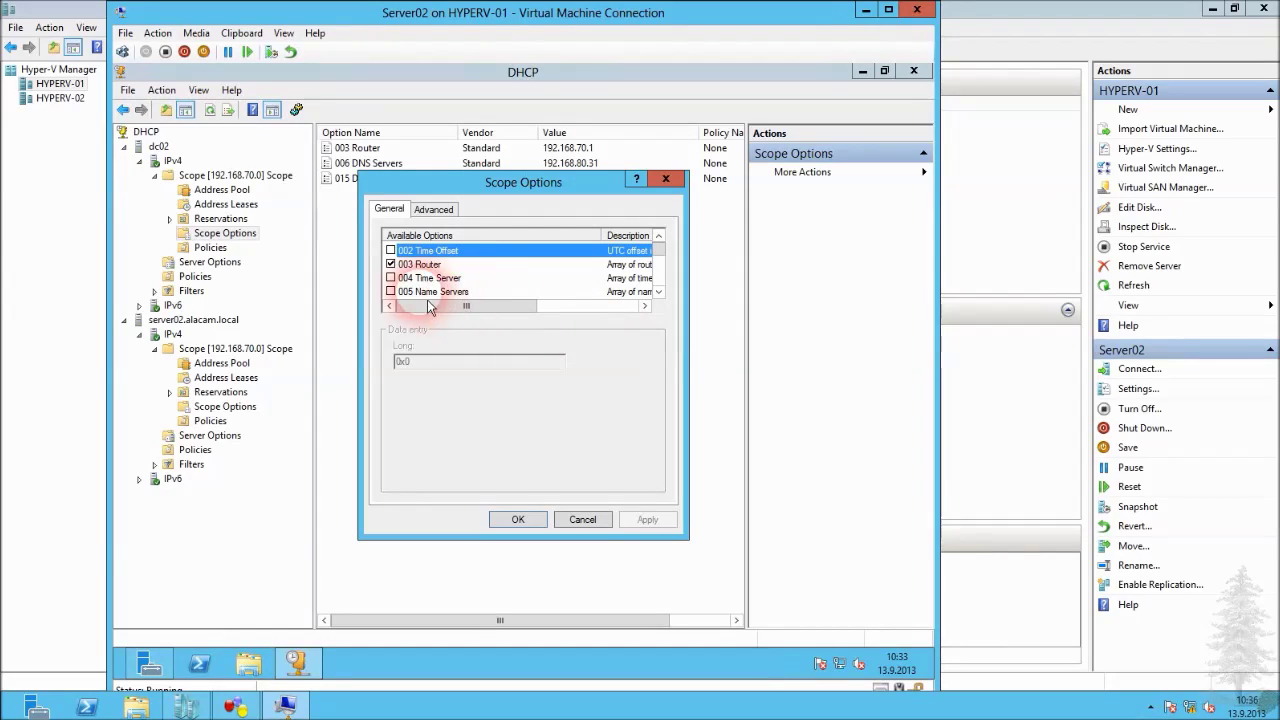
pyautogui.click(390, 277)
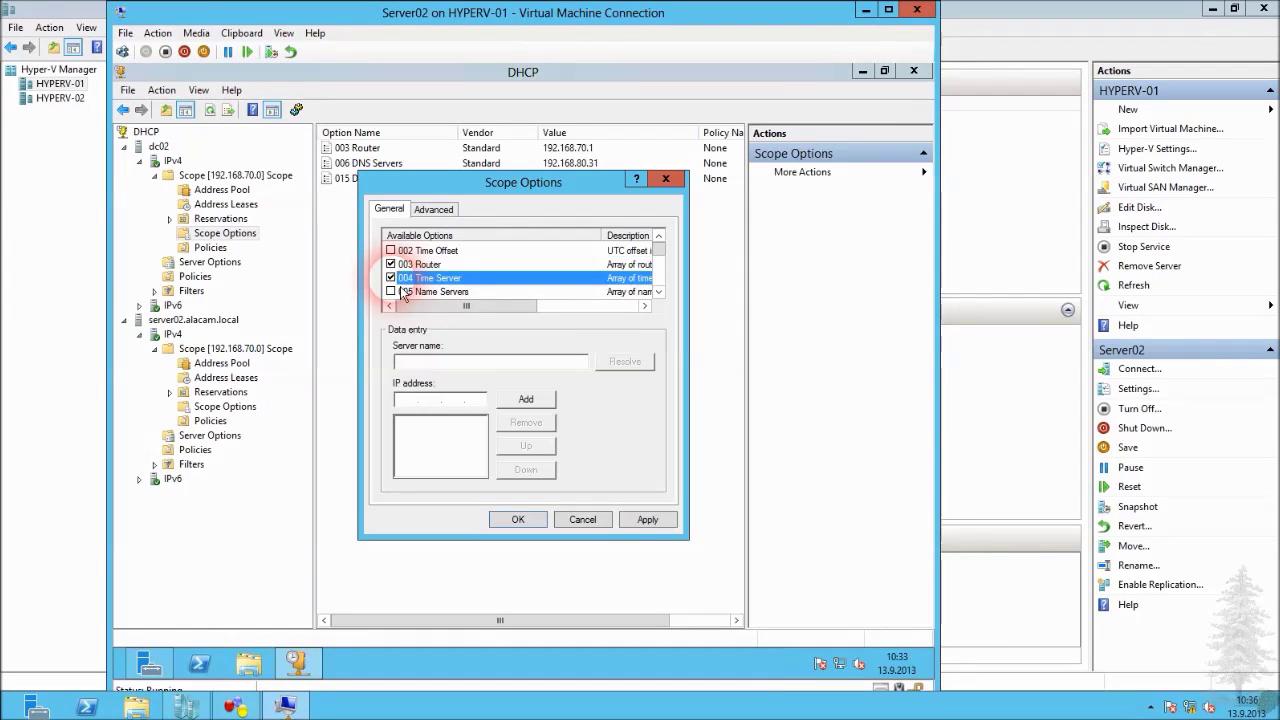
pyautogui.click(479, 364)
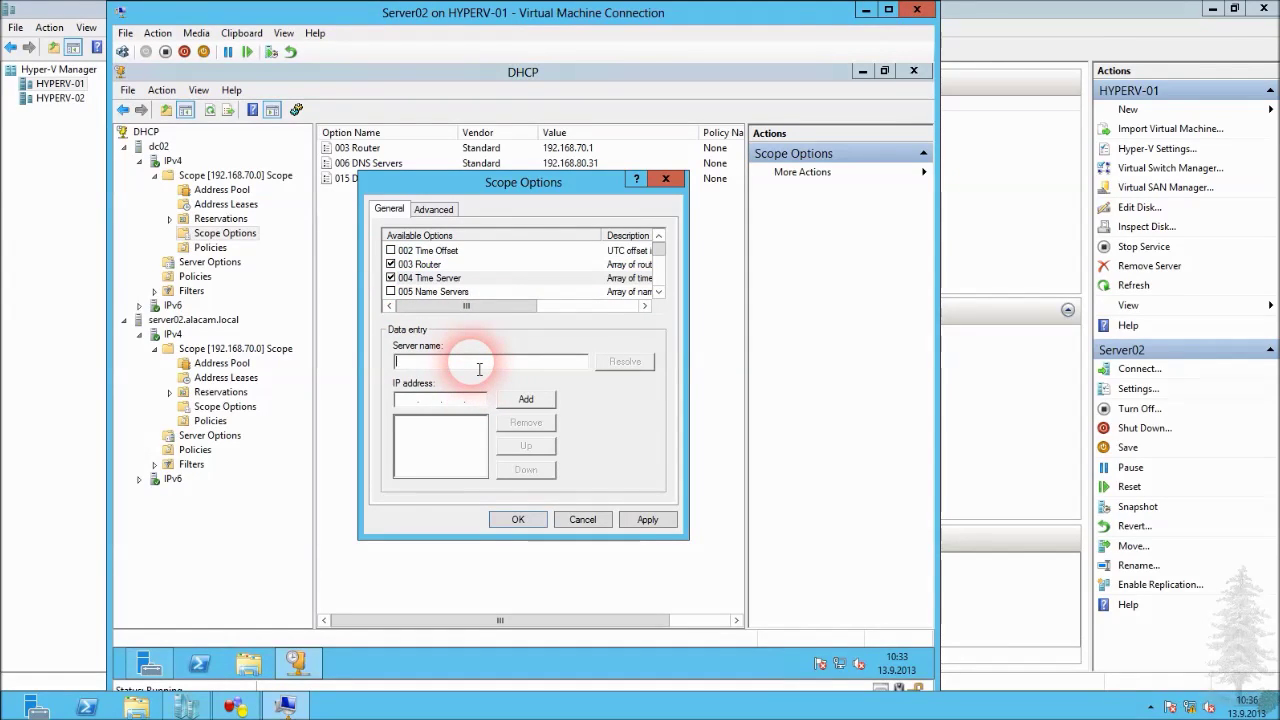
pyautogui.click(420, 401)
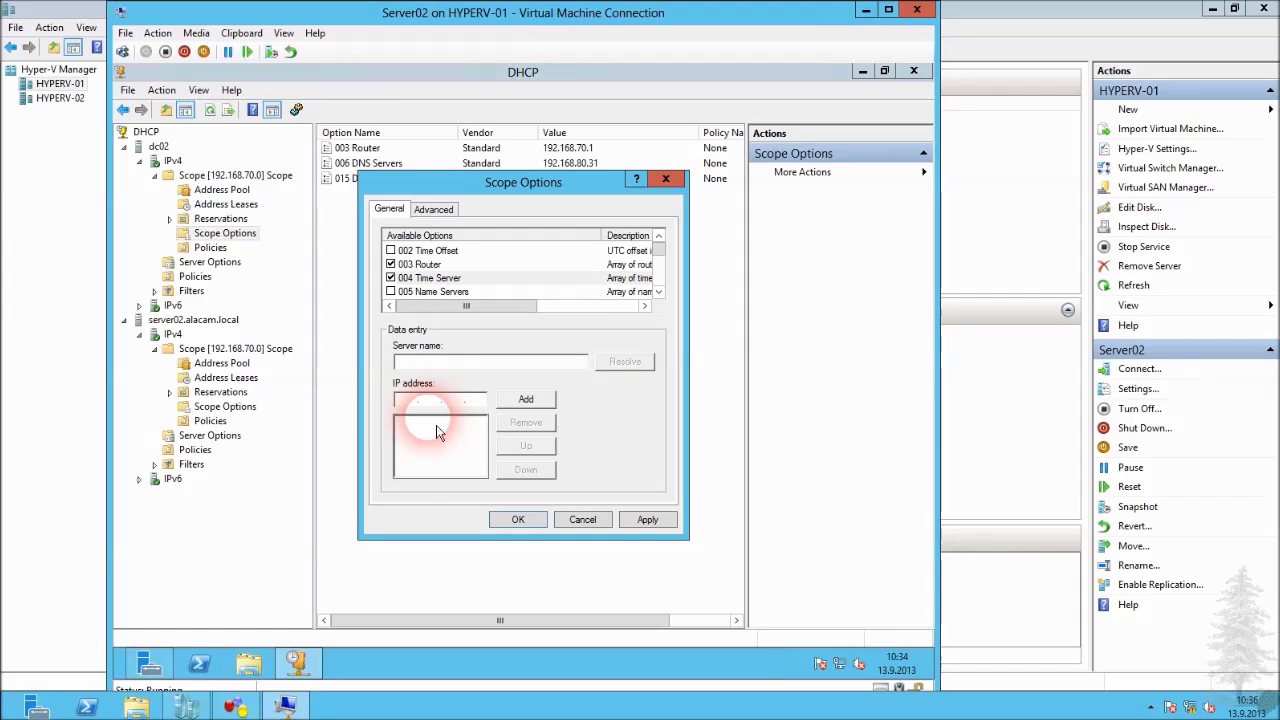
pyautogui.click(437, 363)
pyautogui.write('dc02')
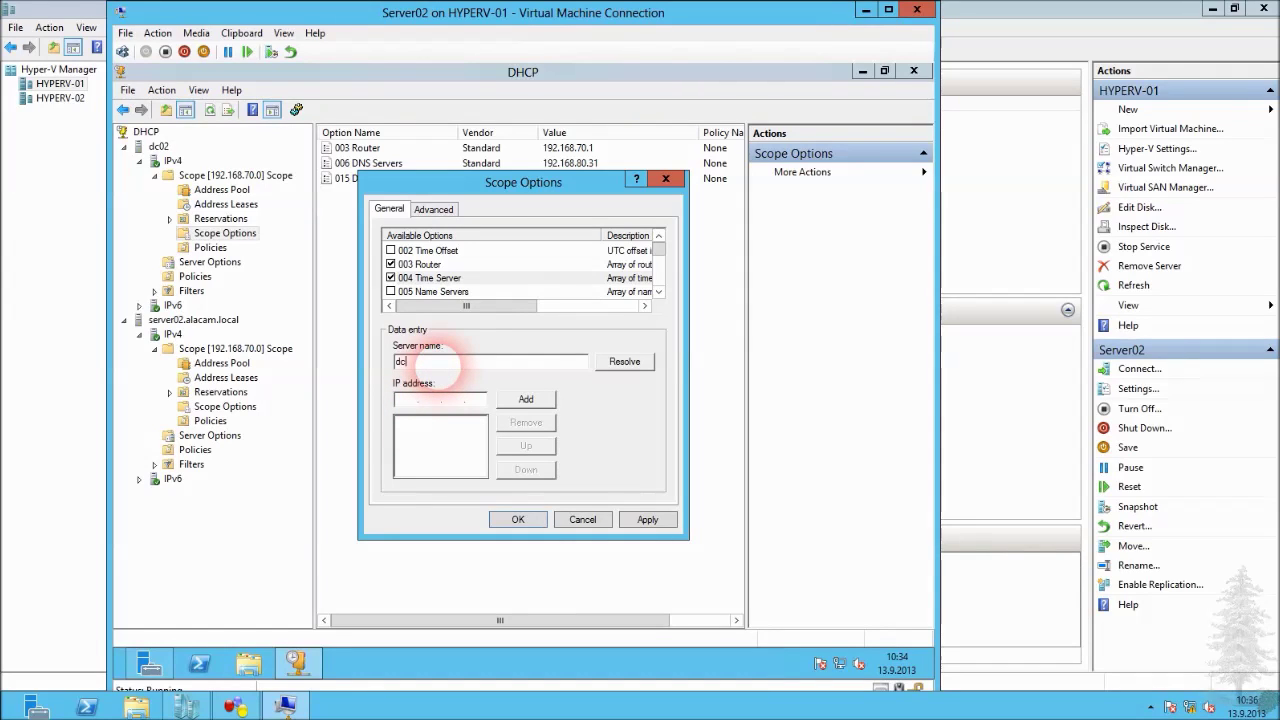
pyautogui.click(621, 368)
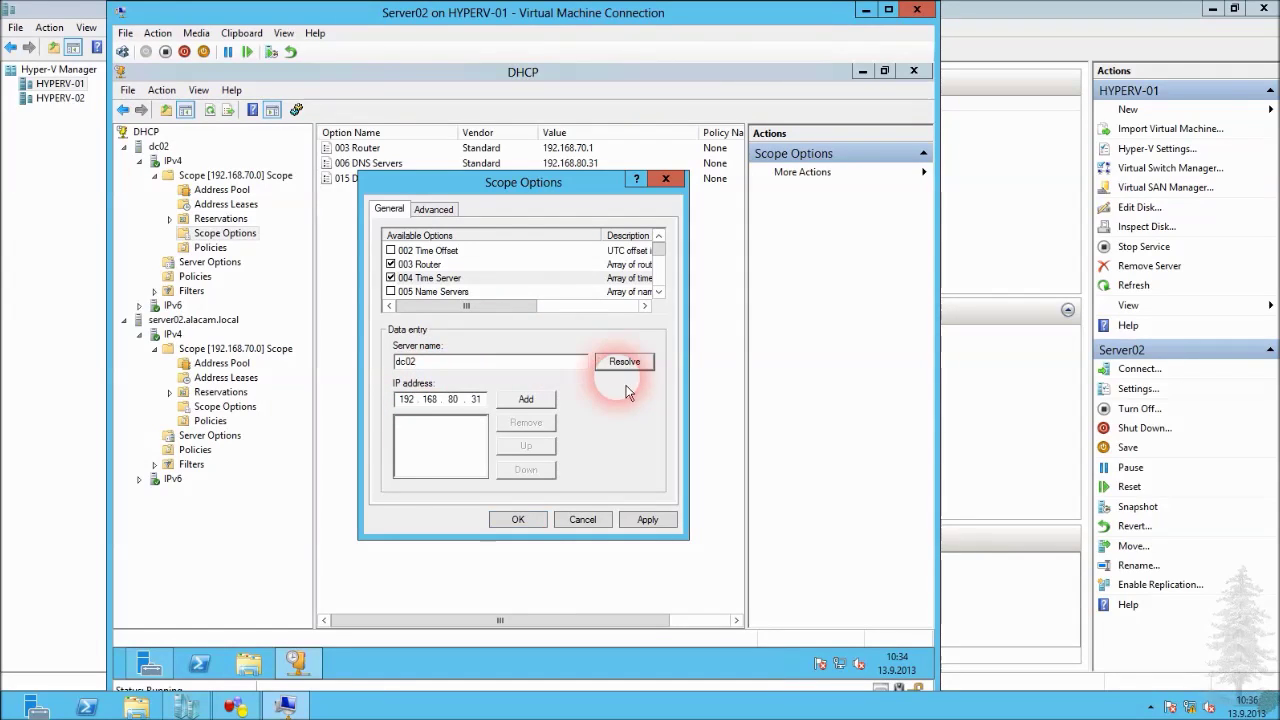
pyautogui.click(528, 401)
pyautogui.click(628, 524)
pyautogui.click(517, 519)
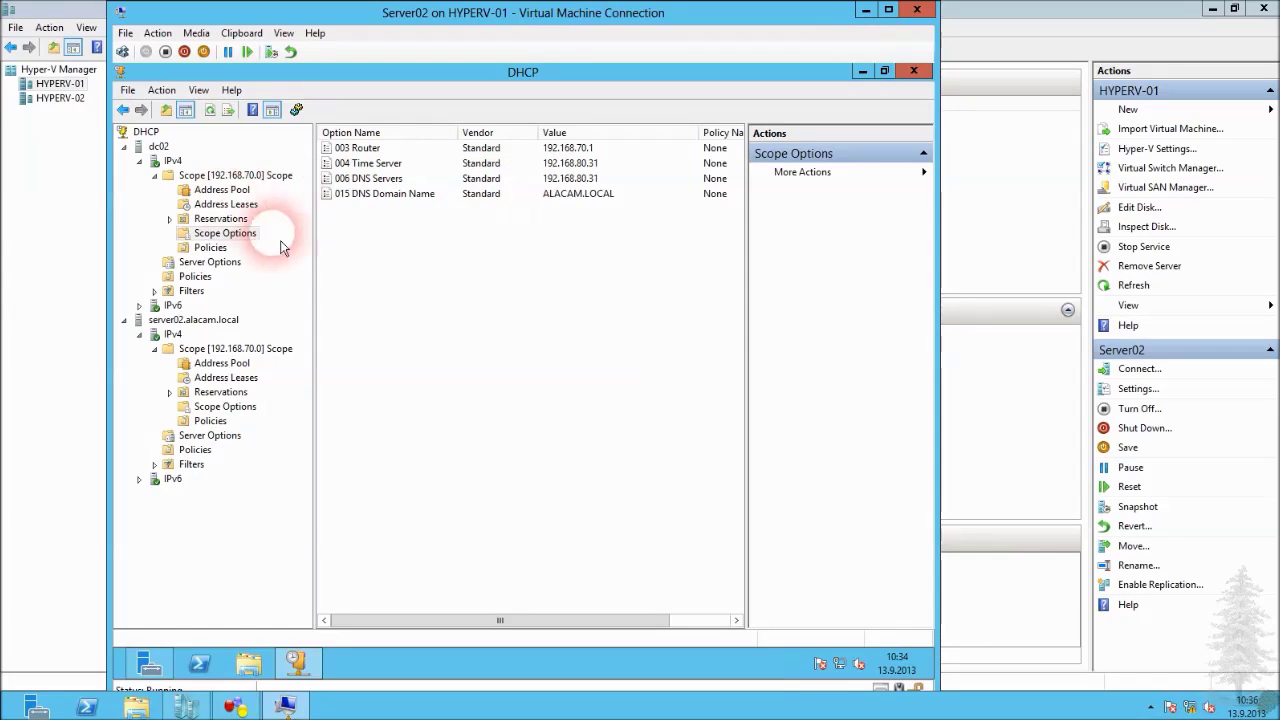
# Check server02's scope options, then replicate dc02's 192.168.70.0 scope to the partner.
pyautogui.click(236, 364)
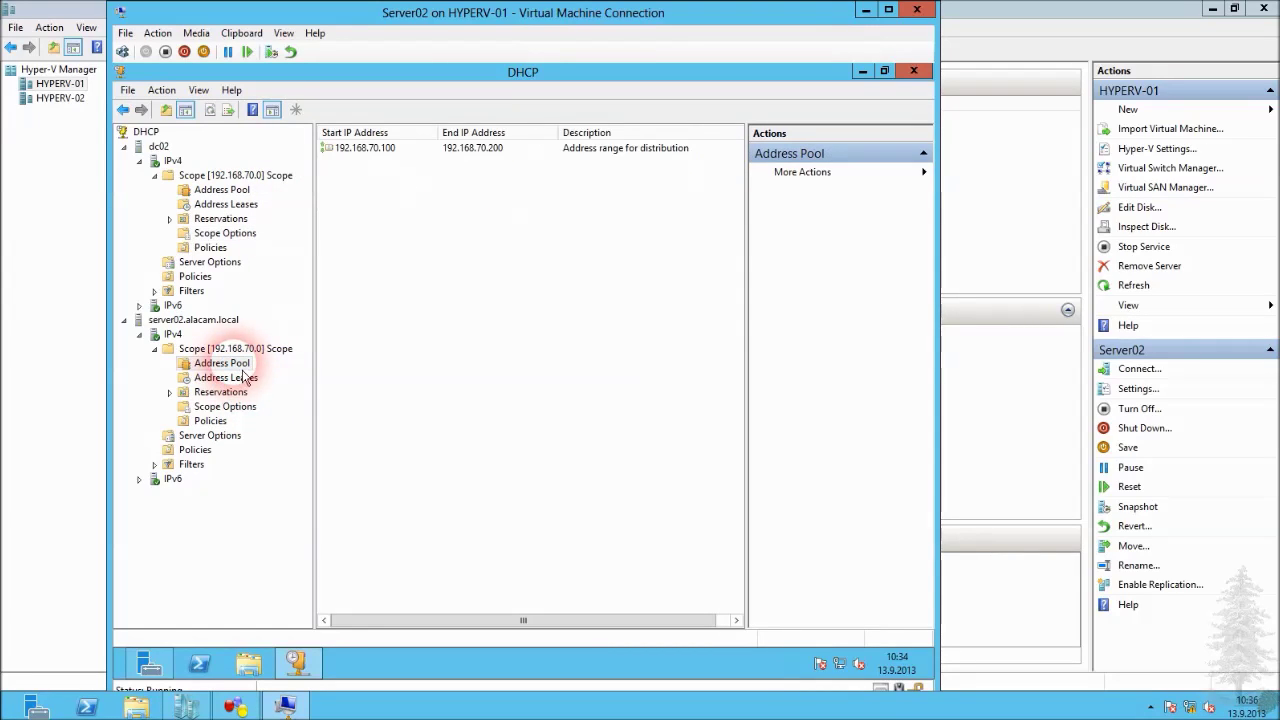
pyautogui.click(222, 406)
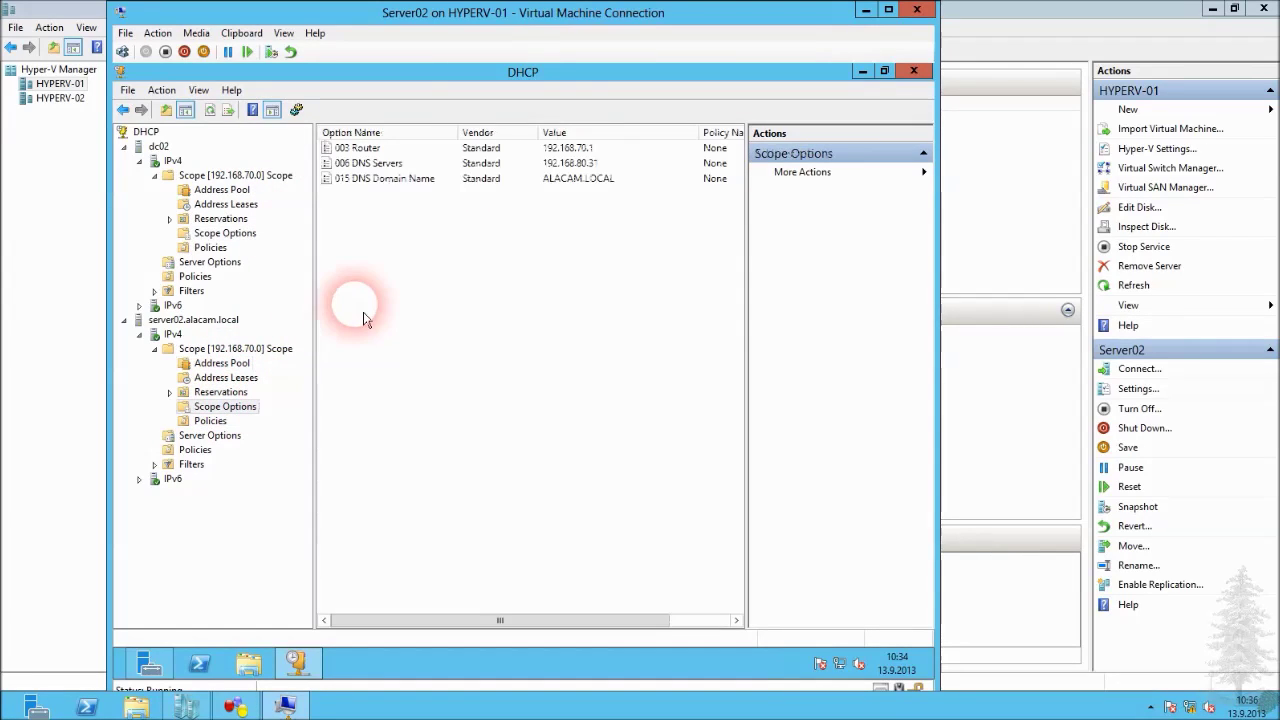
pyautogui.click(207, 175)
pyautogui.rightClick(210, 176)
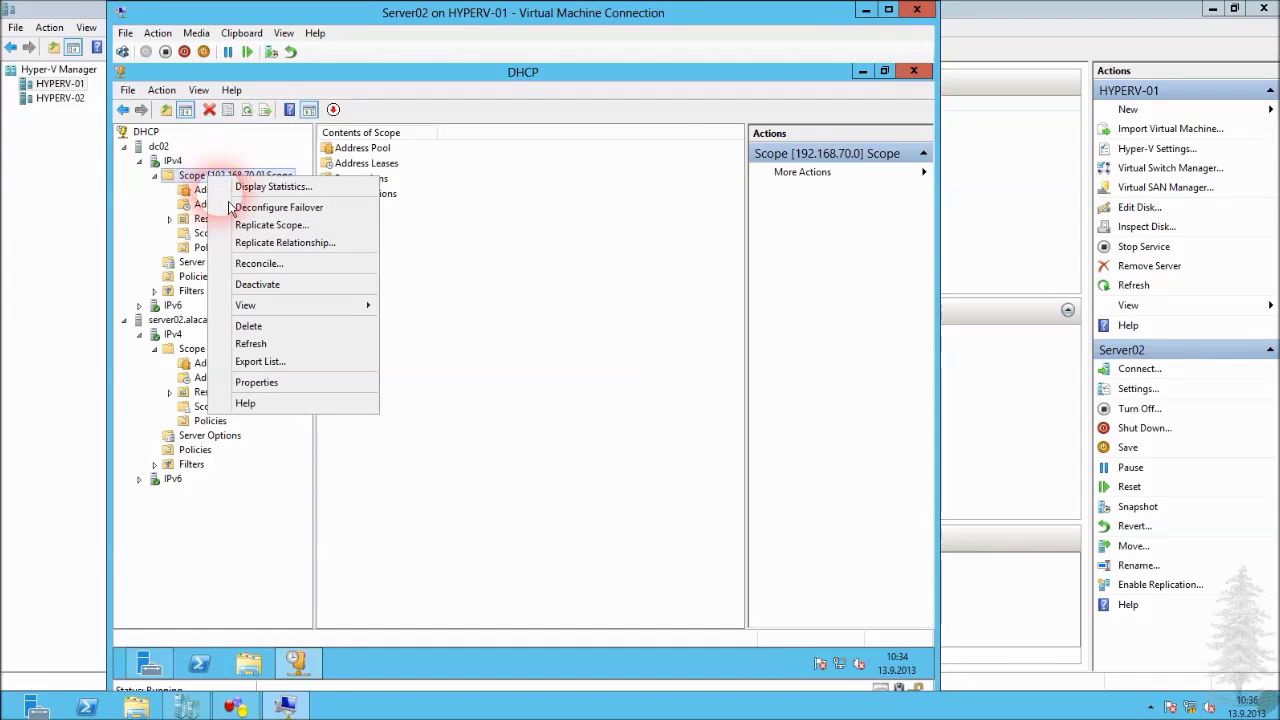
pyautogui.click(258, 225)
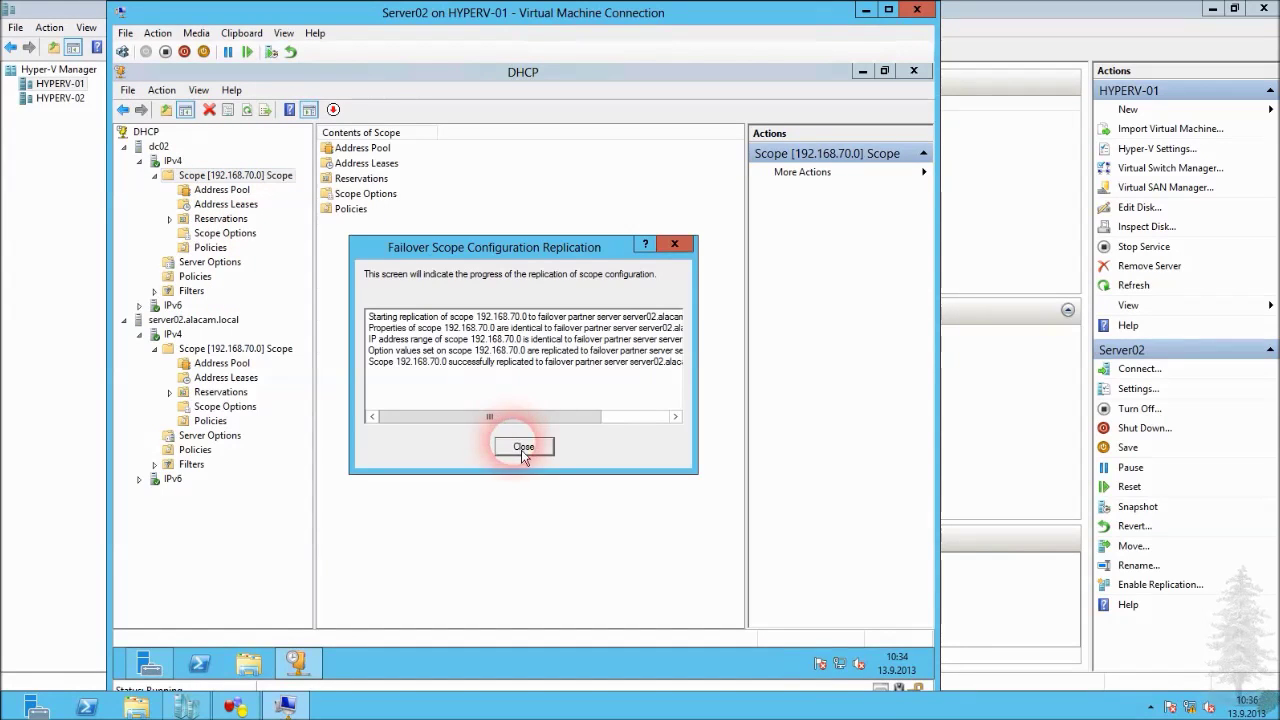
pyautogui.click(523, 446)
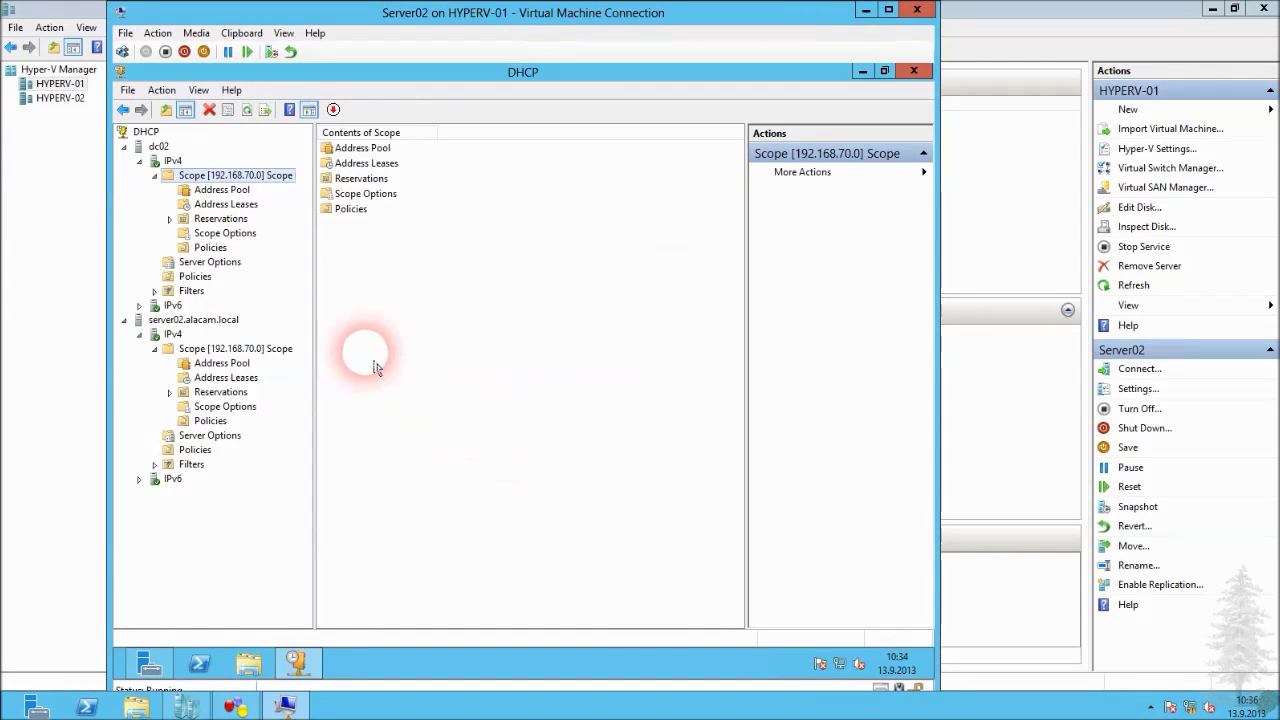
# Replicate the failover relationship to server02 and refresh its scope options to show 004 Time Server.
pyautogui.rightClick(187, 176)
pyautogui.click(300, 237)
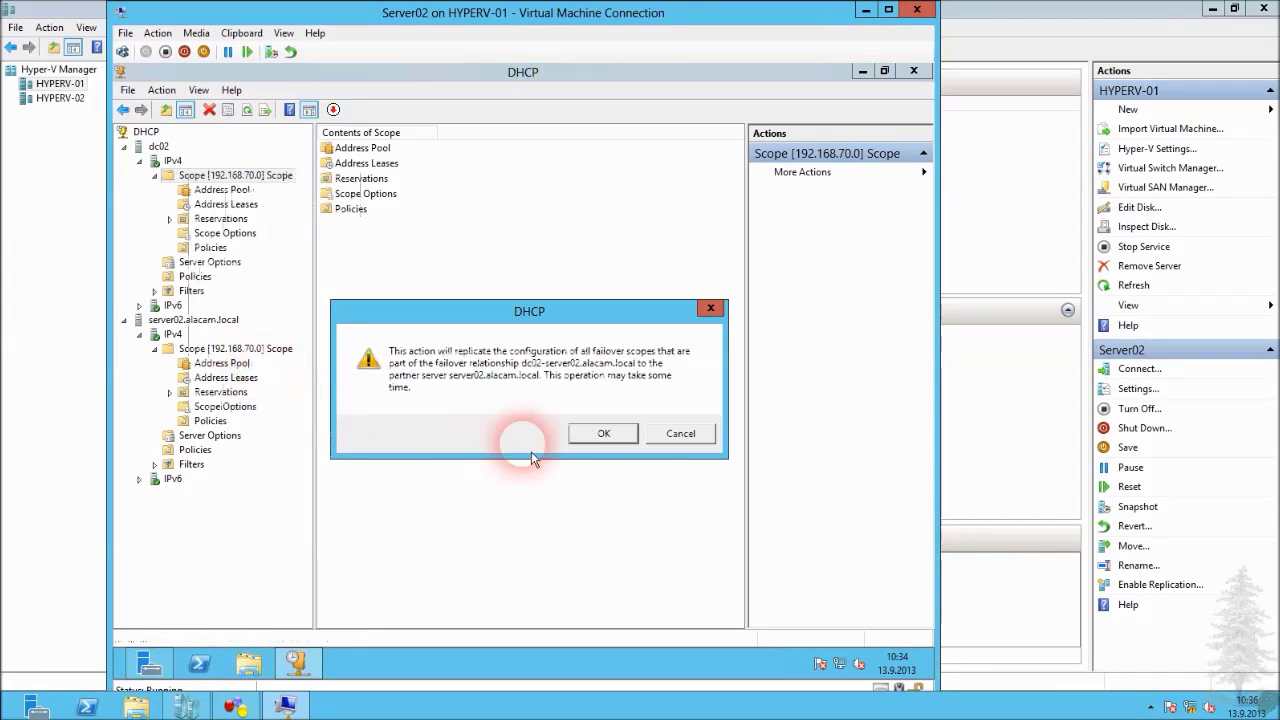
pyautogui.click(612, 438)
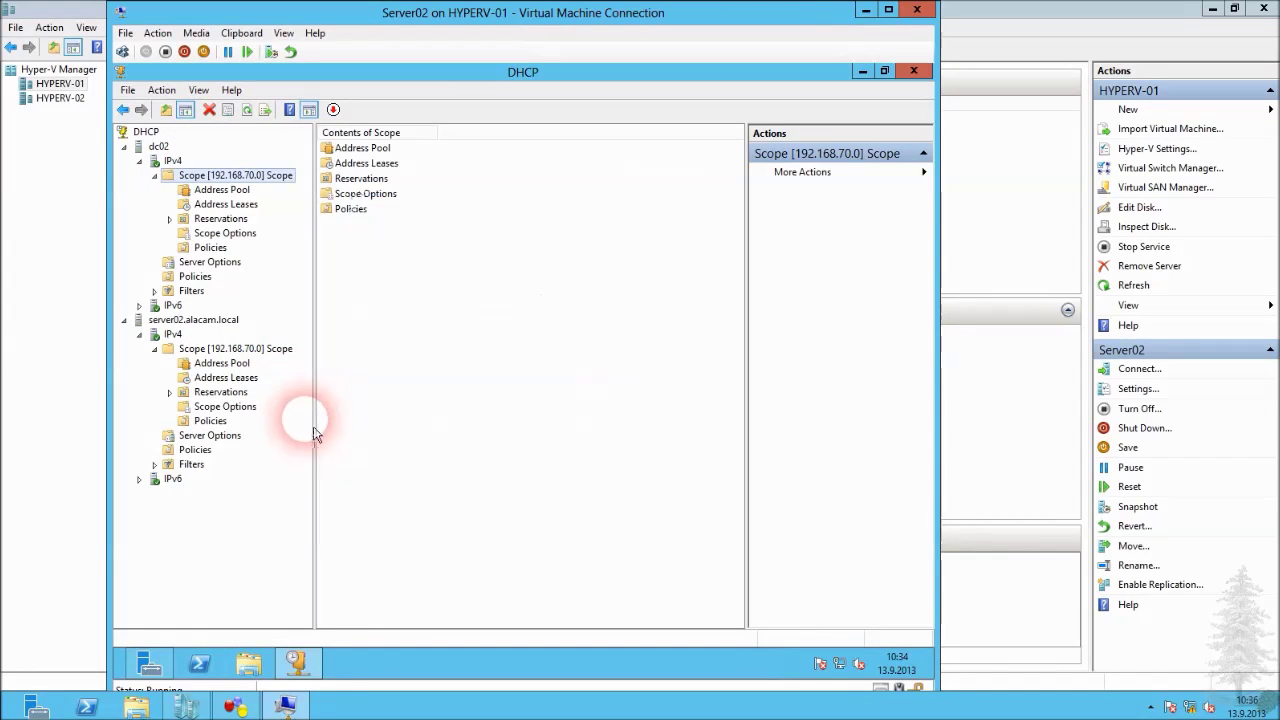
pyautogui.click(240, 364)
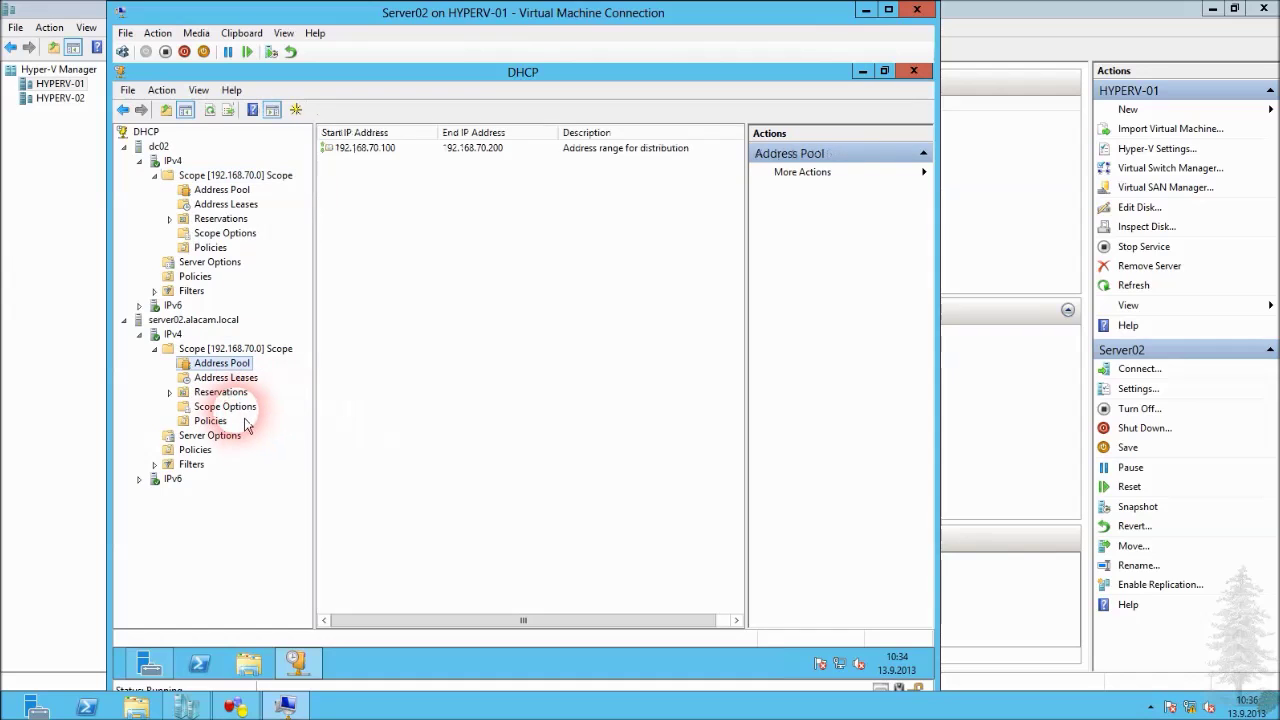
pyautogui.click(230, 406)
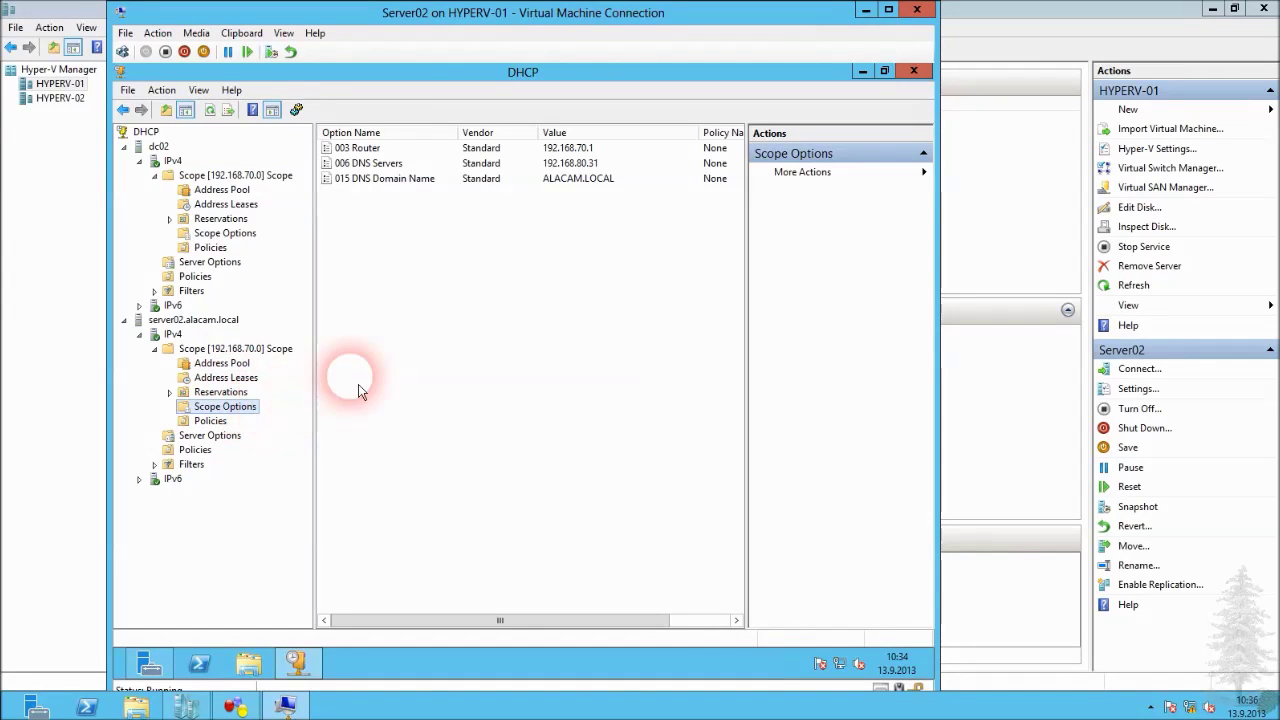
pyautogui.click(379, 372)
pyautogui.press('F5')
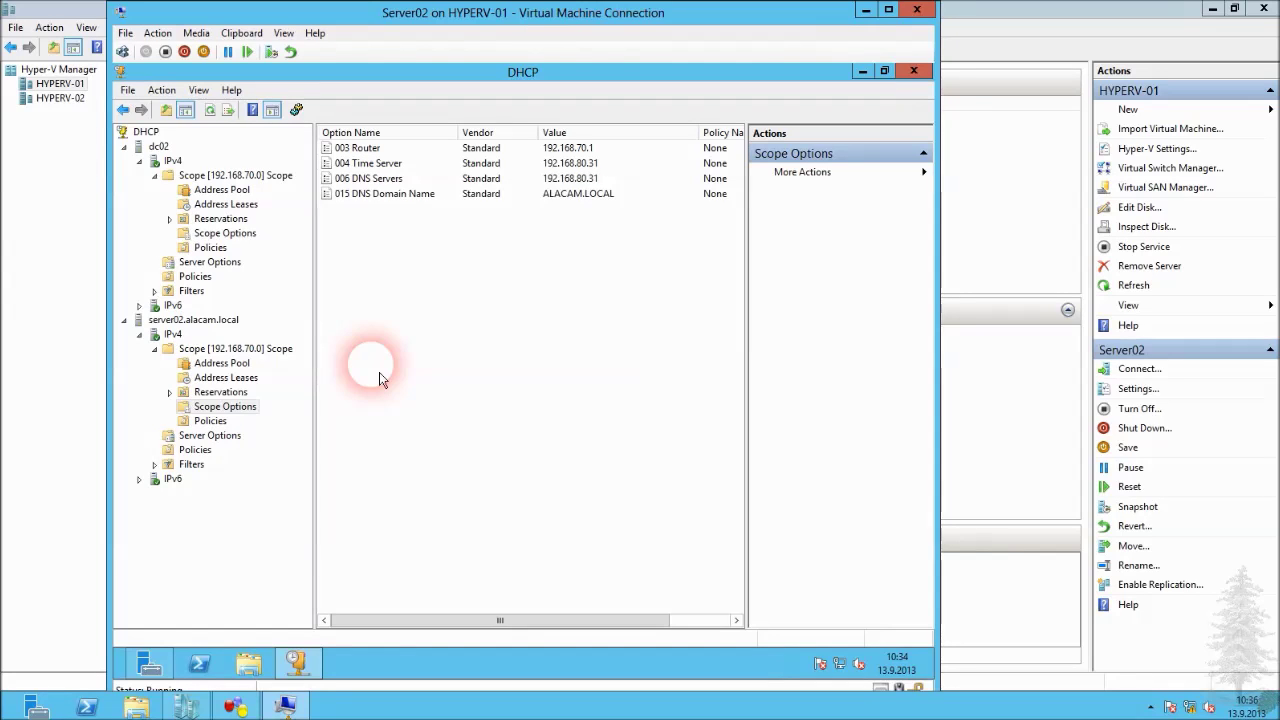